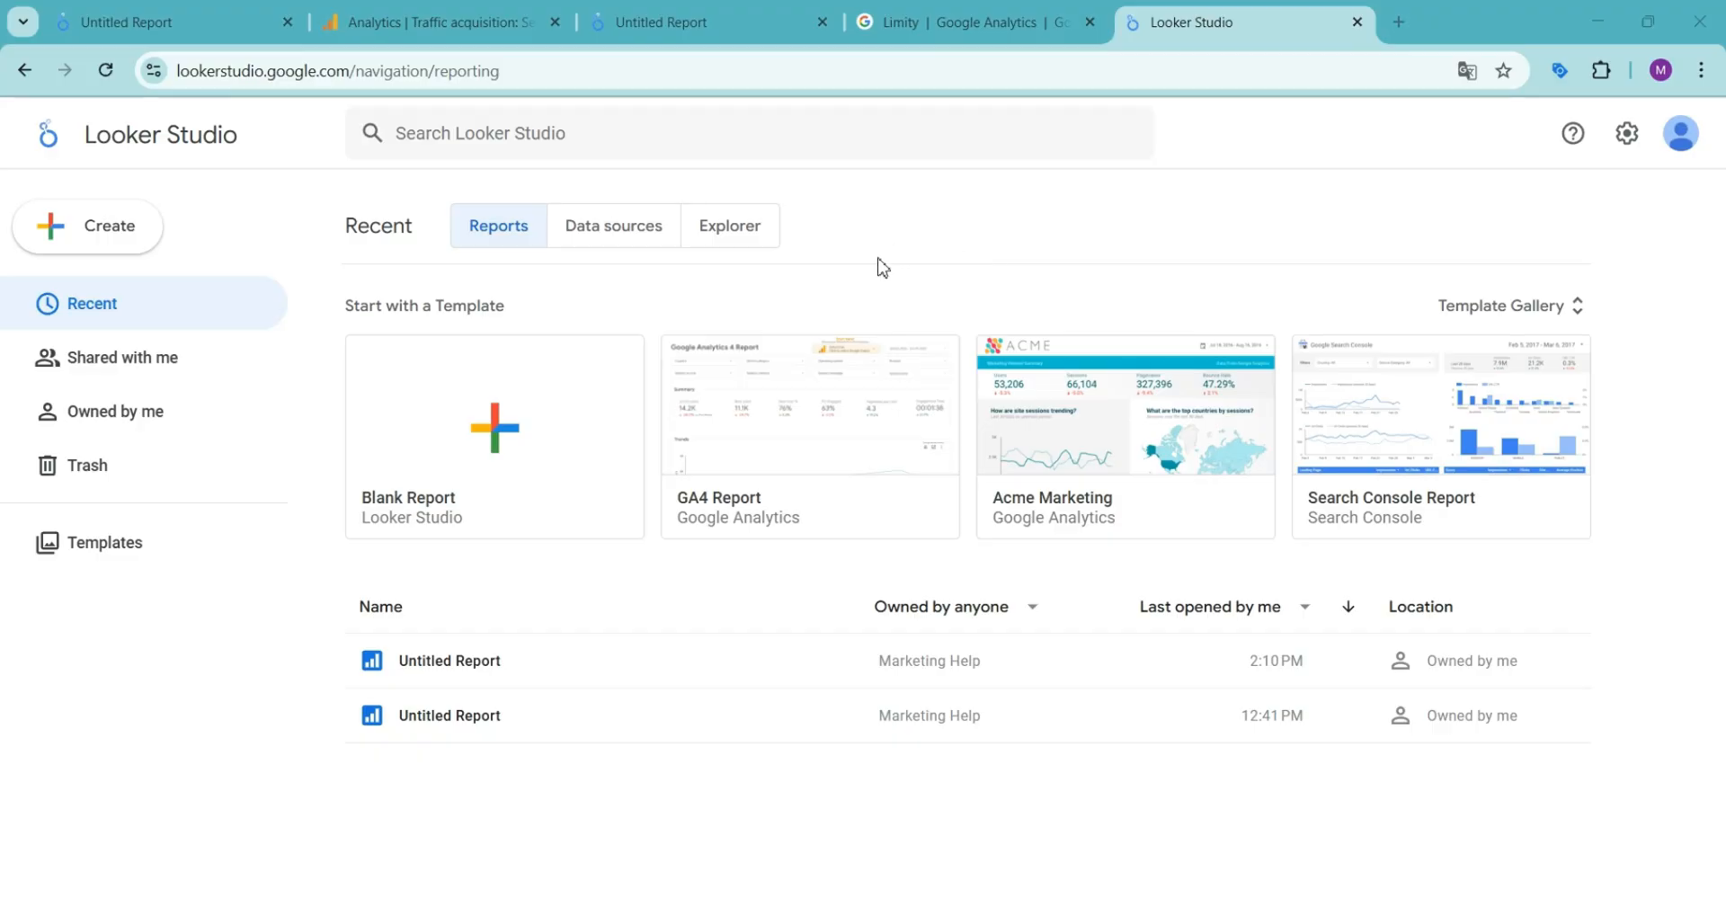
Create a blank report using Google Analytics data from the Demo Account's GA4 - Google Merch Shop property.
left_click(512, 411)
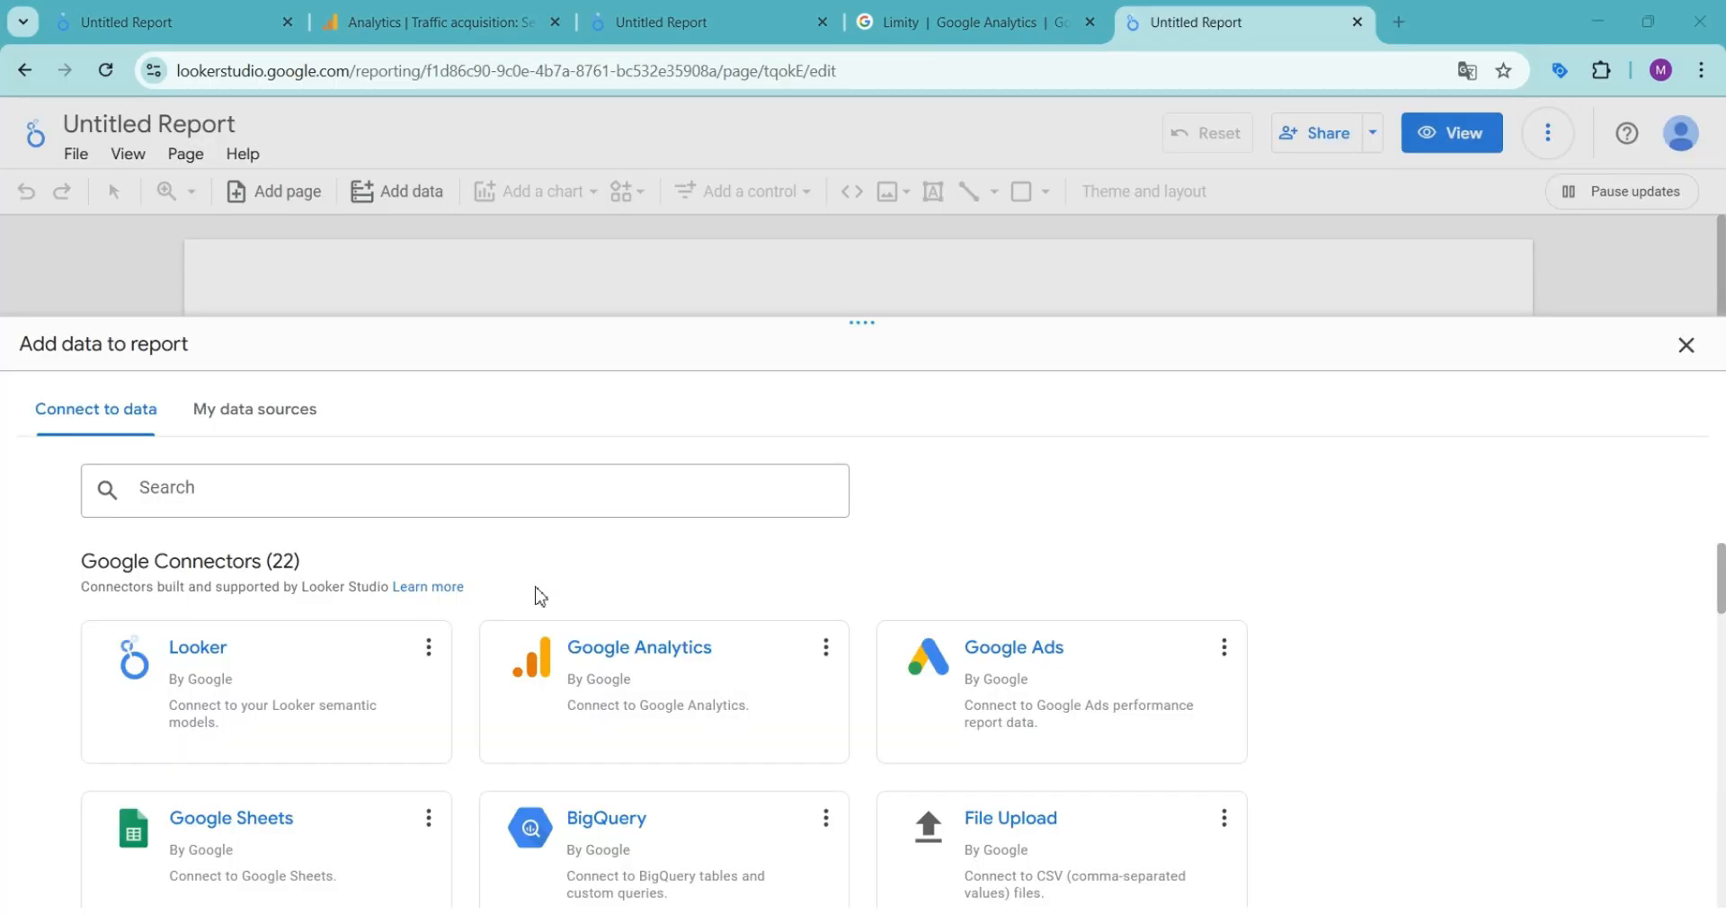
left_click(595, 679)
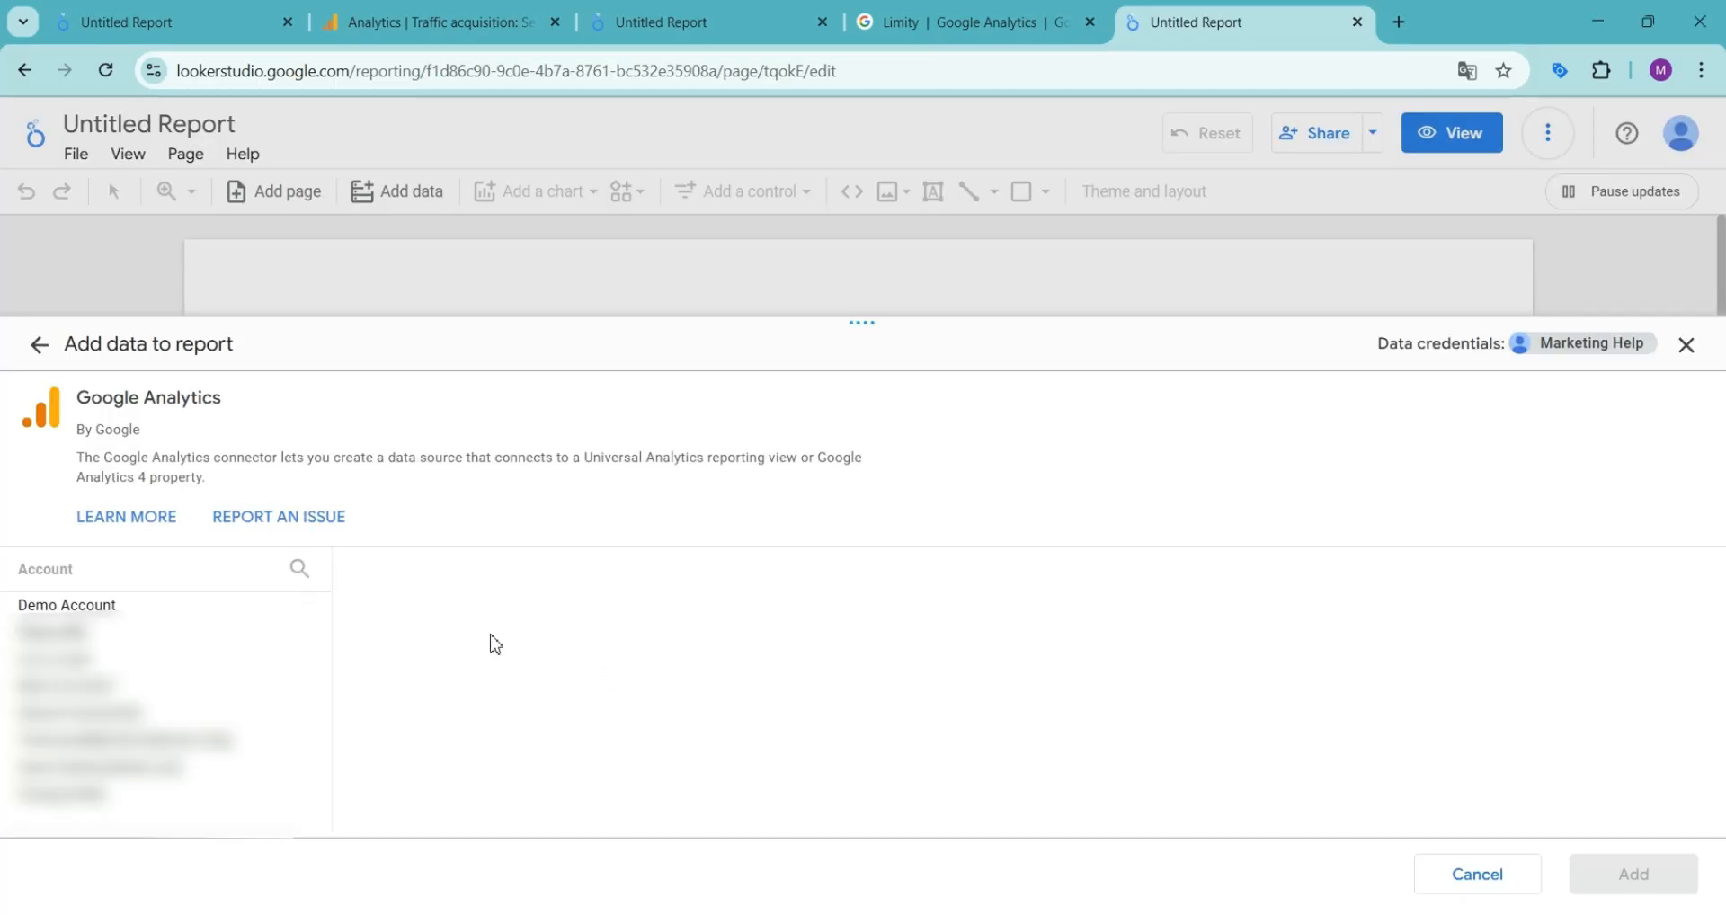
left_click(139, 605)
left_click(436, 658)
left_click(1644, 872)
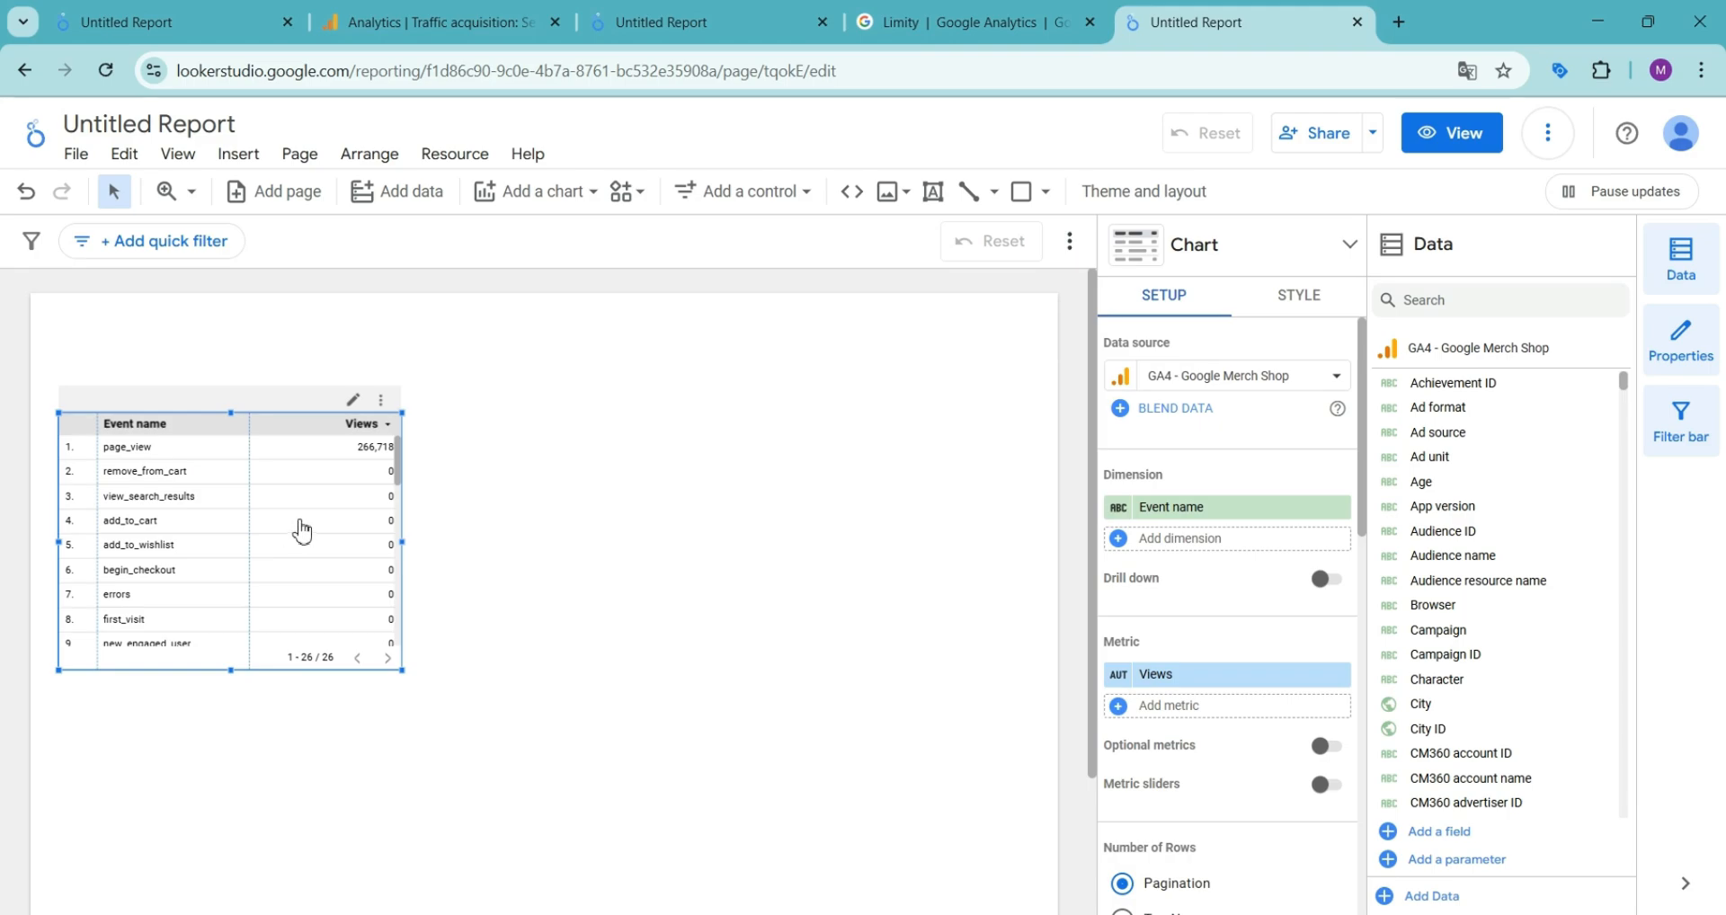
Add a second page to the report and switch between the first and second pages.
left_click(279, 208)
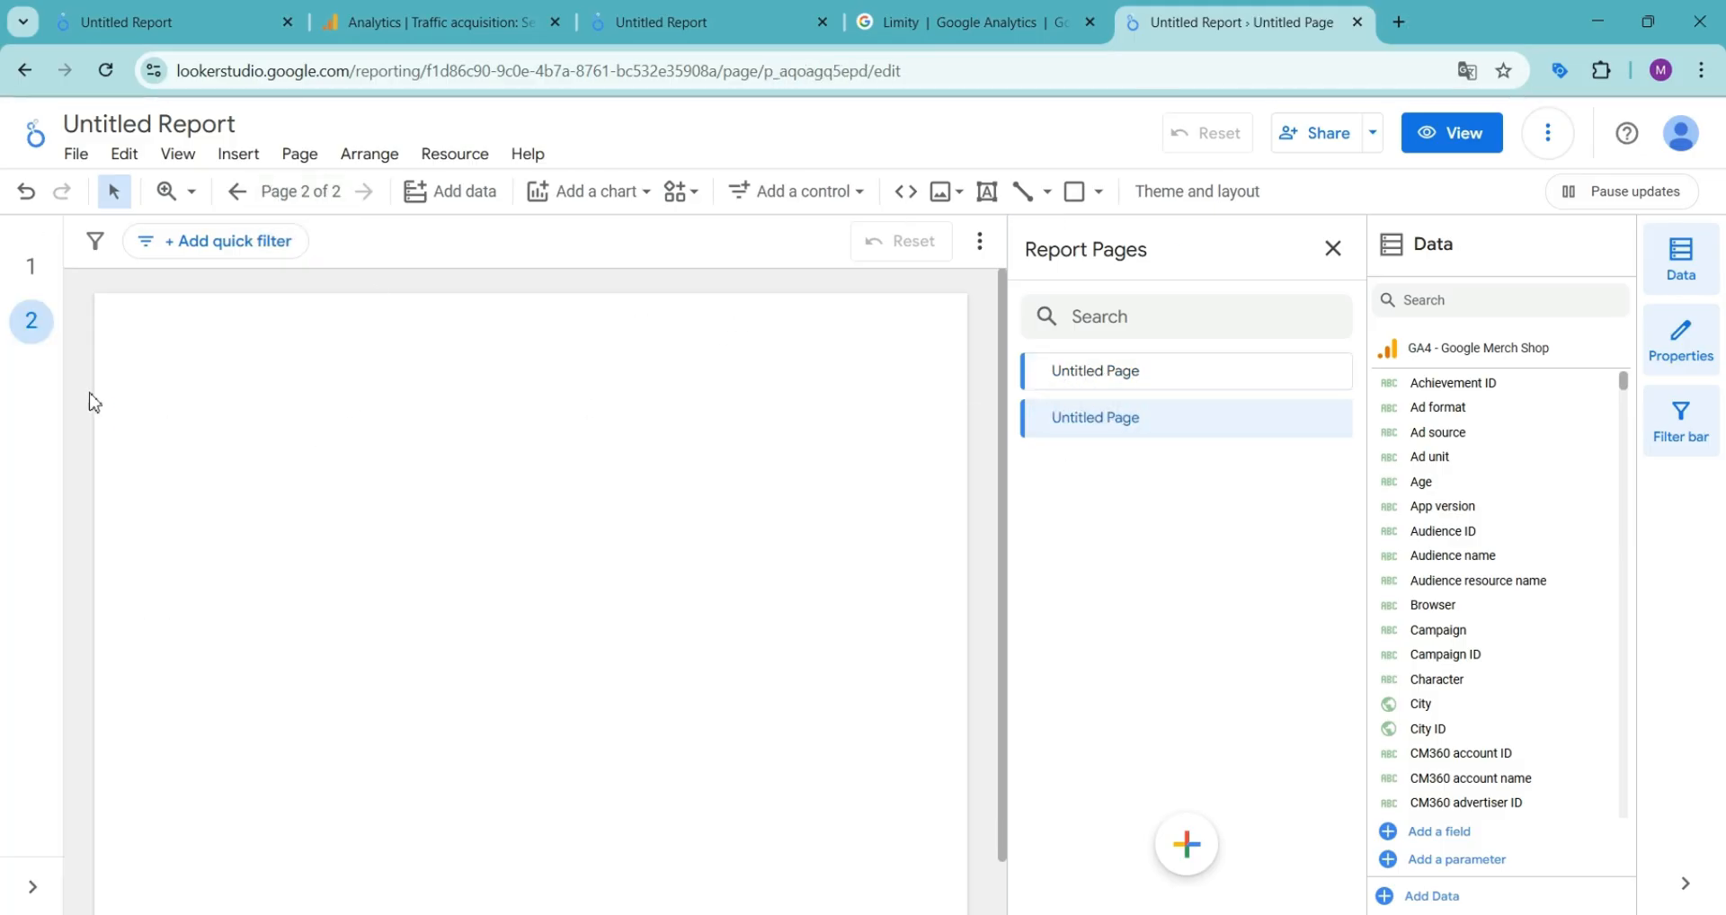
left_click(33, 268)
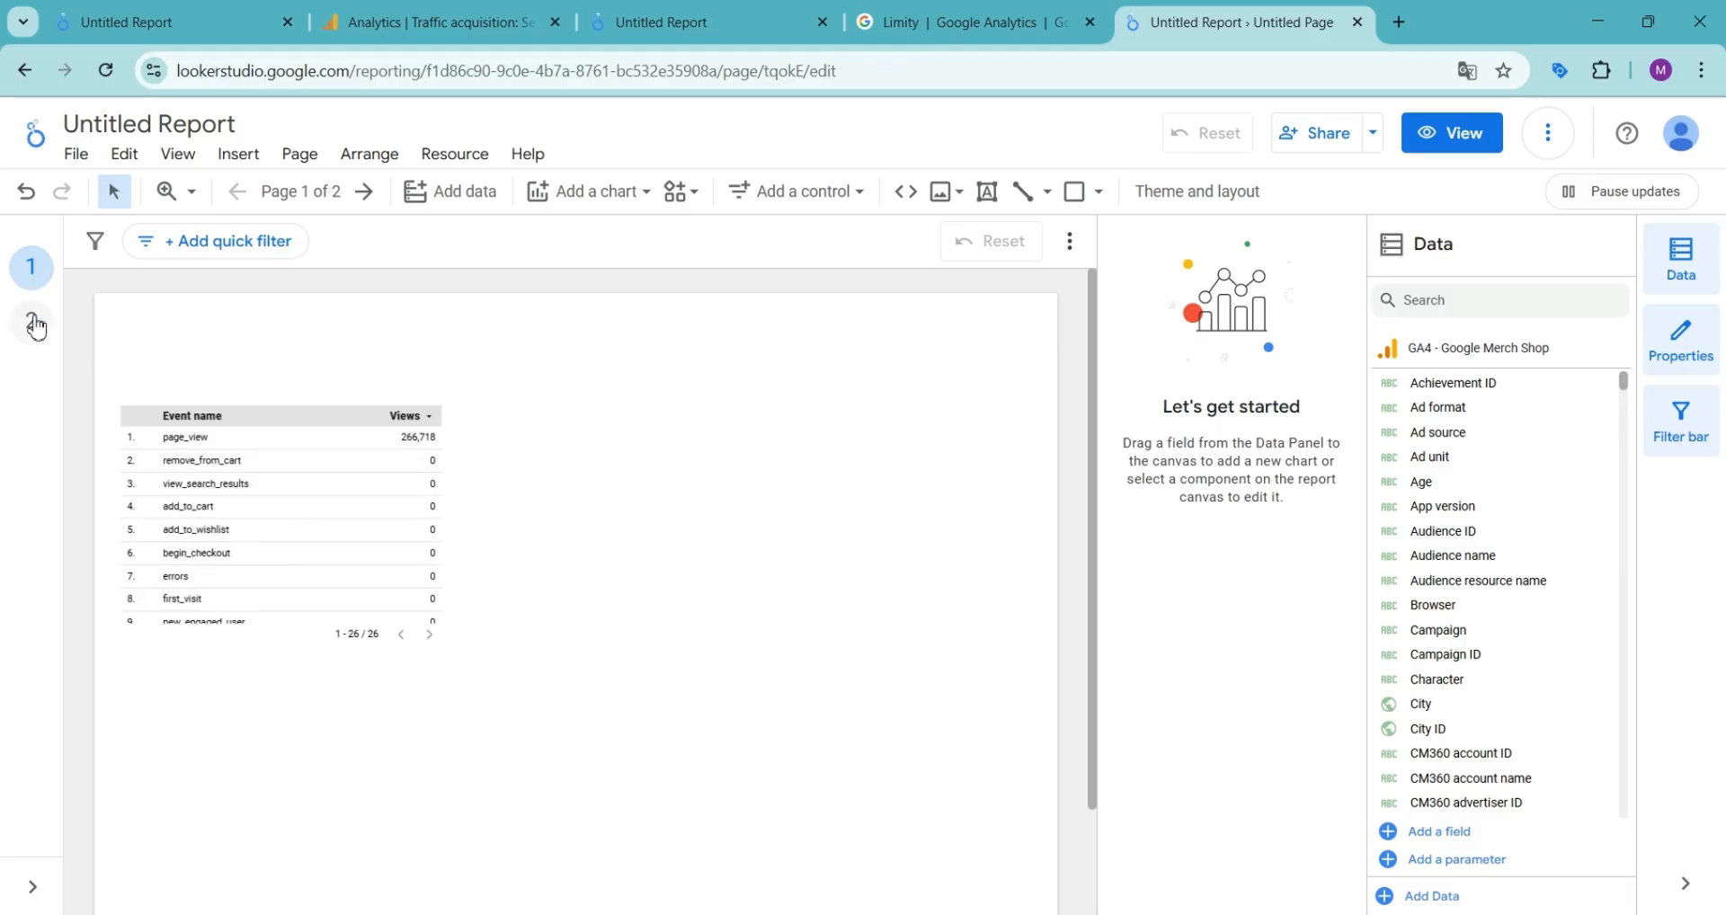
left_click(35, 321)
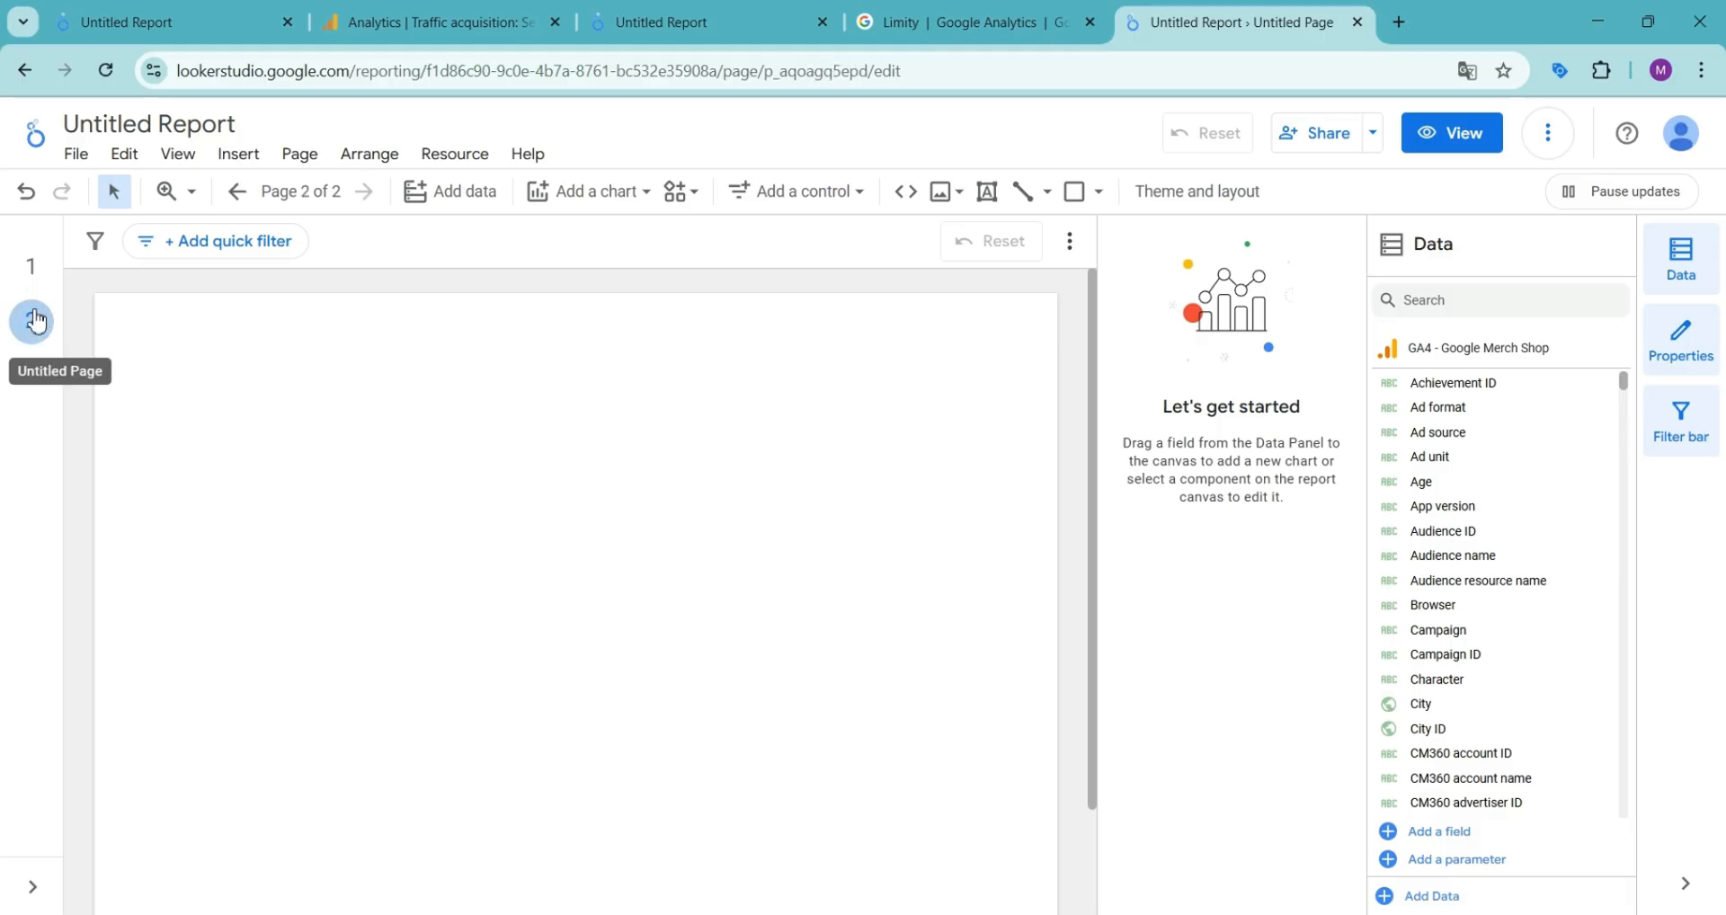
Rename the report's first page as GA4 Data.
left_click(290, 209)
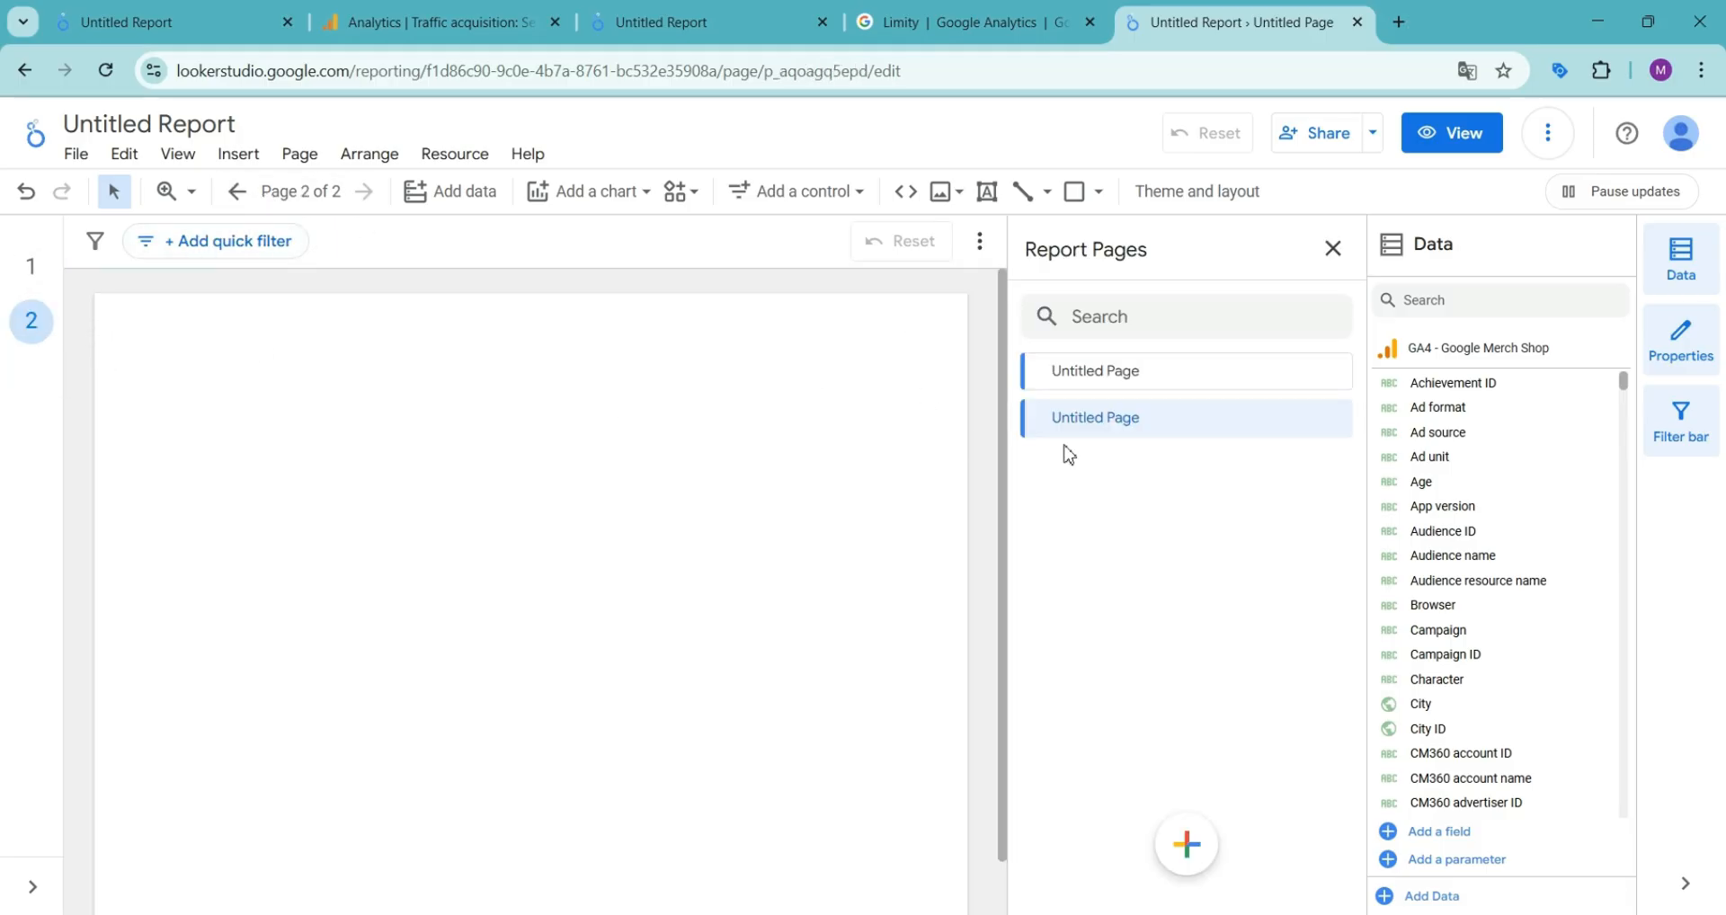
left_click(1338, 373)
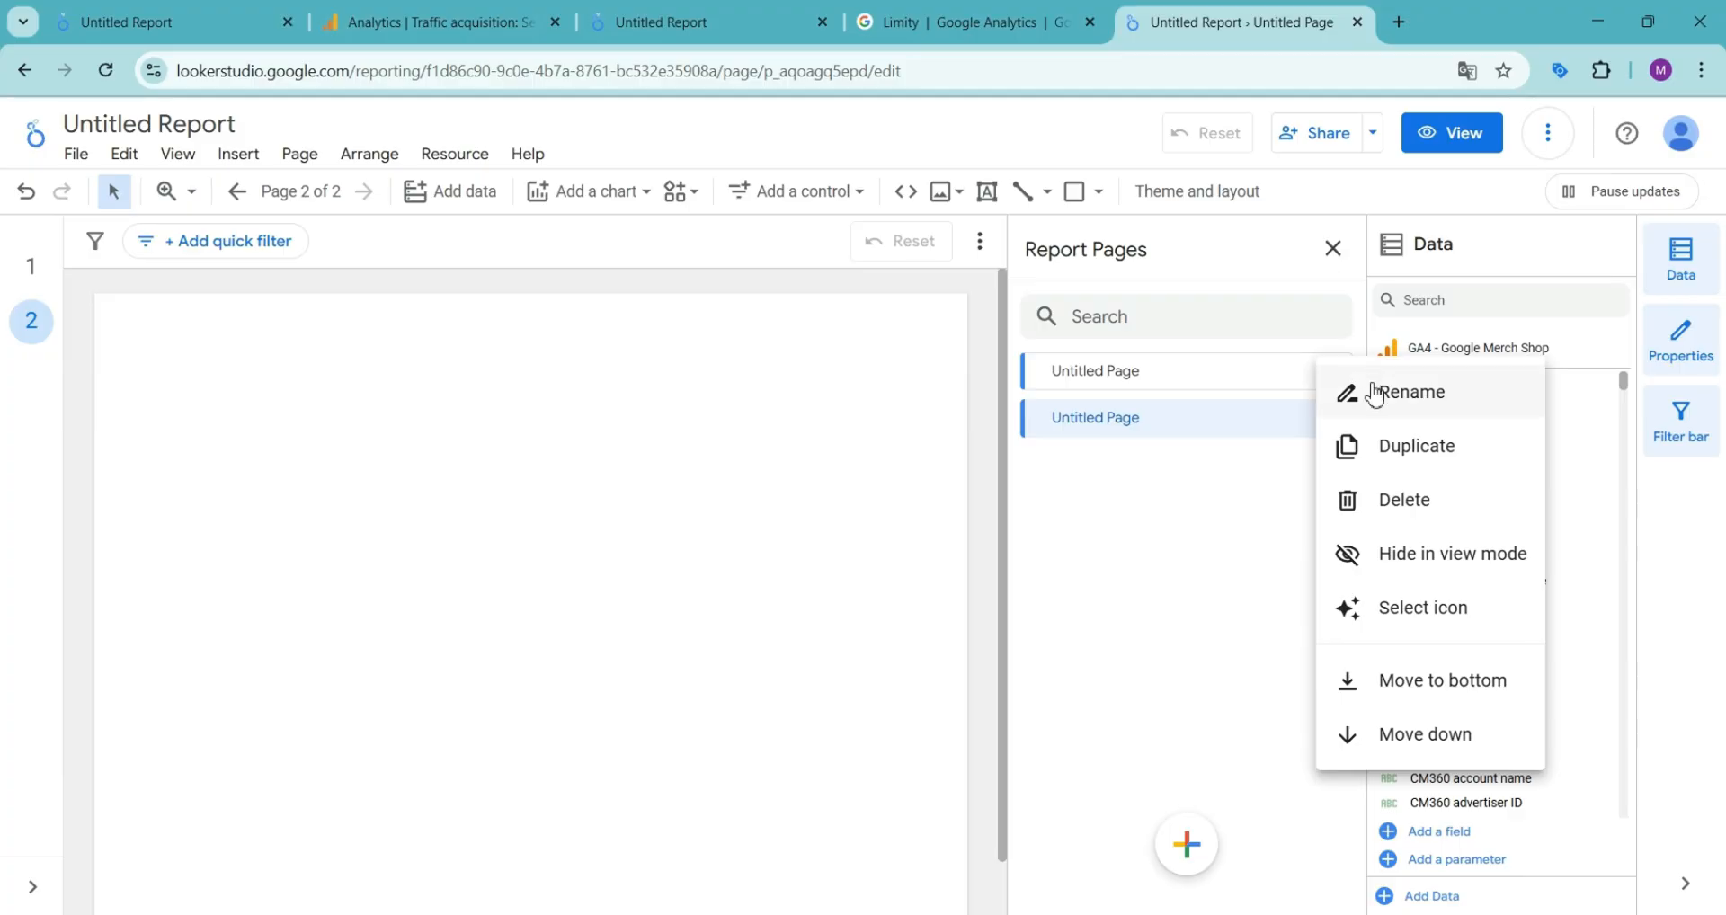
left_click(1341, 389)
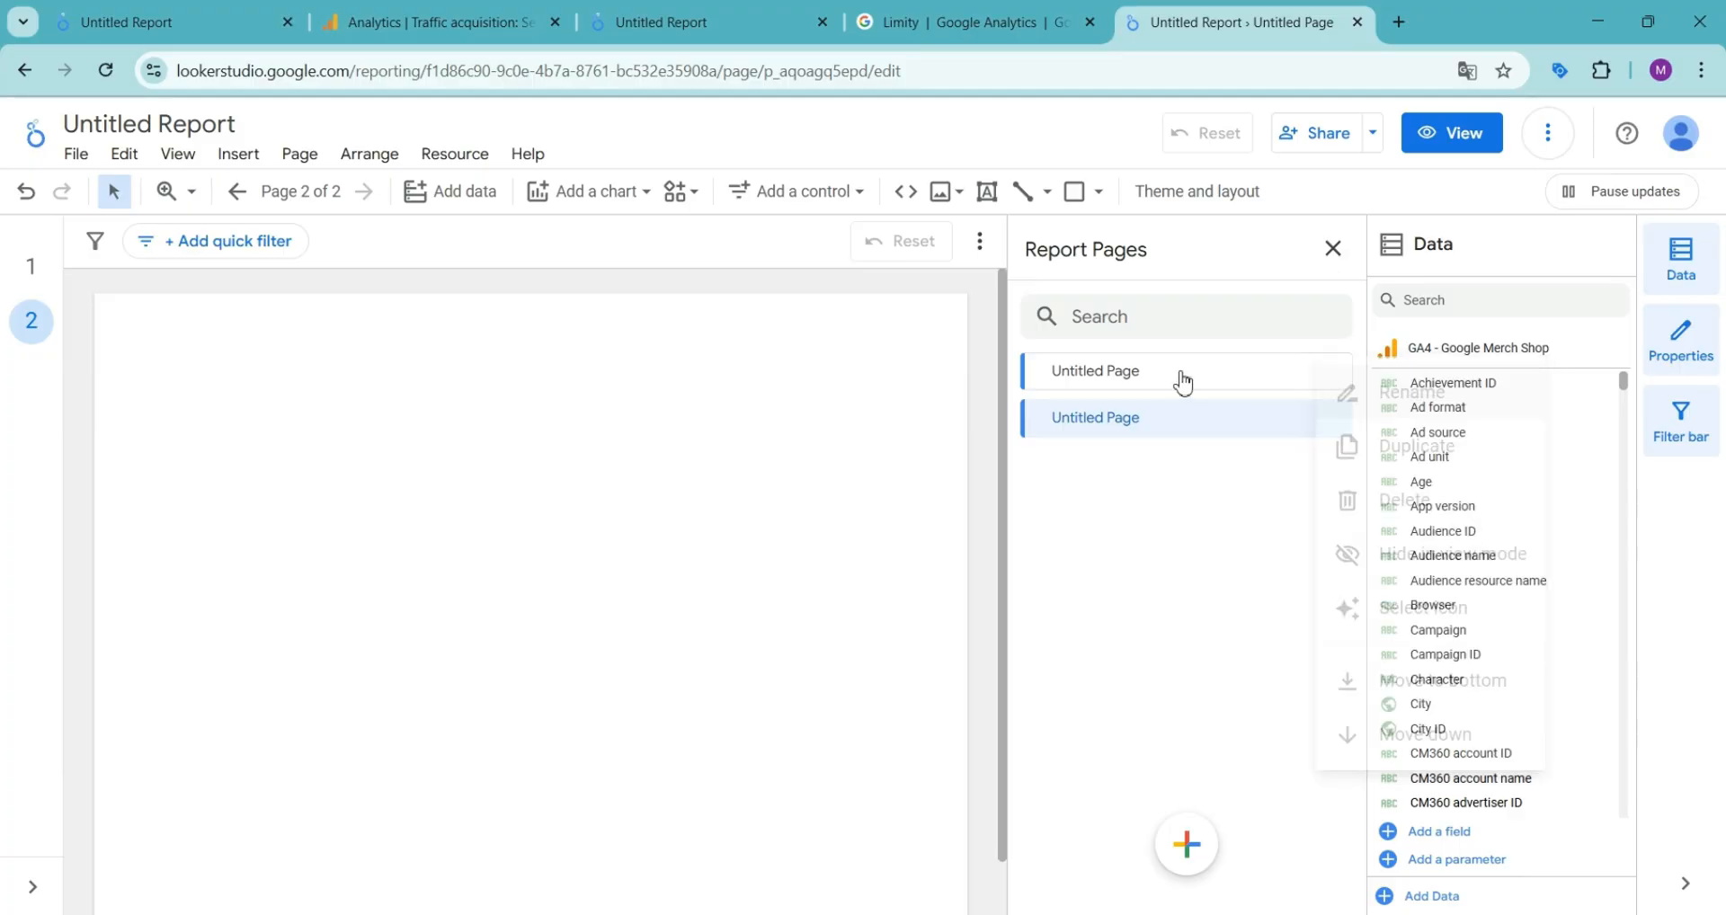
double_click(1127, 371)
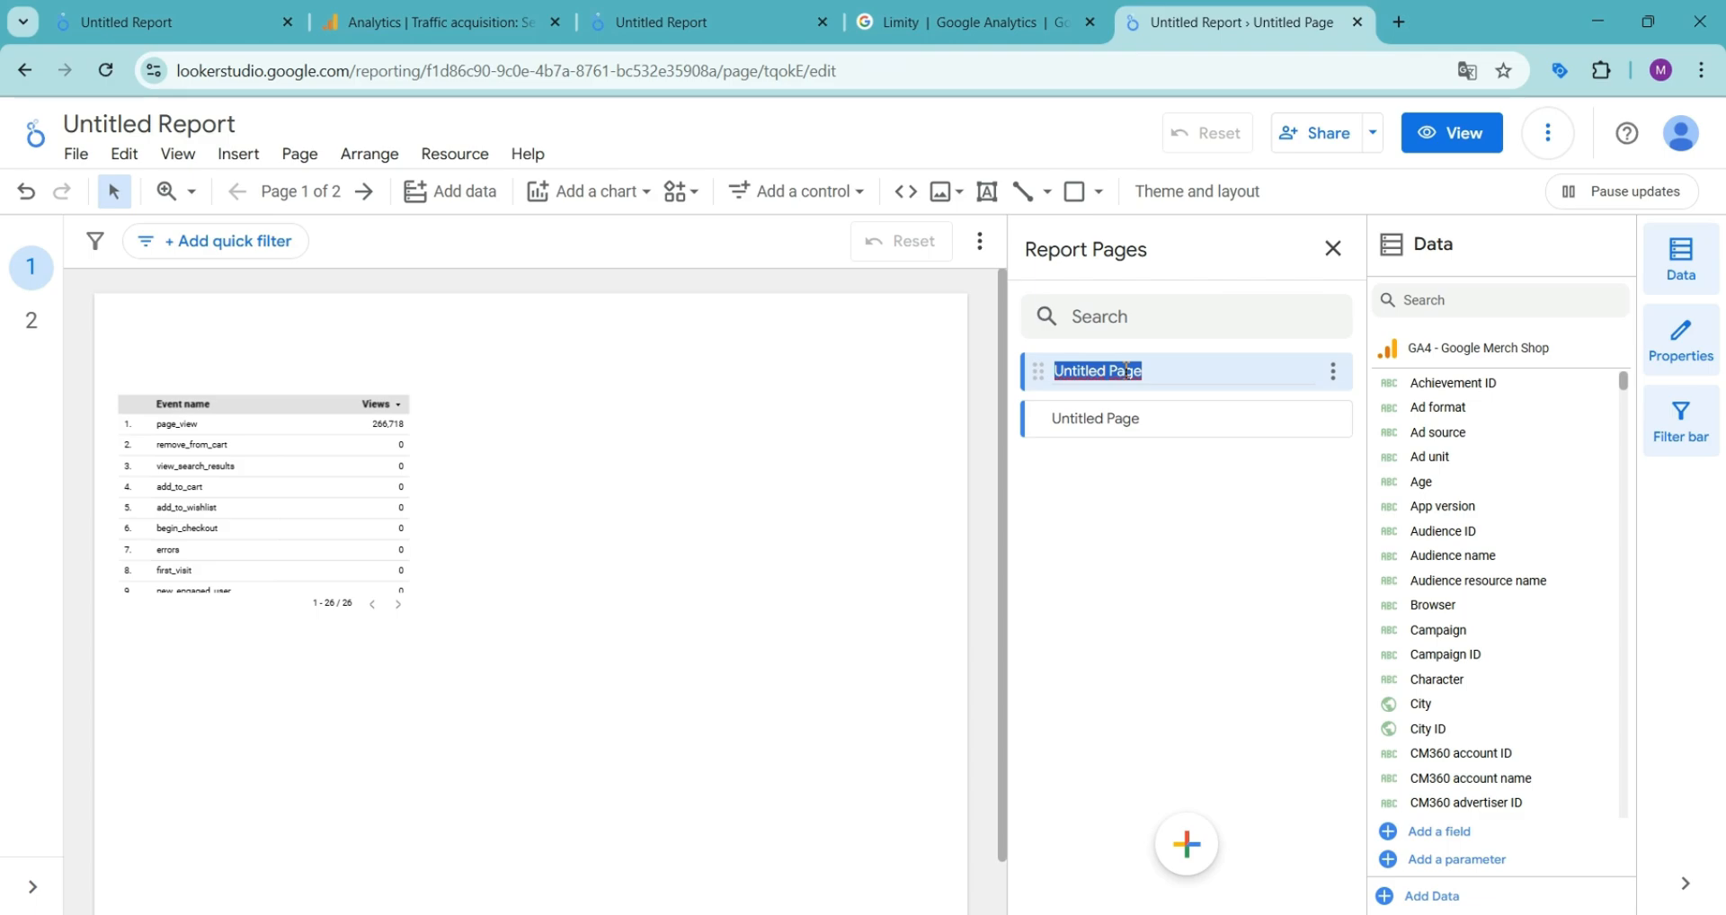
type("GA4 Data")
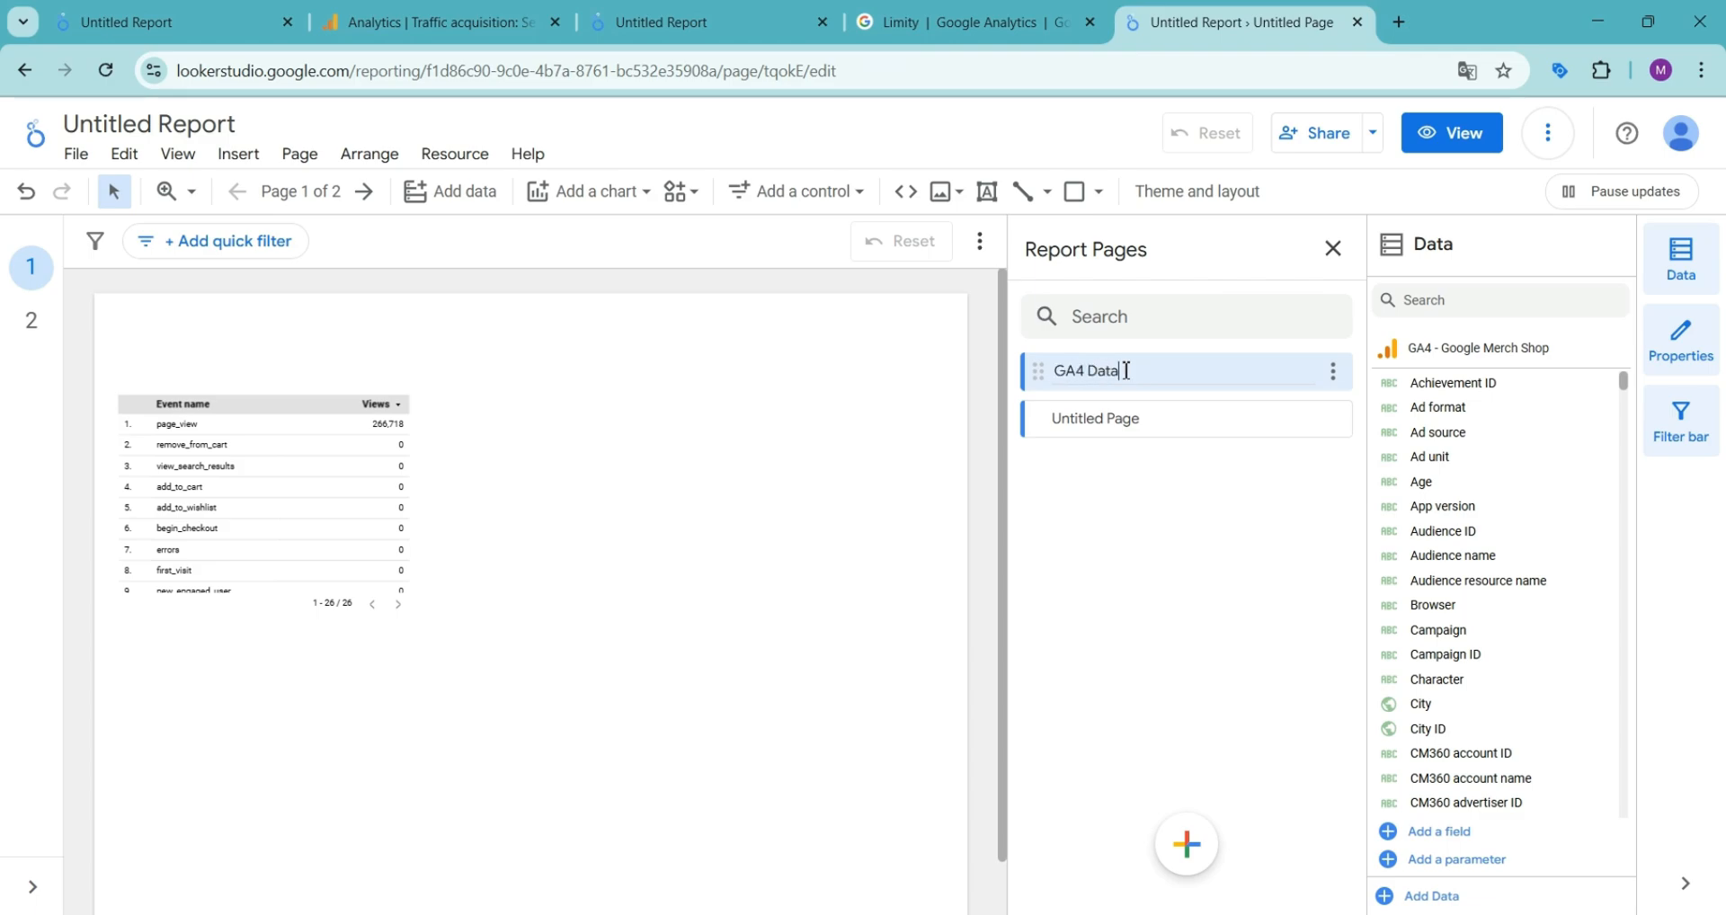
key("Return")
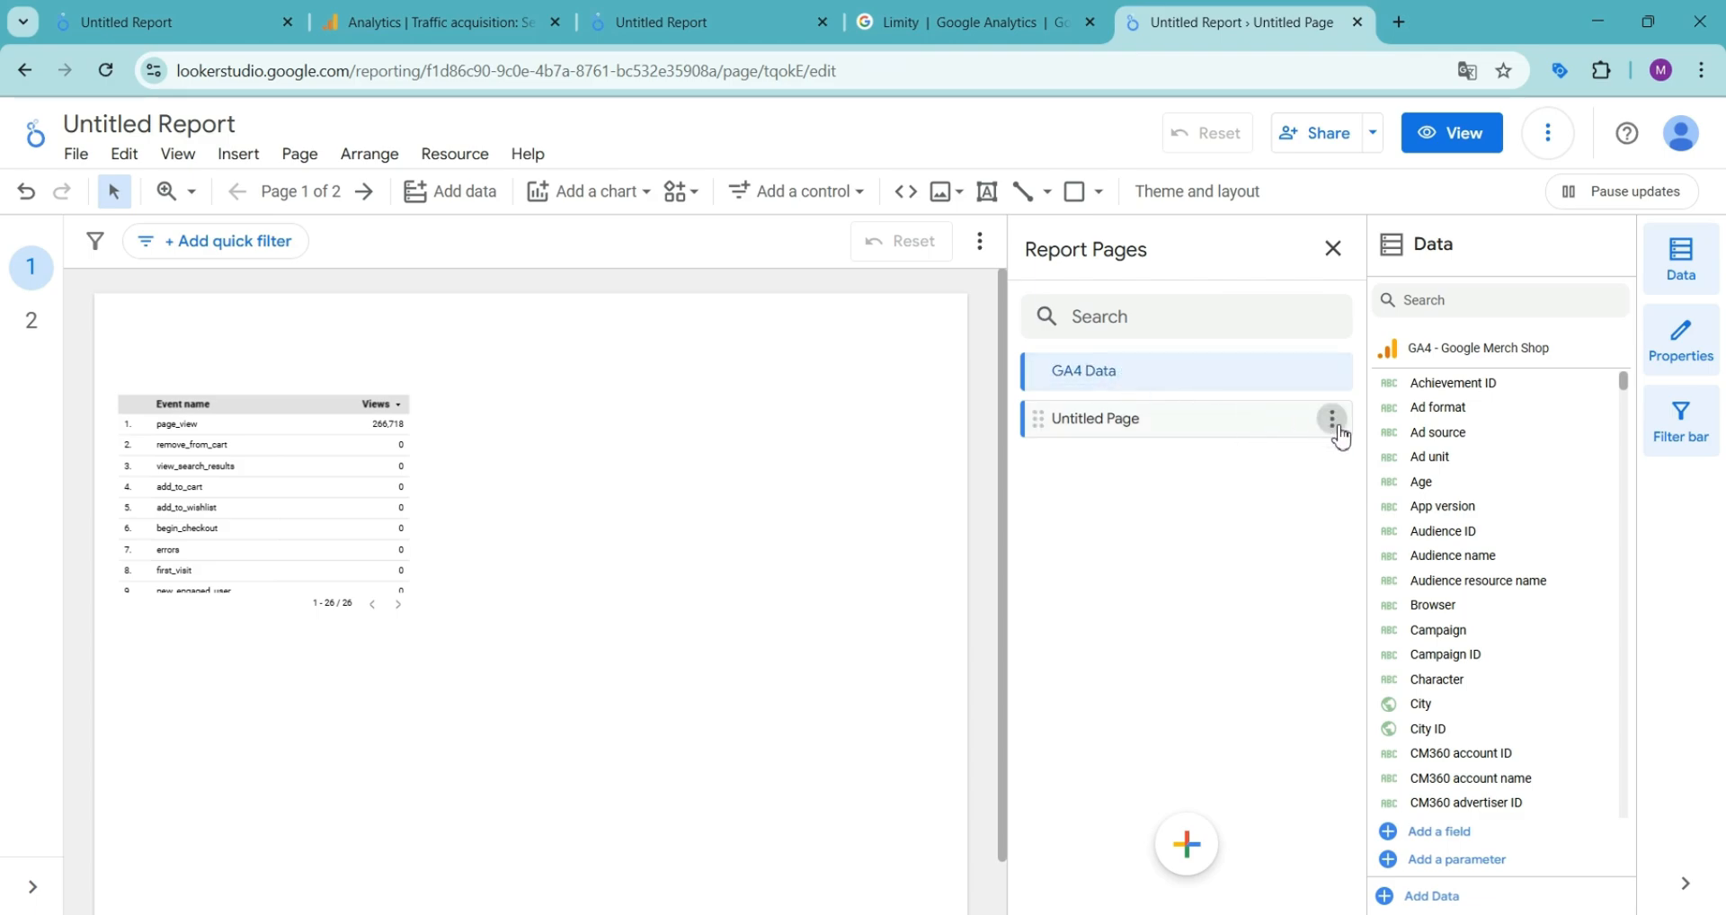
Rename the report's second page as Google ads data.
left_click(1335, 421)
left_click(1351, 446)
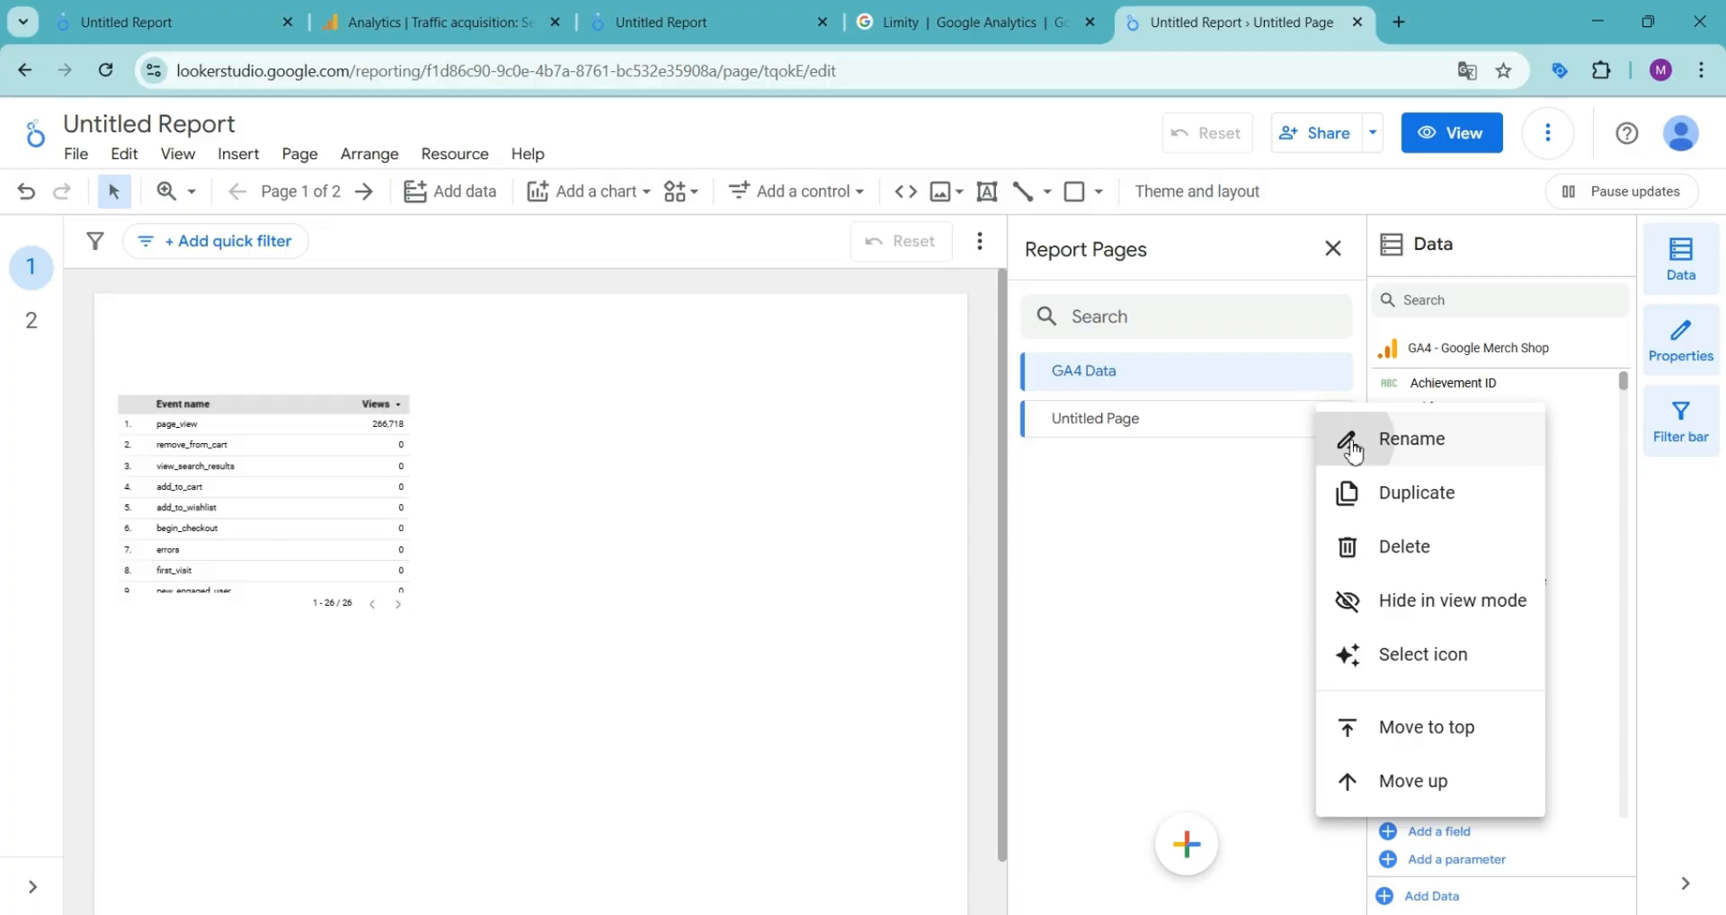
double_click(1102, 419)
type("Google ads data")
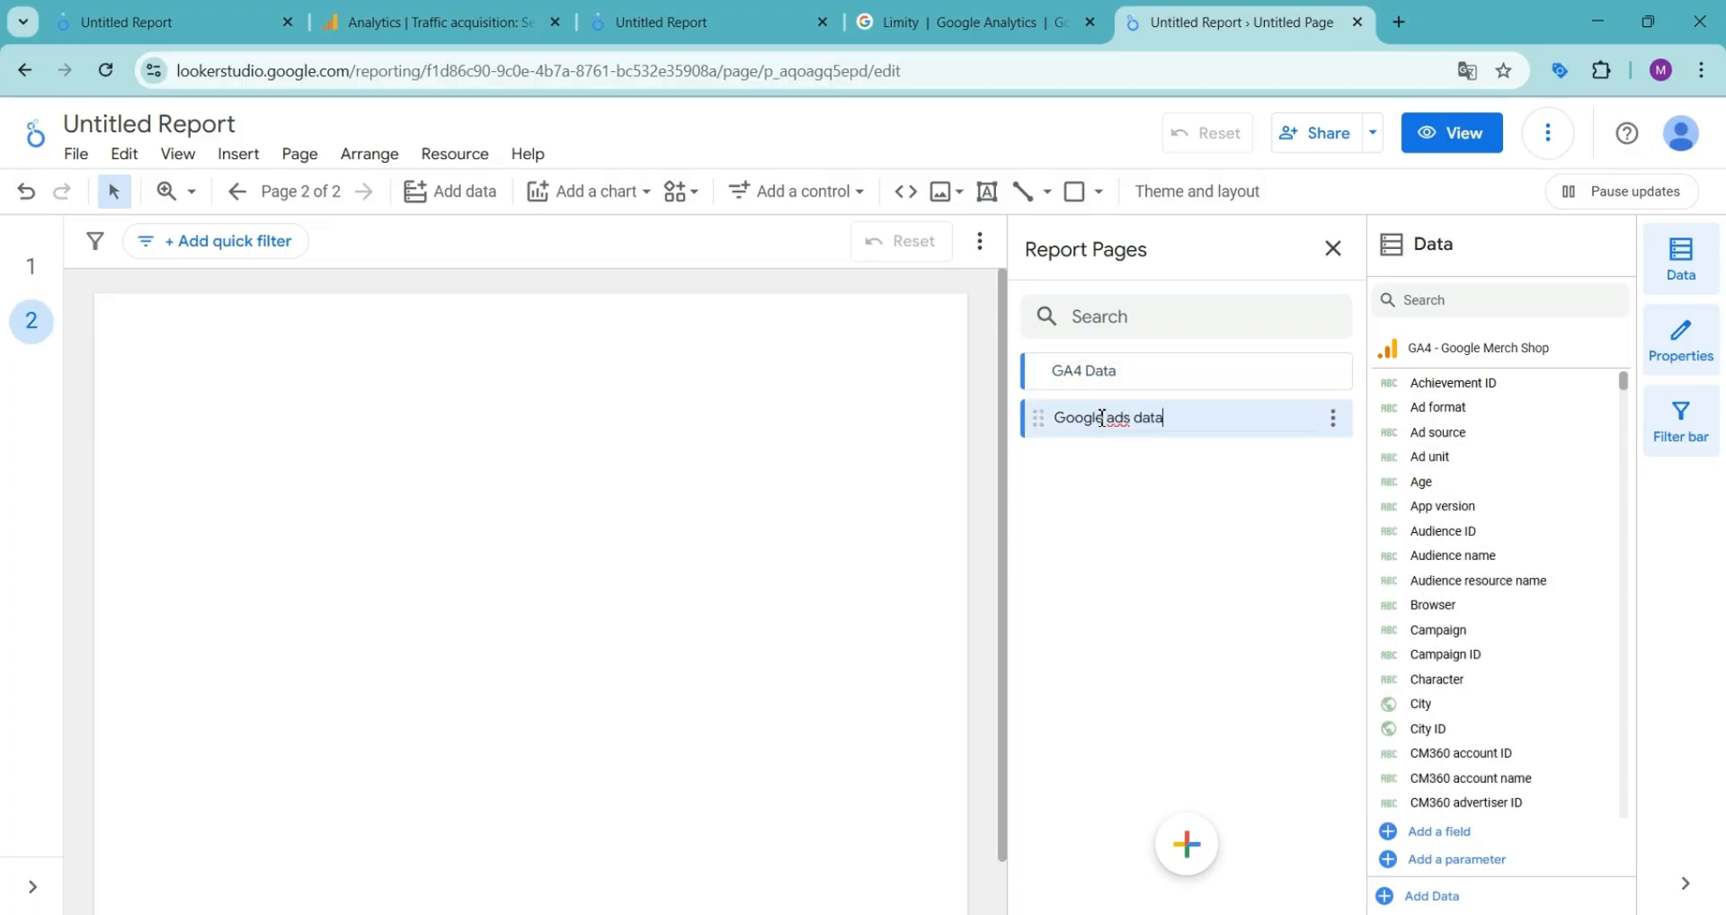
key("Return")
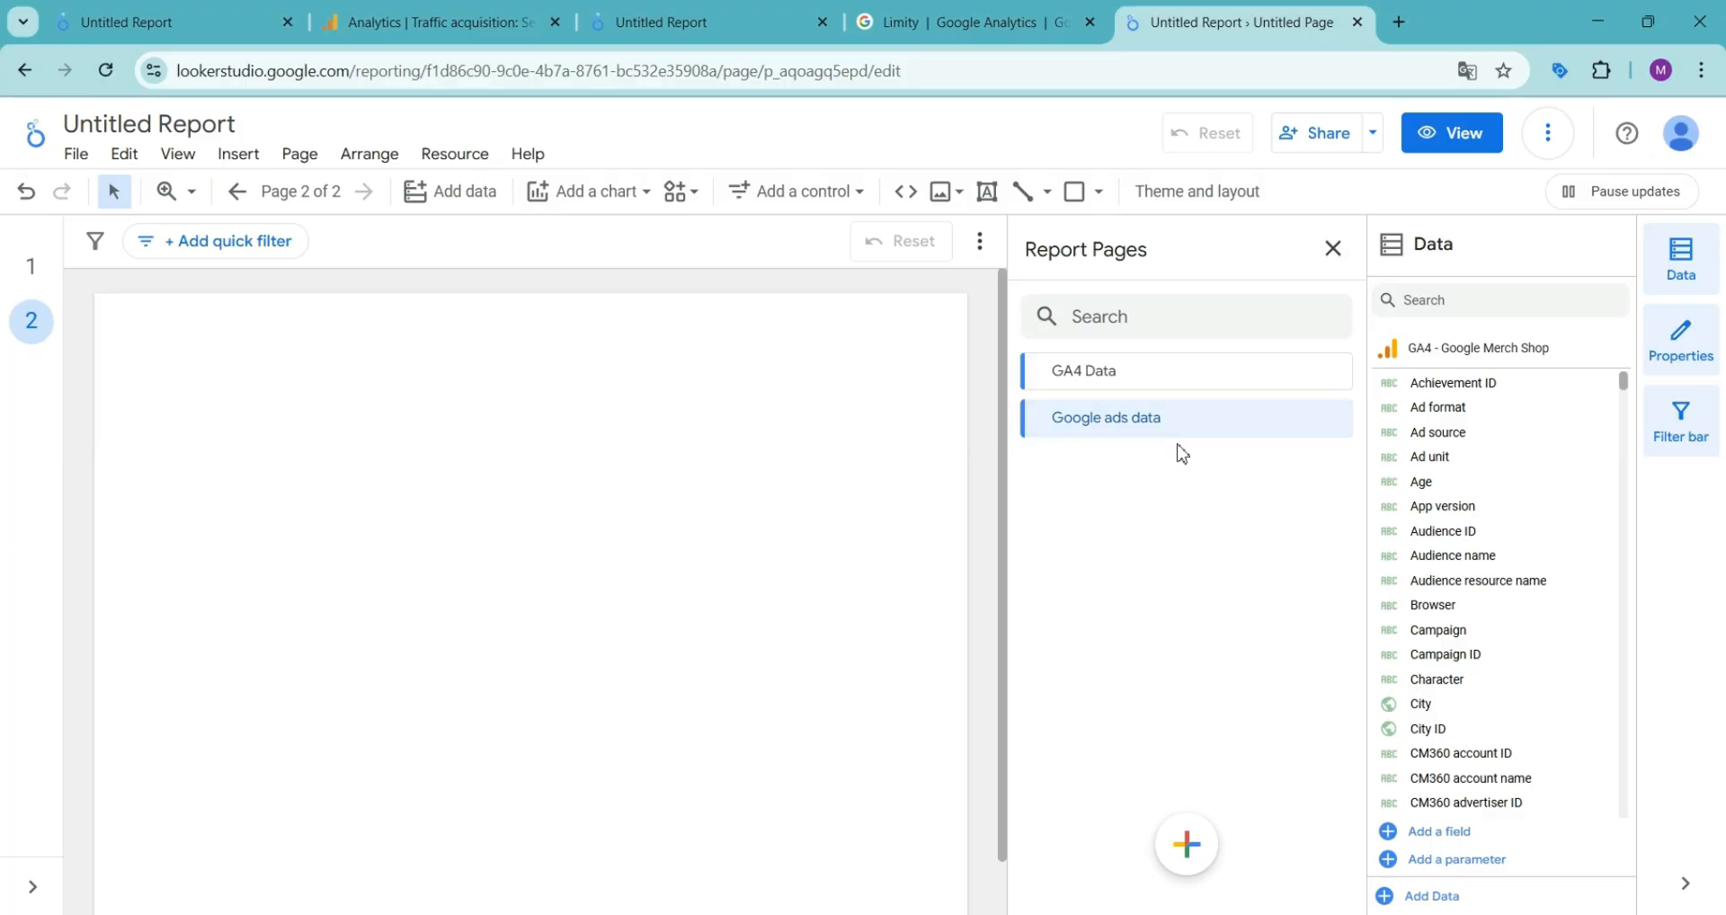
Preview the report in view mode to check its page navigation, and return to editing.
left_click(1331, 418)
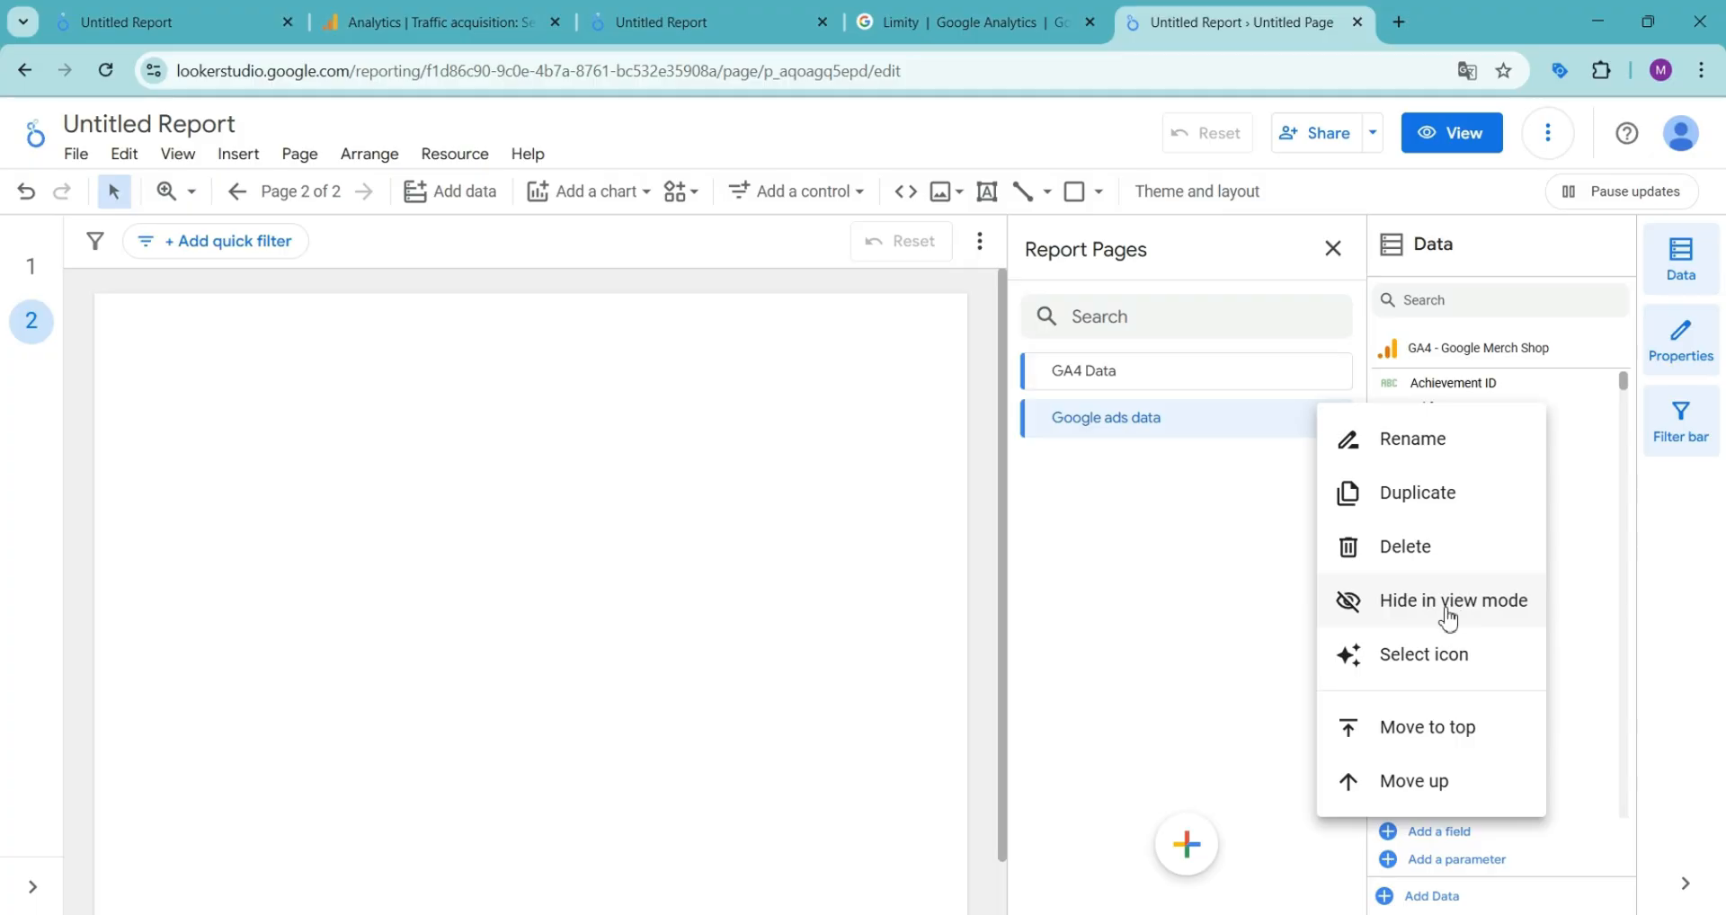
left_click(1215, 447)
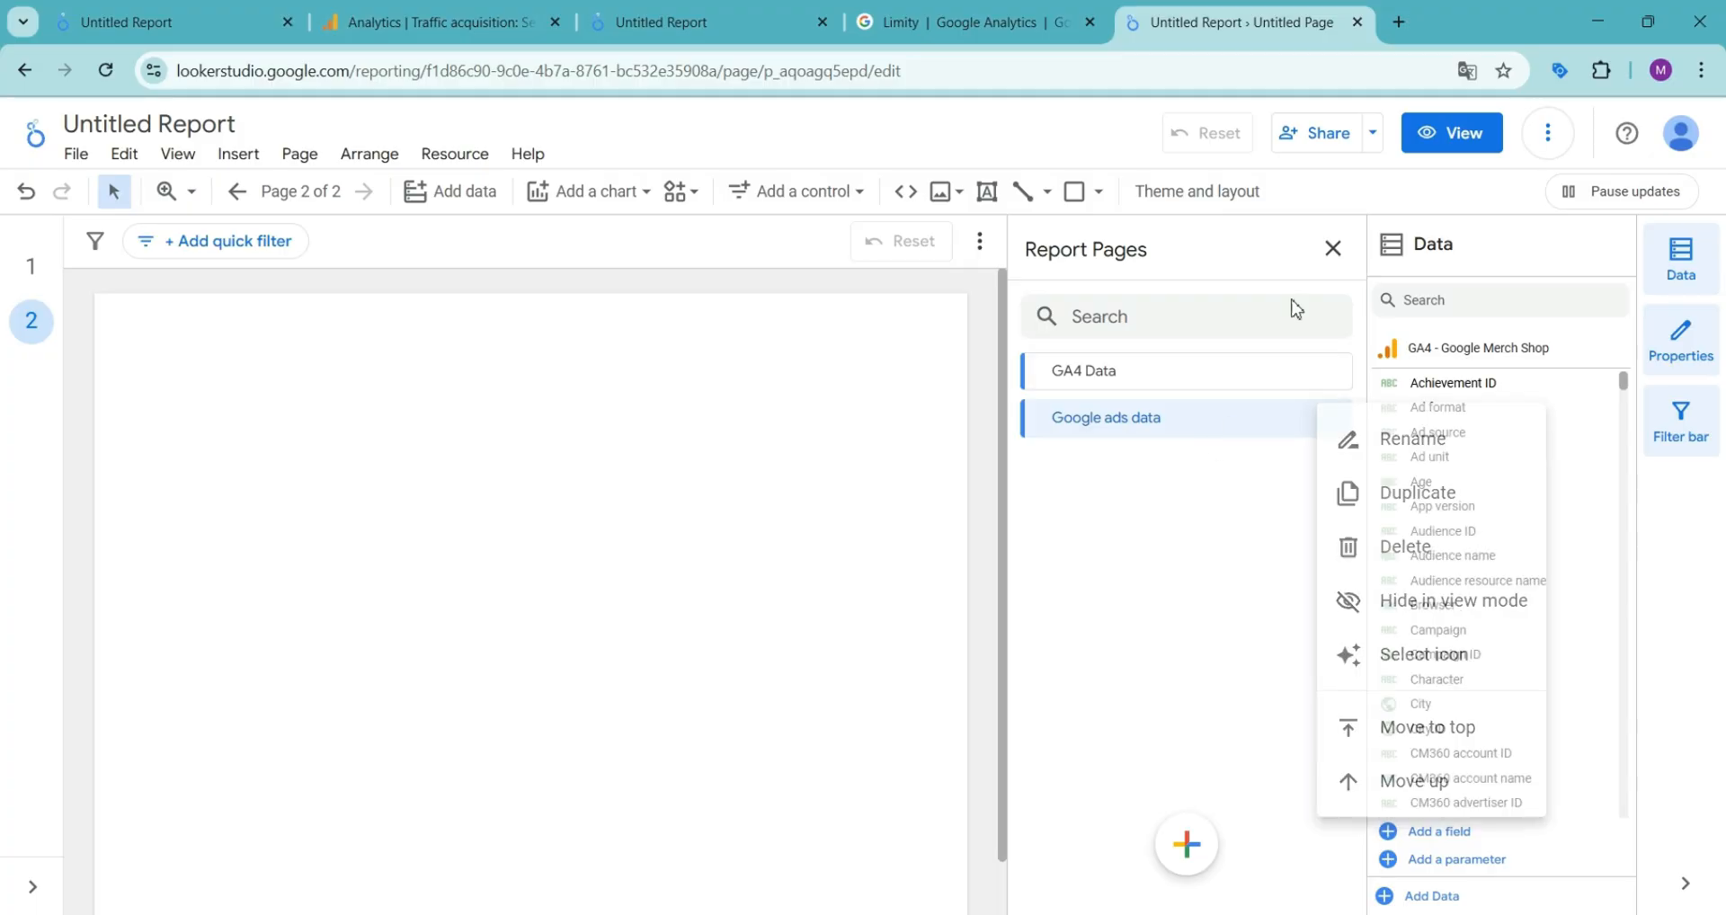
left_click(1452, 135)
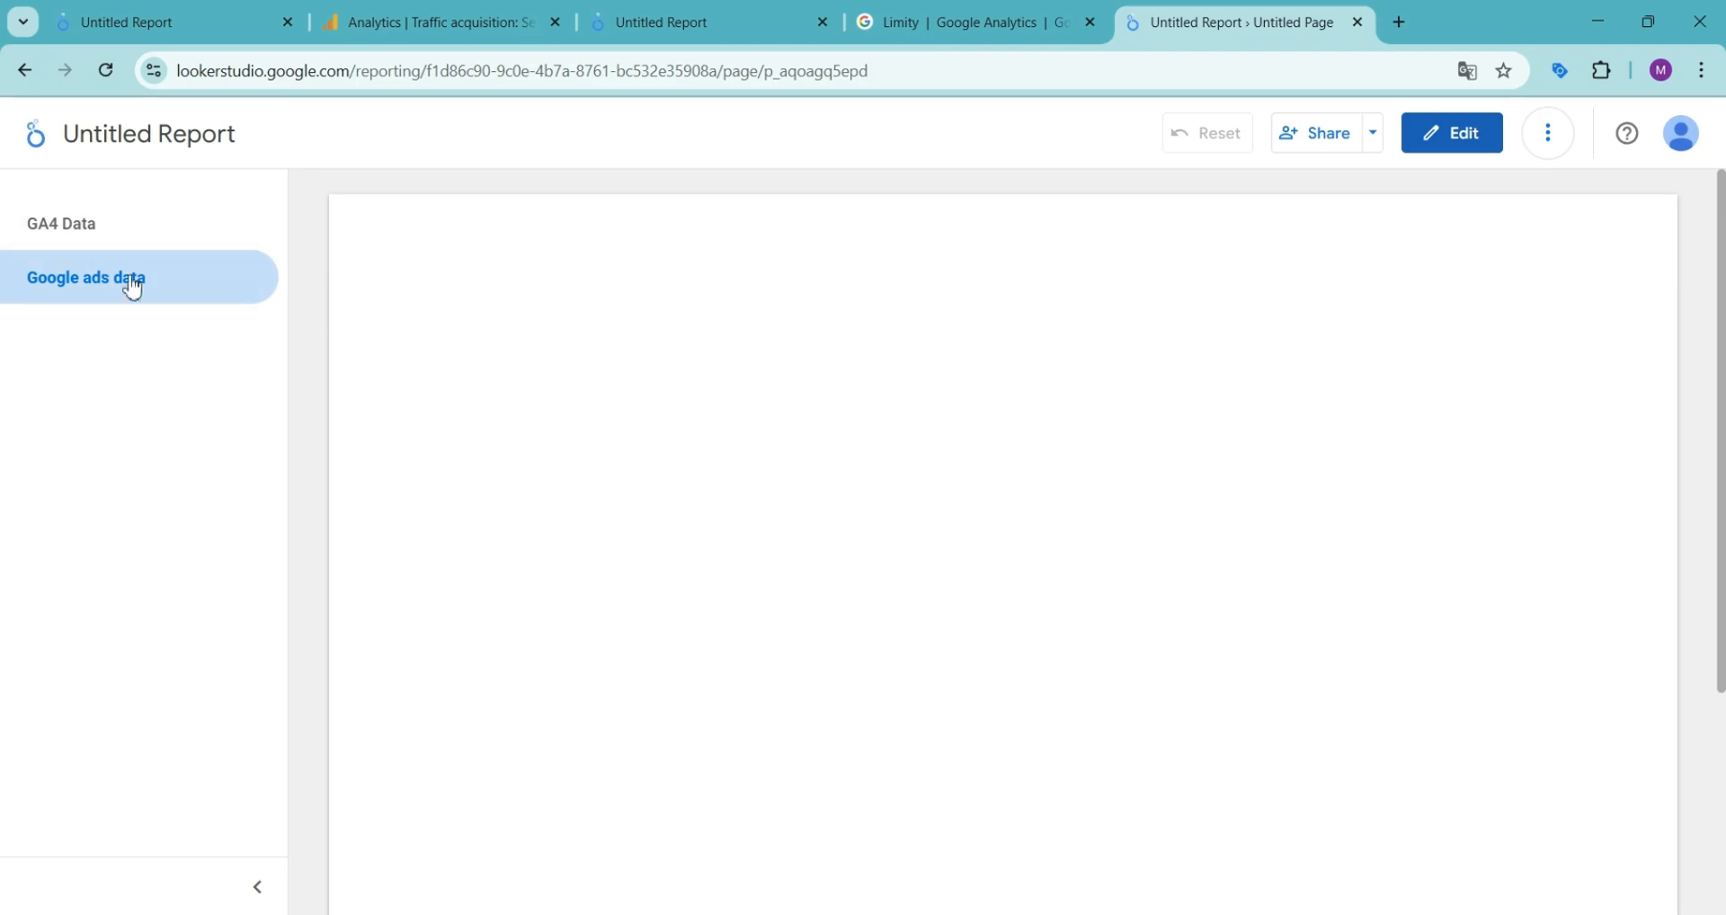
left_click(1448, 135)
left_click(1345, 415)
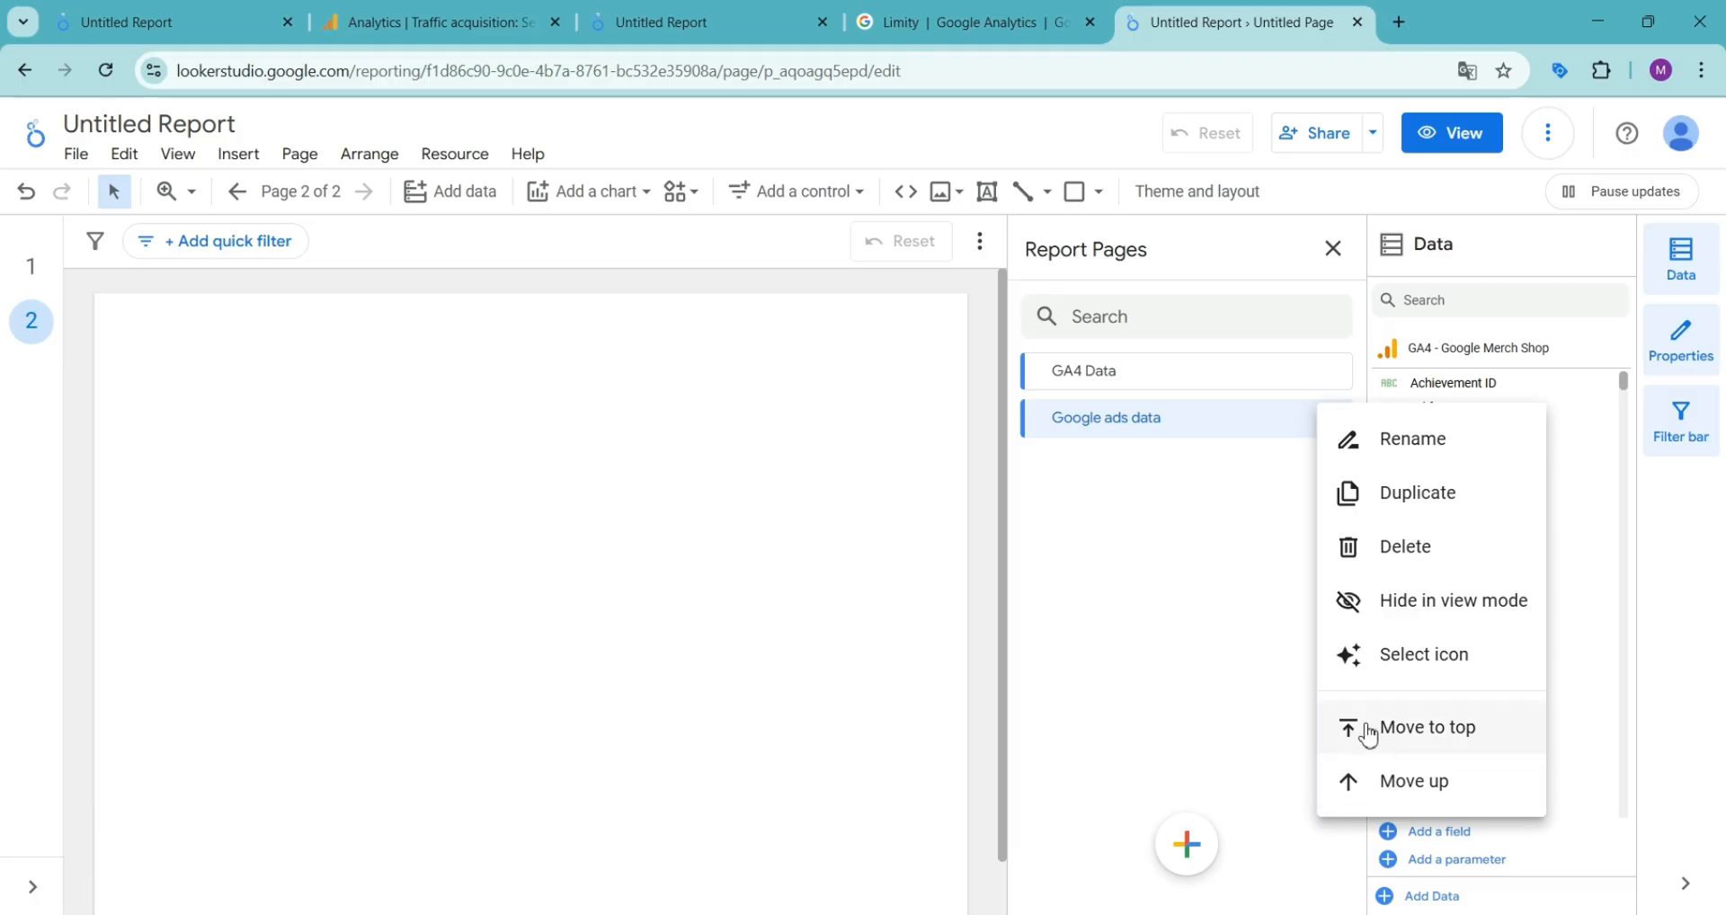
left_click(1117, 423)
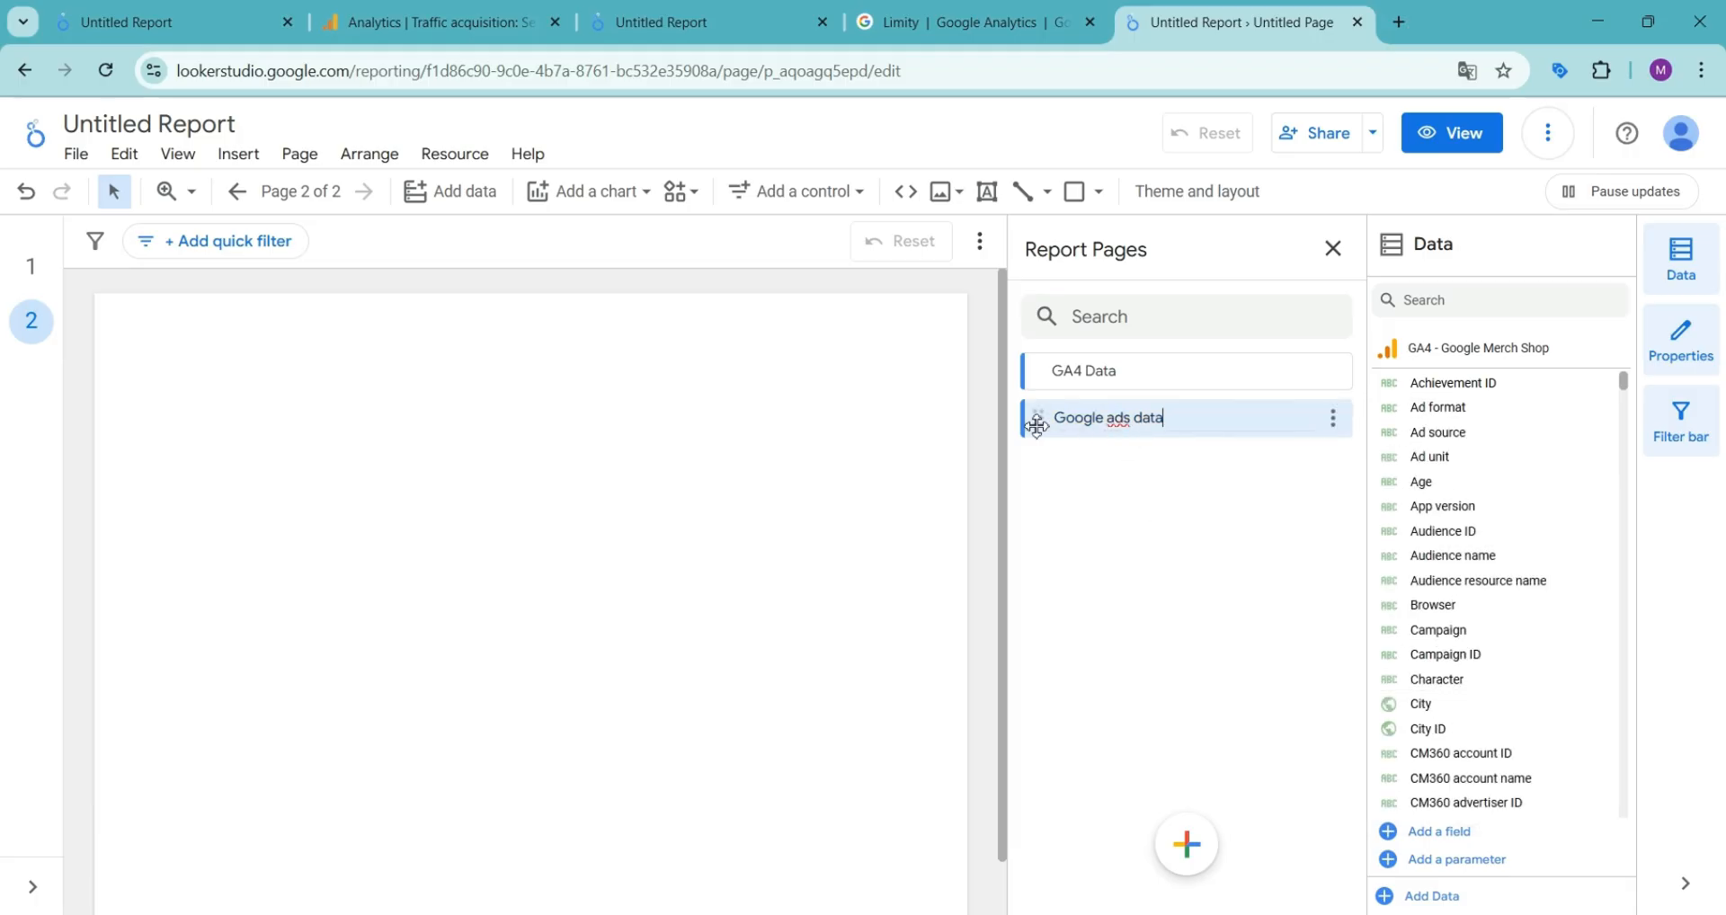
mouse_move(1034, 420)
left_mouse_down()
mouse_move(1034, 353)
mouse_move(1036, 419)
left_mouse_up()
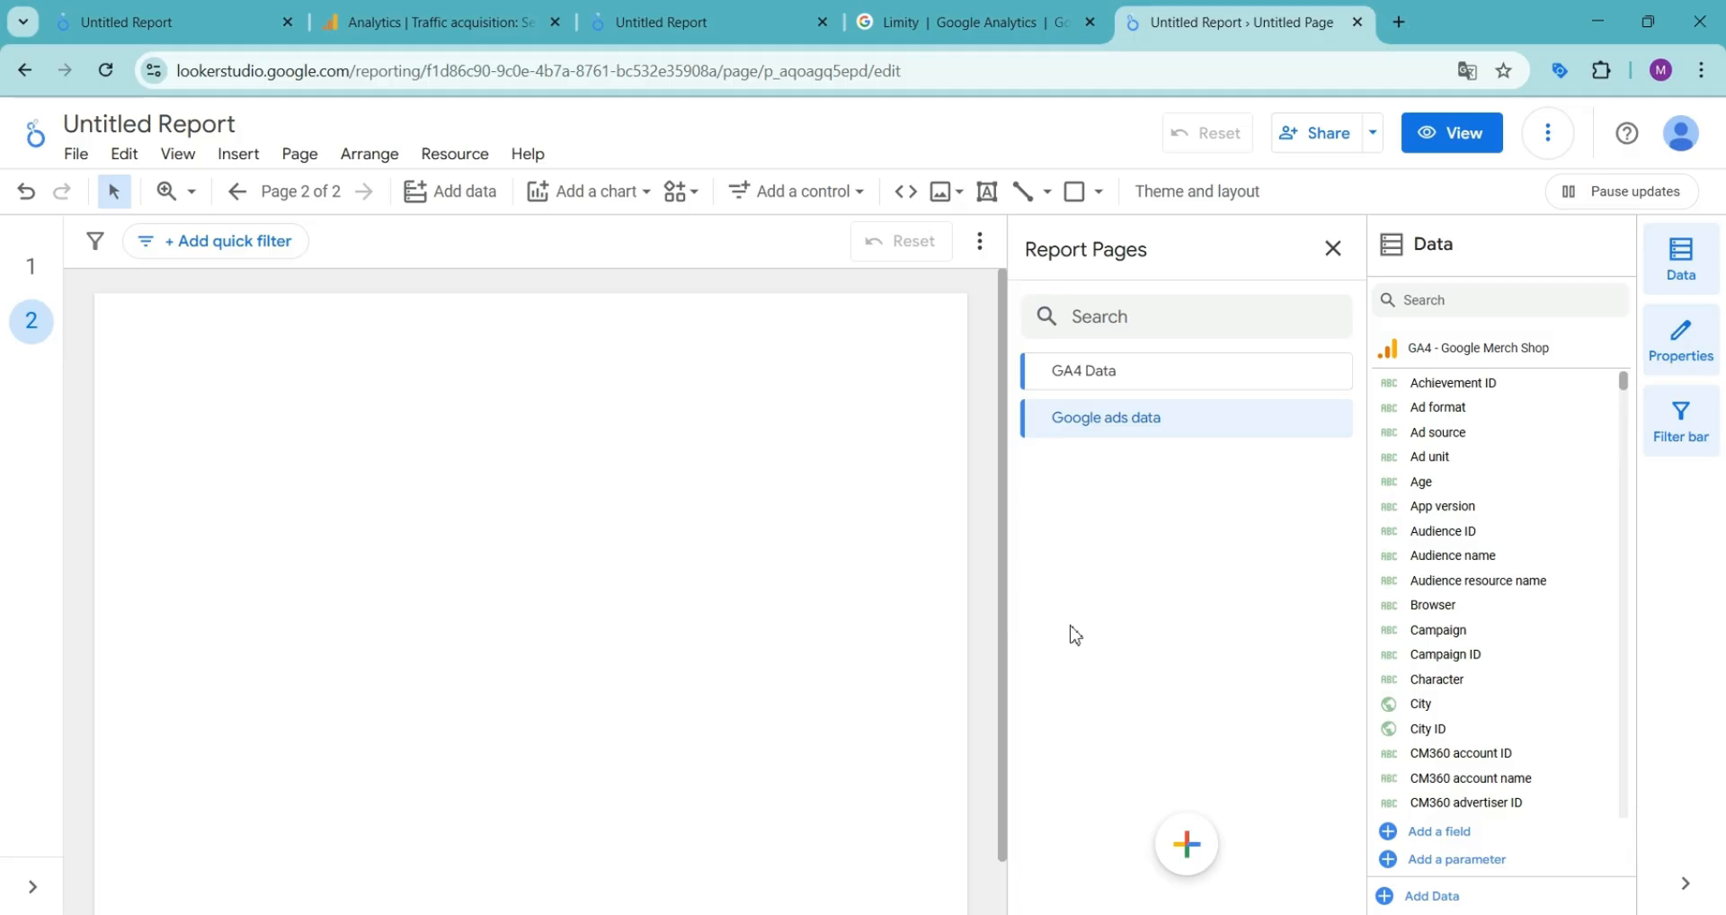
Add a section to the report's page list and give it the Favorite Border icon.
mouse_move(1158, 832)
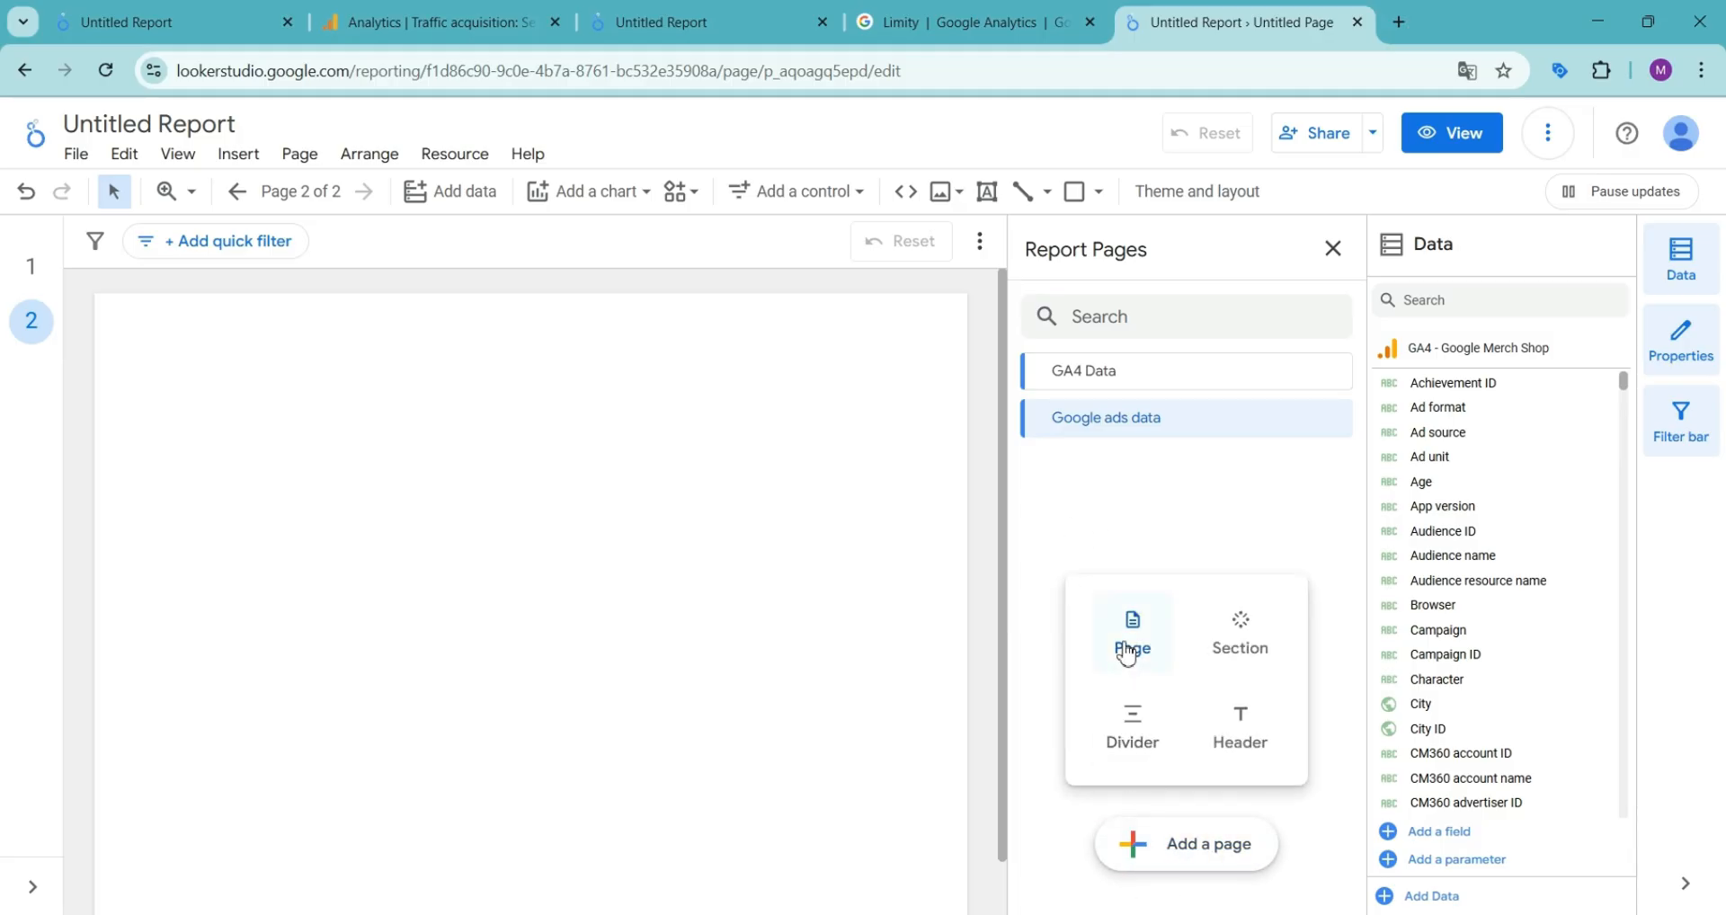
left_click(1238, 654)
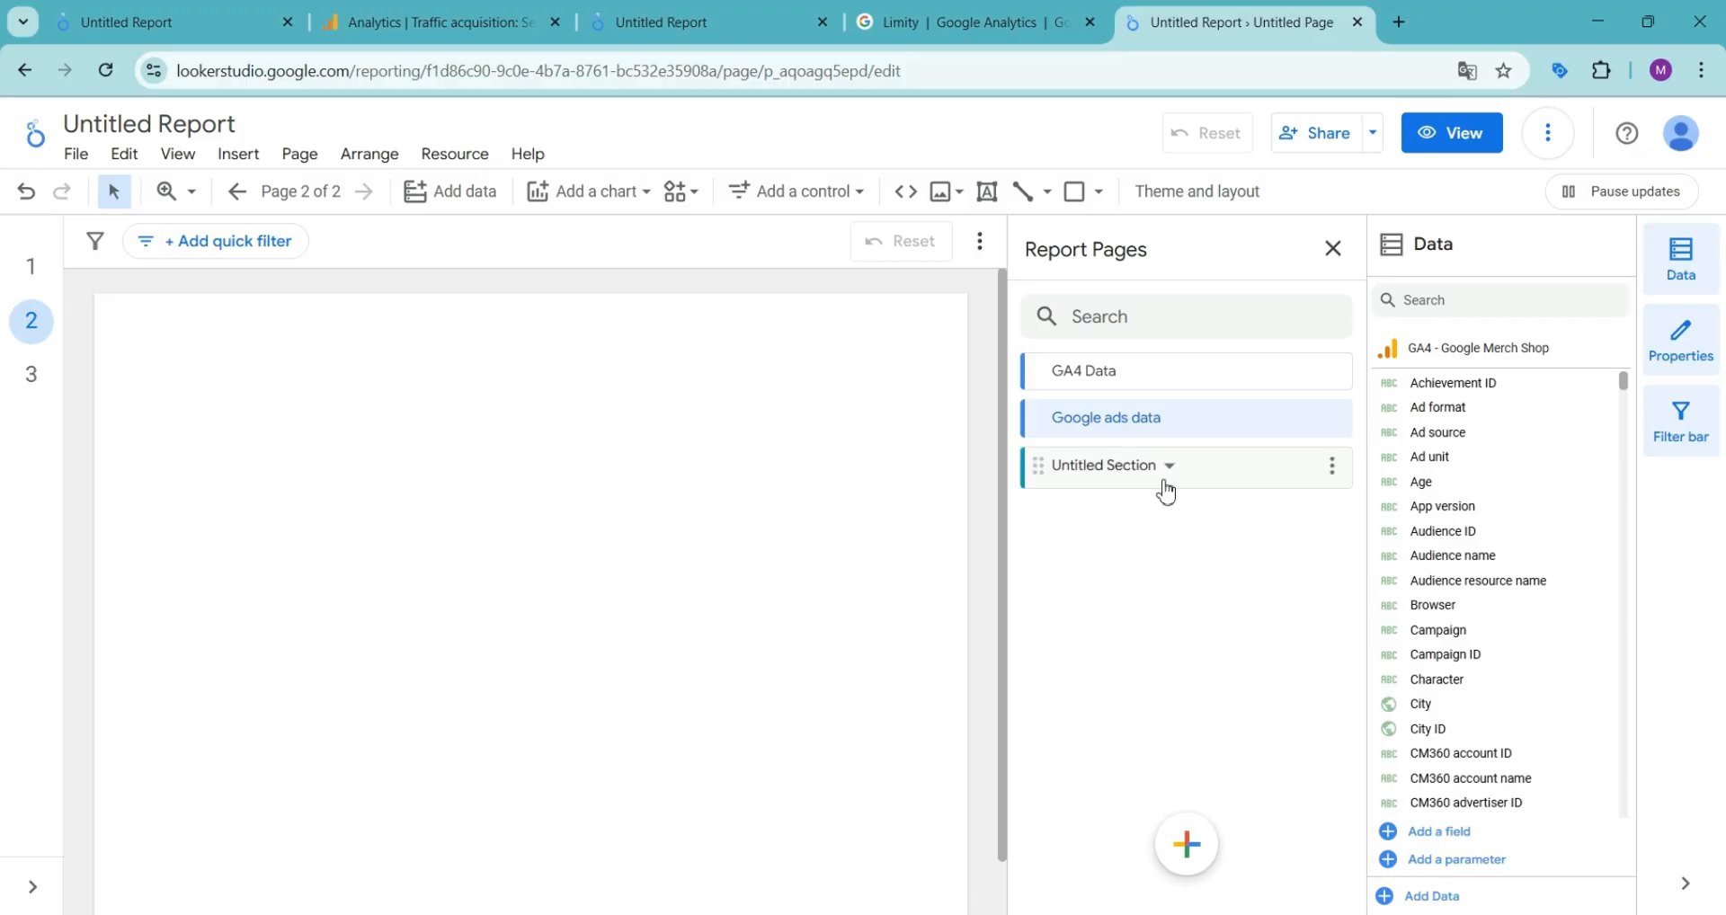
left_click(1331, 466)
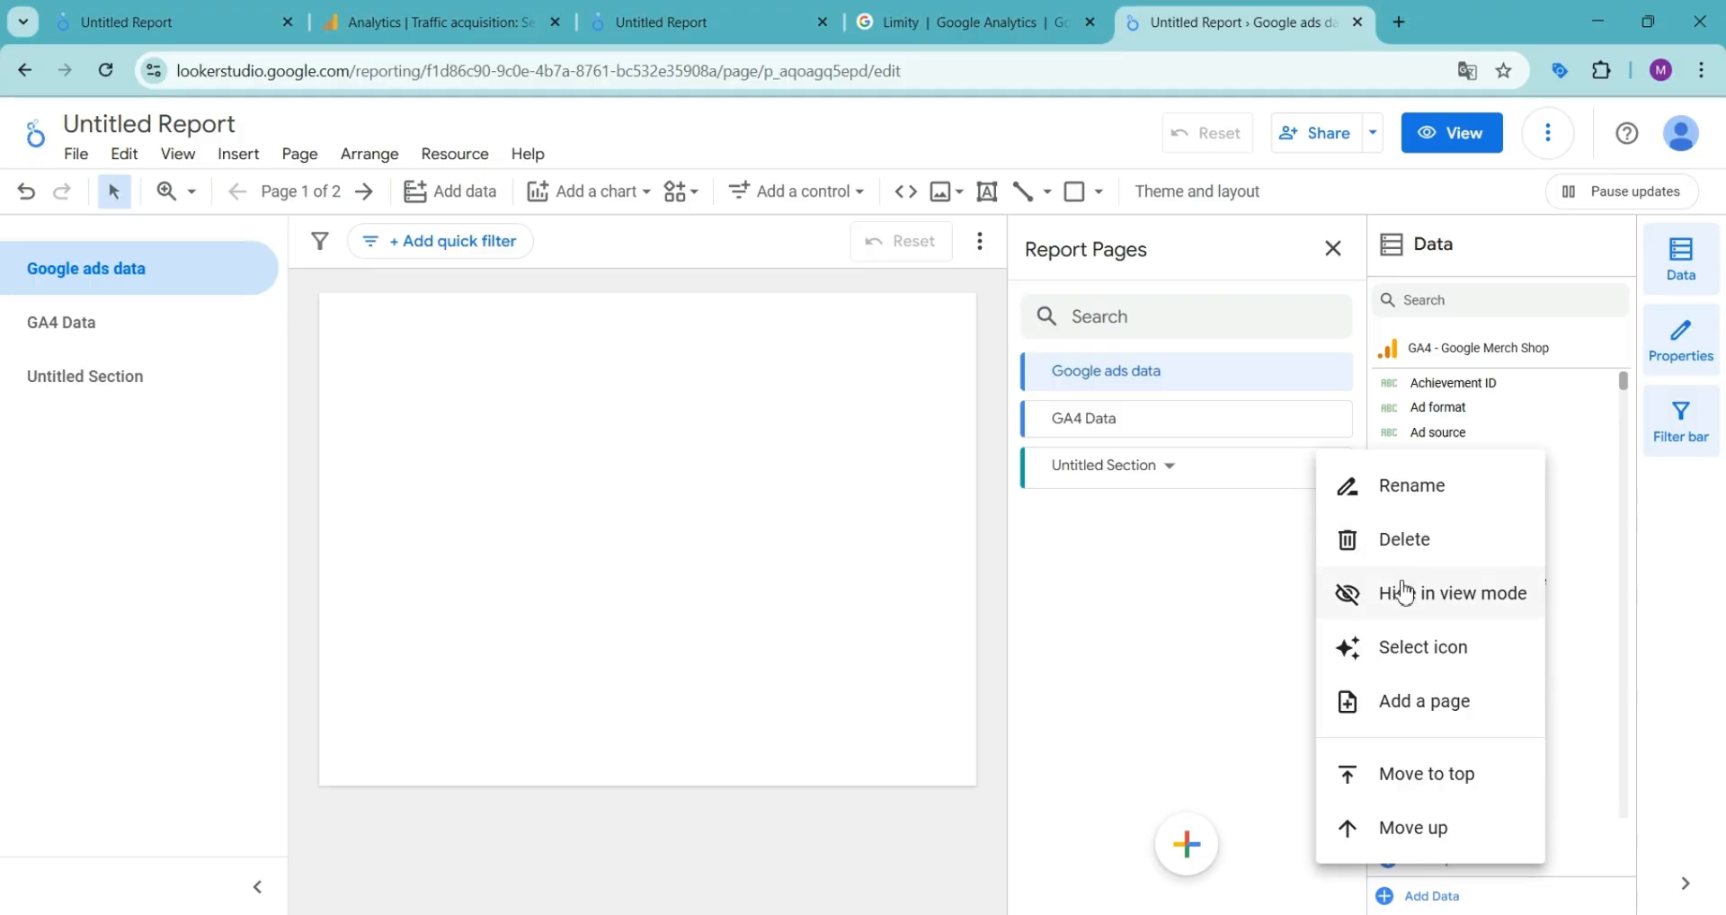
left_click(1373, 649)
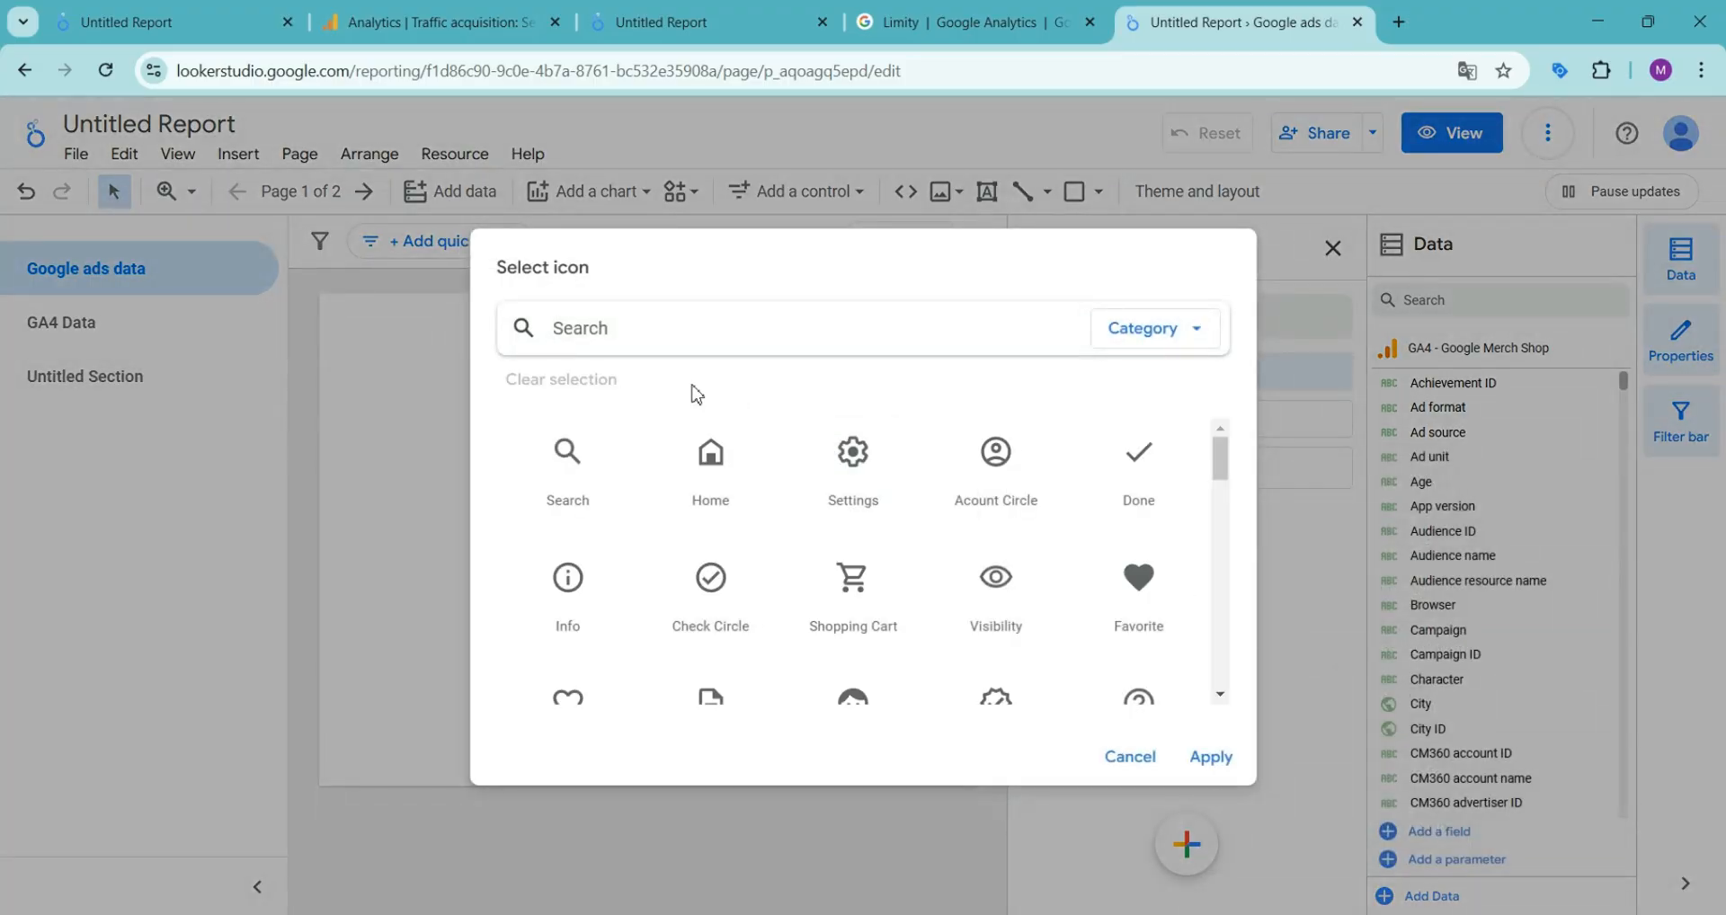
left_click(859, 490)
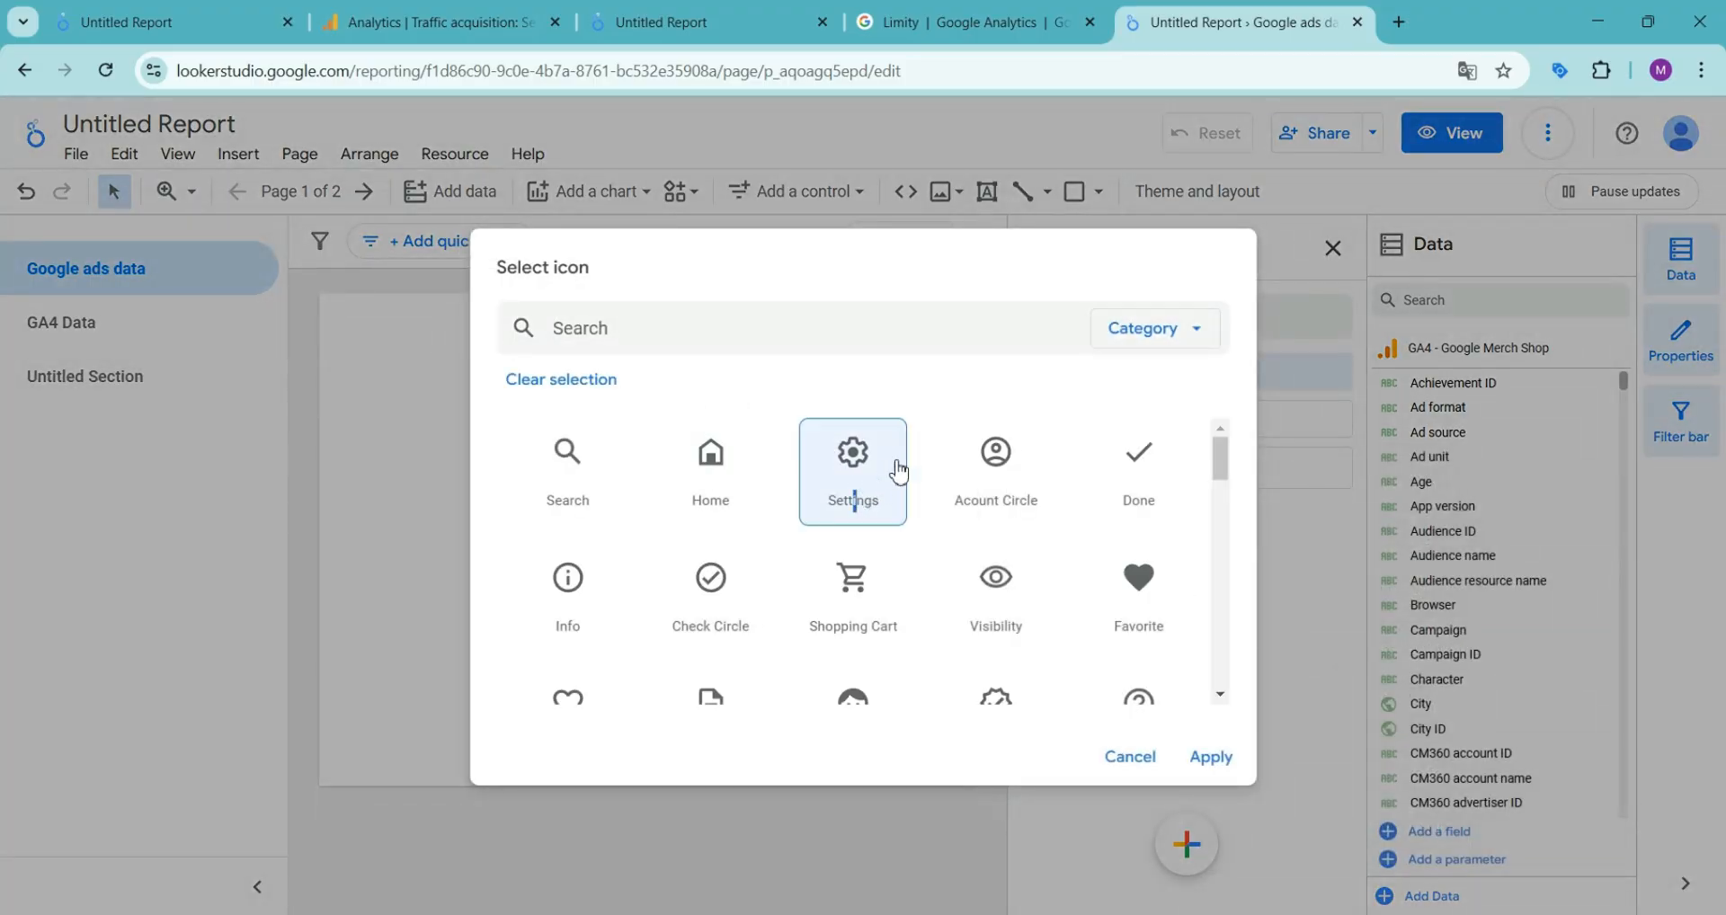
left_click(741, 497)
scroll(674, 472, "down", 3)
left_click(595, 496)
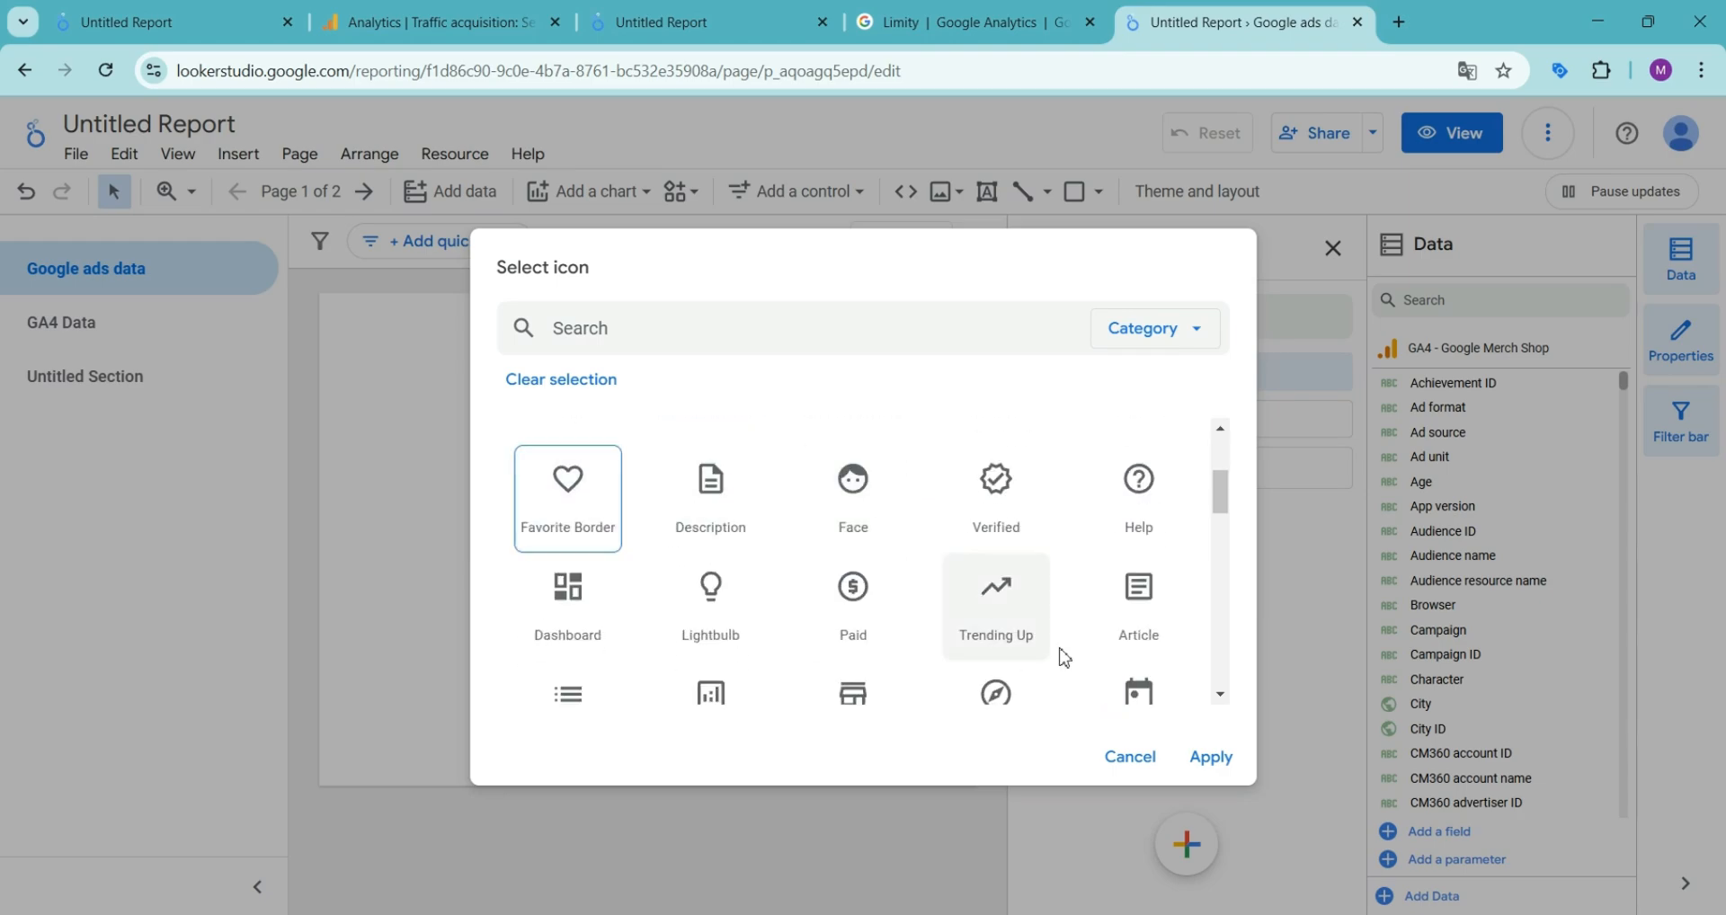
left_click(1205, 758)
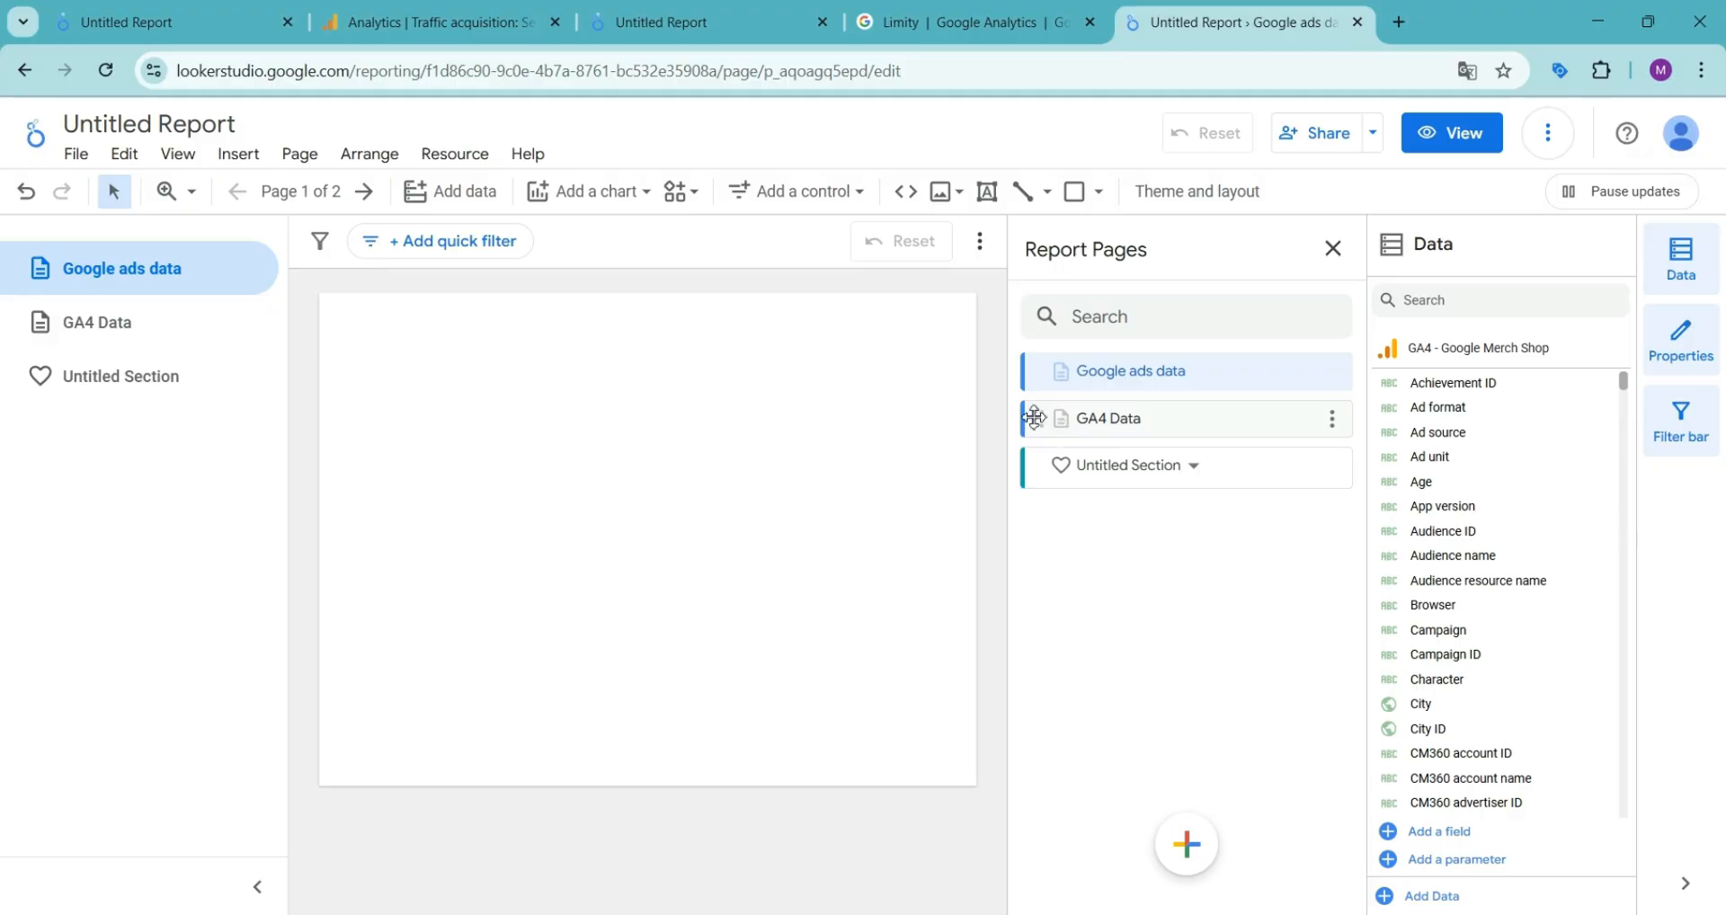
Move the Google ads data and GA4 Data pages into the untitled section.
left_click_drag(1034, 418, 1036, 471)
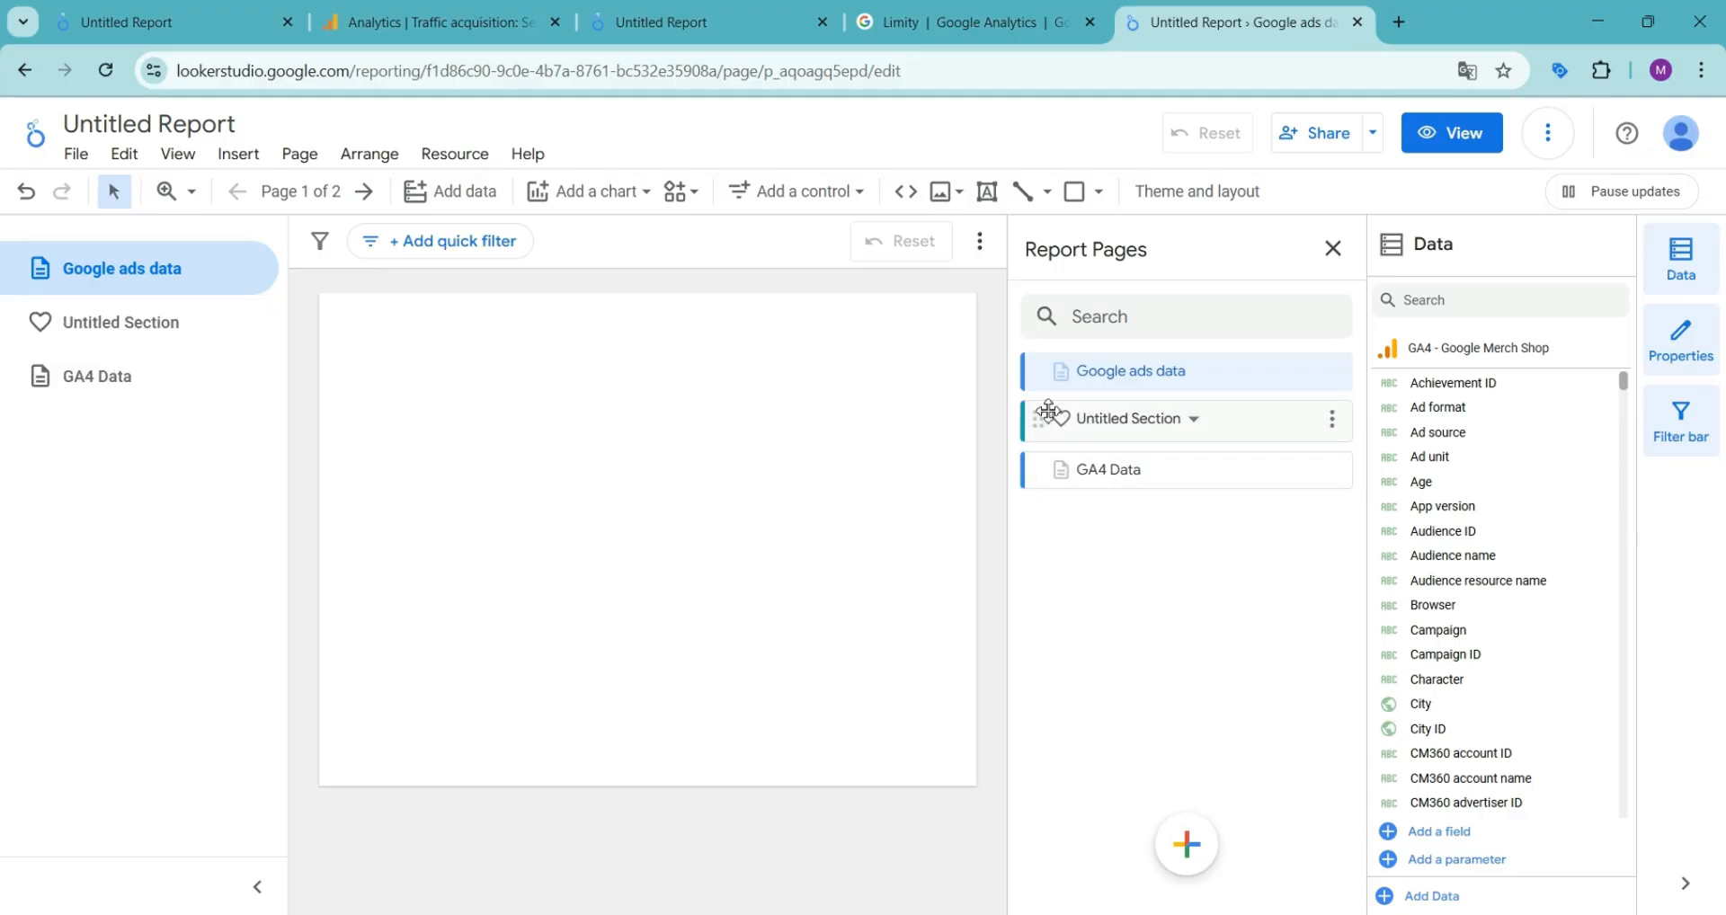
left_click_drag(1045, 376, 1052, 414)
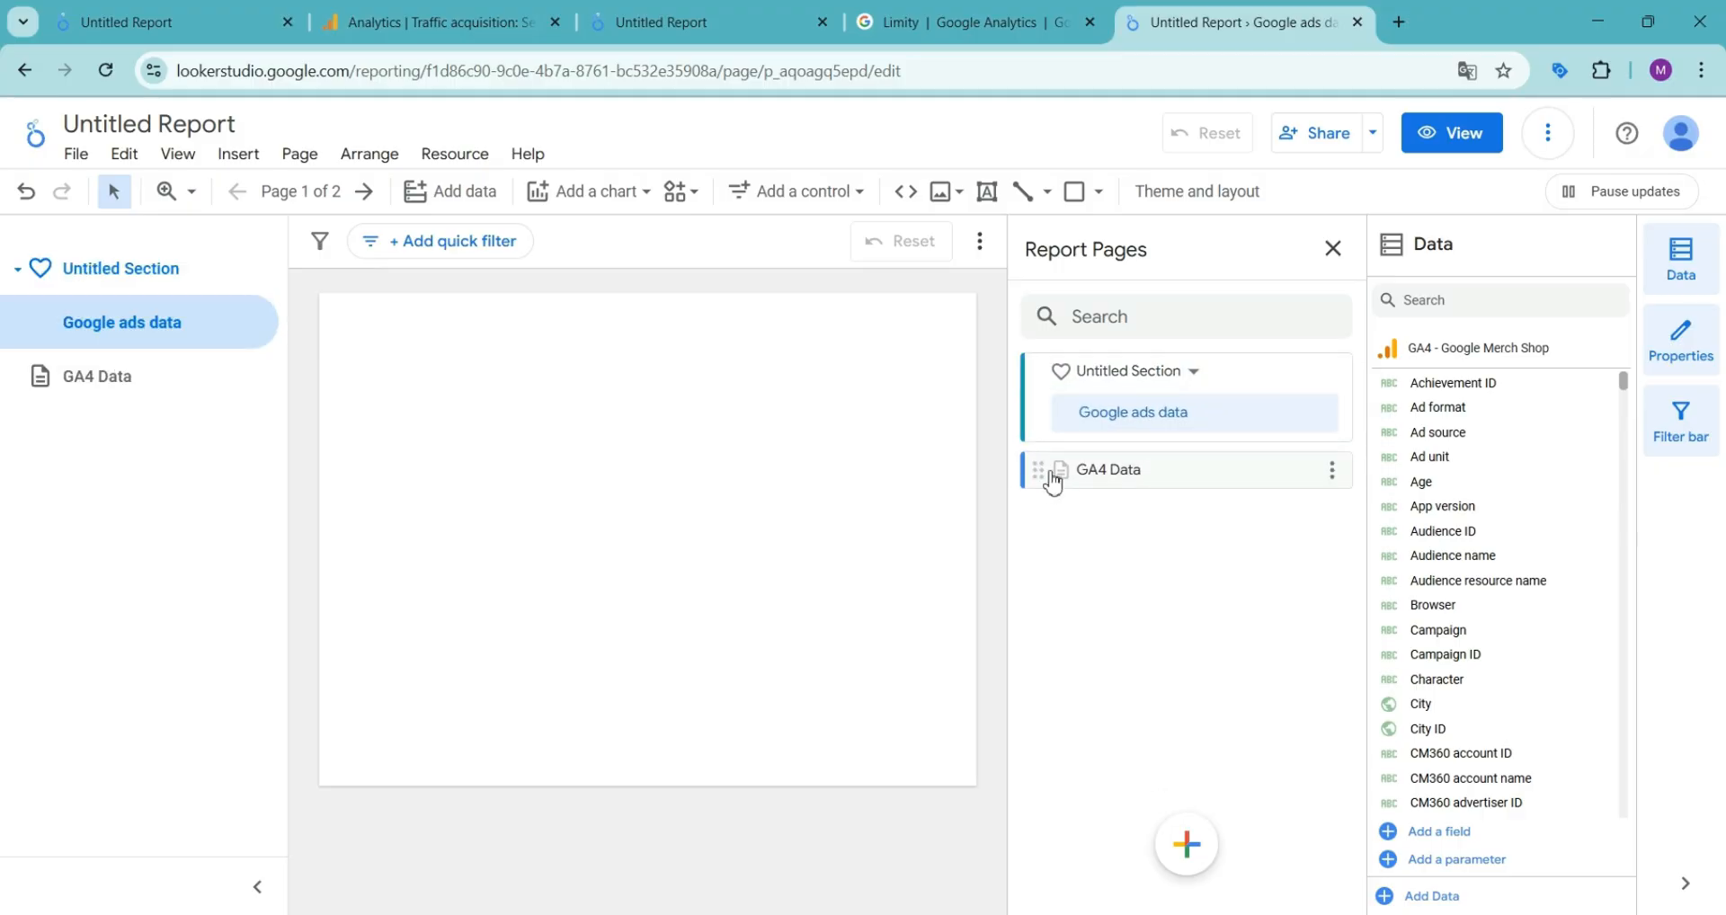
mouse_move(1052, 480)
left_mouse_down()
mouse_move(1048, 438)
mouse_move(1056, 459)
left_mouse_up()
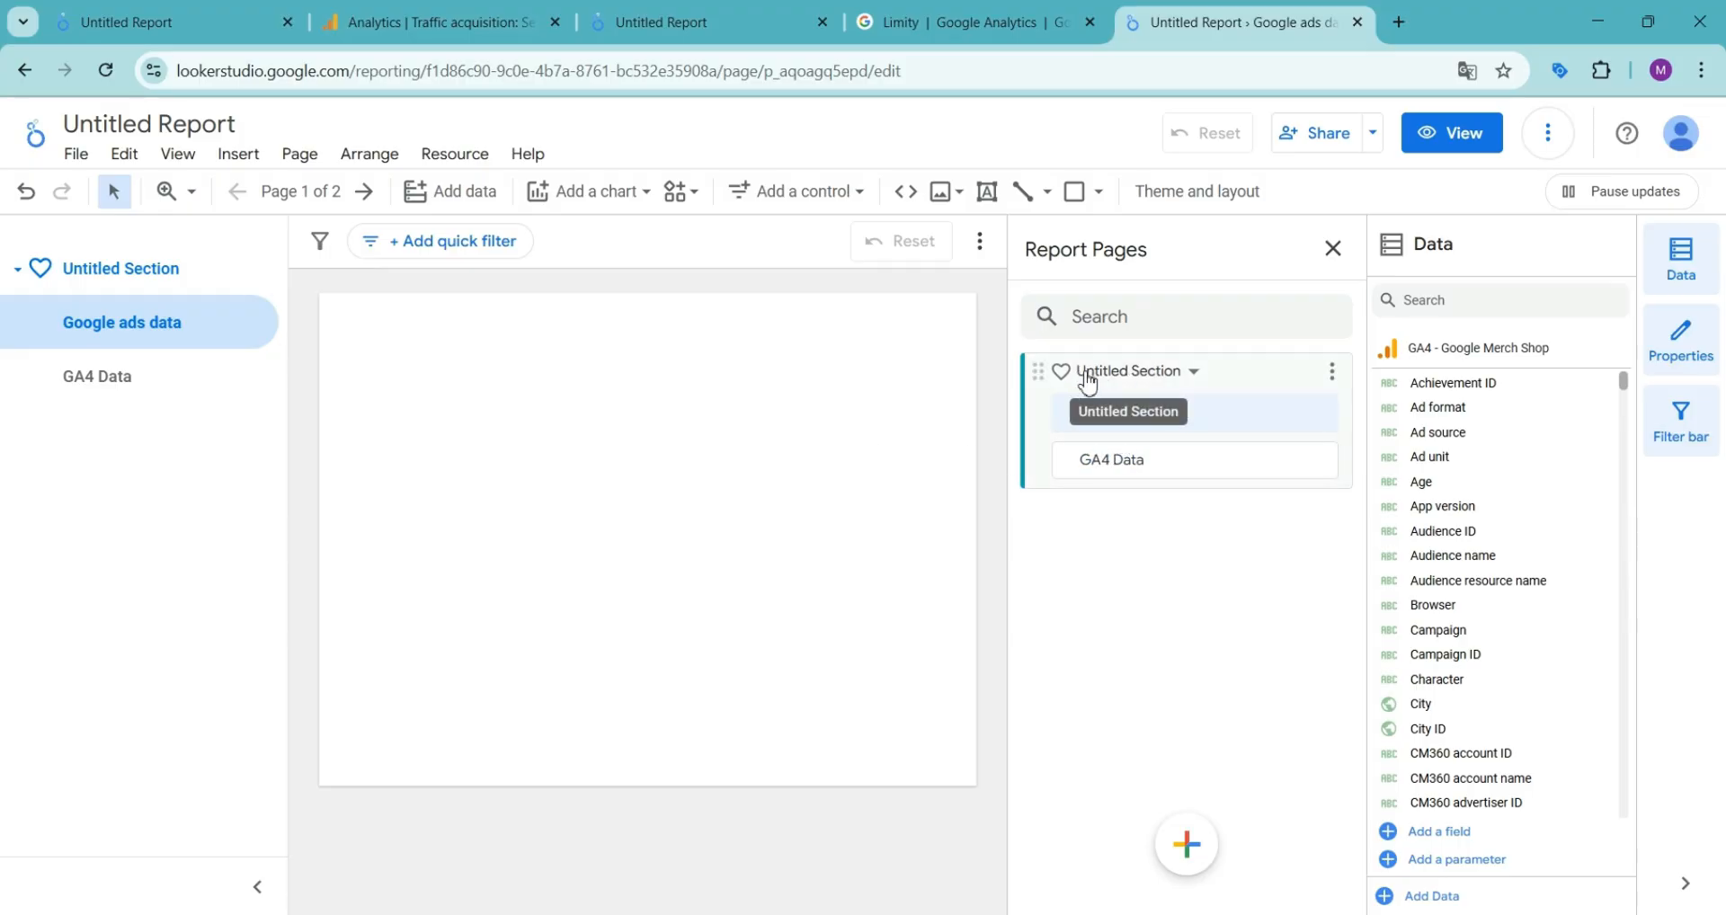
Add a page named New Page beneath the untitled section and insert a divider below it.
left_click(1195, 850)
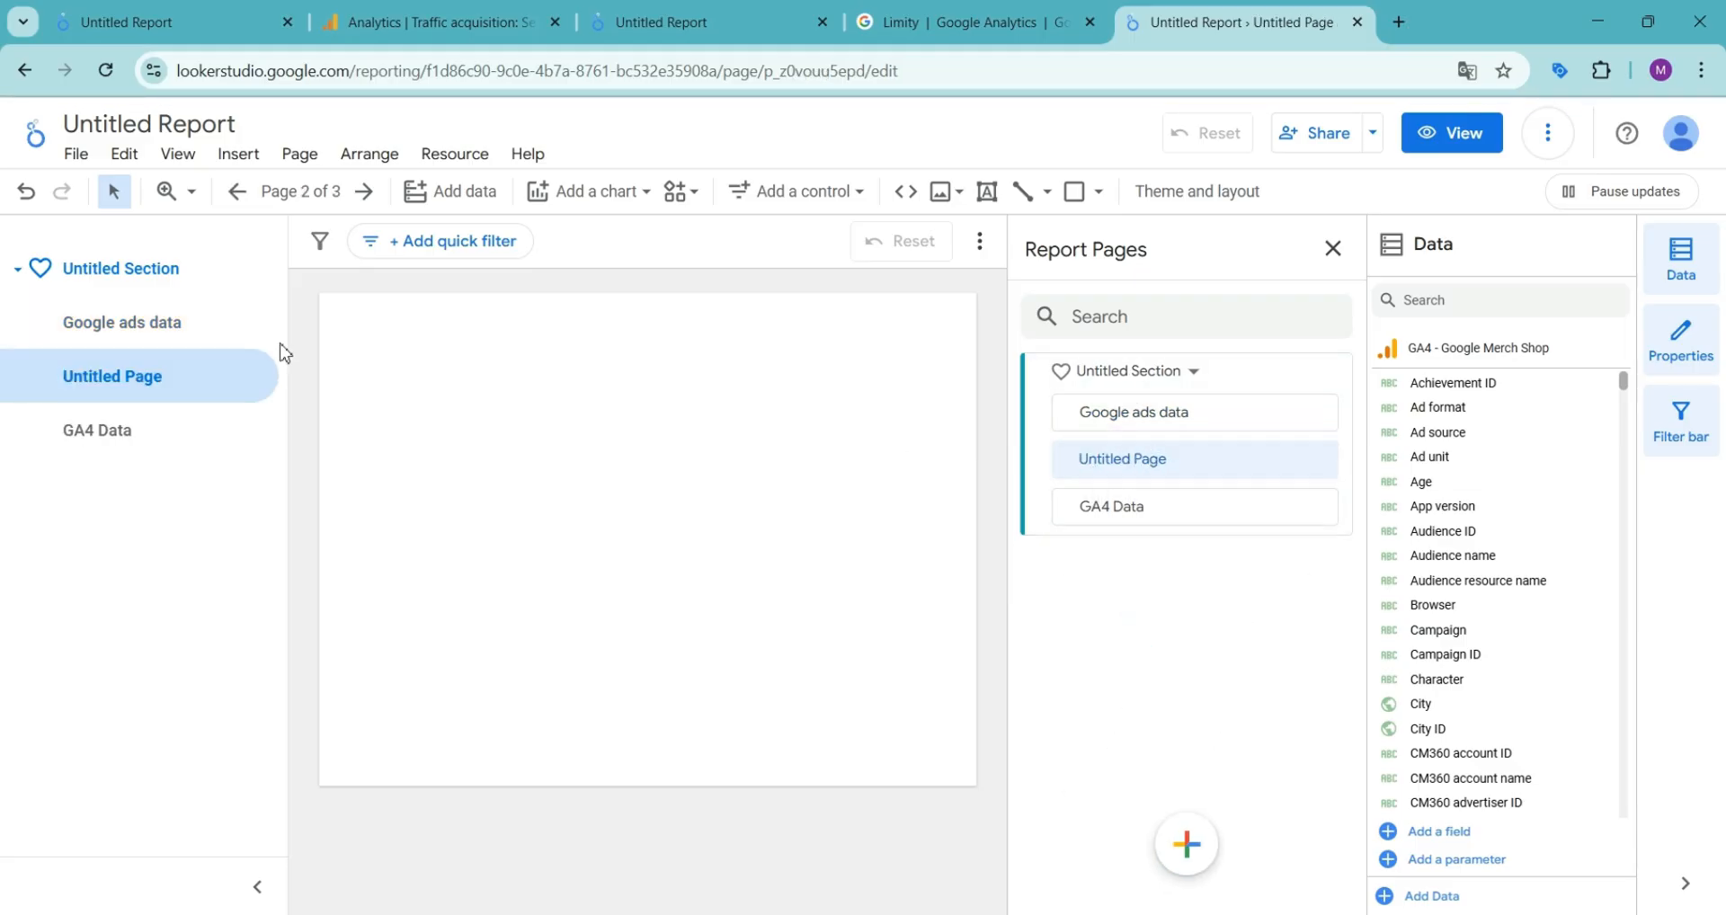
left_click(225, 285)
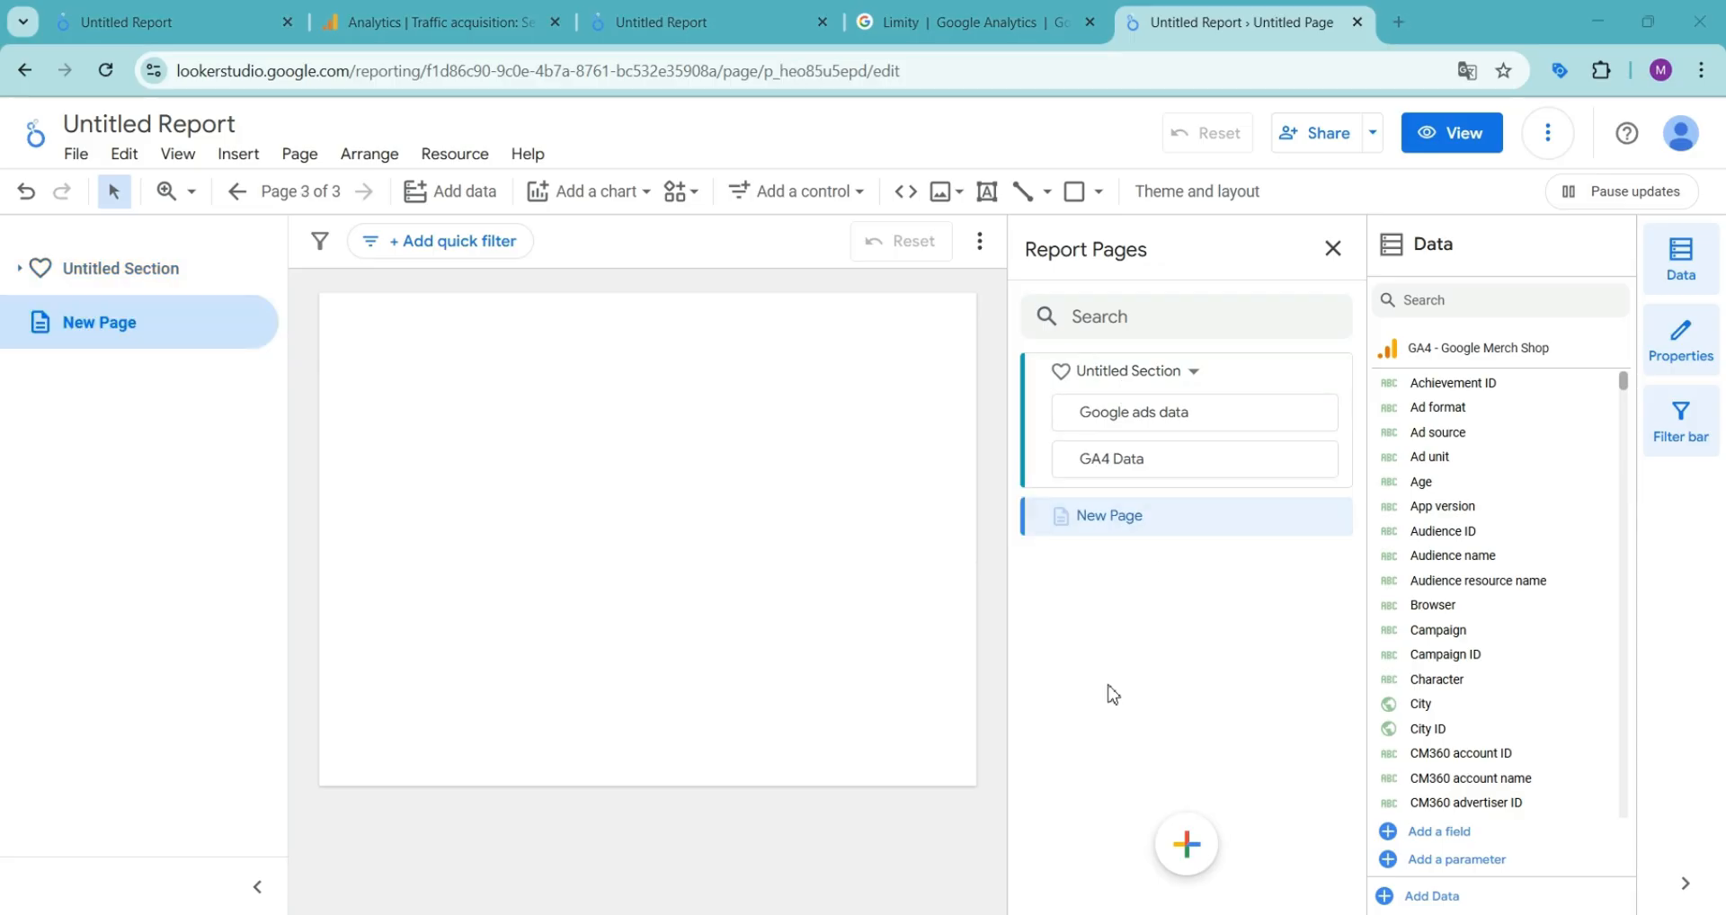
mouse_move(1185, 842)
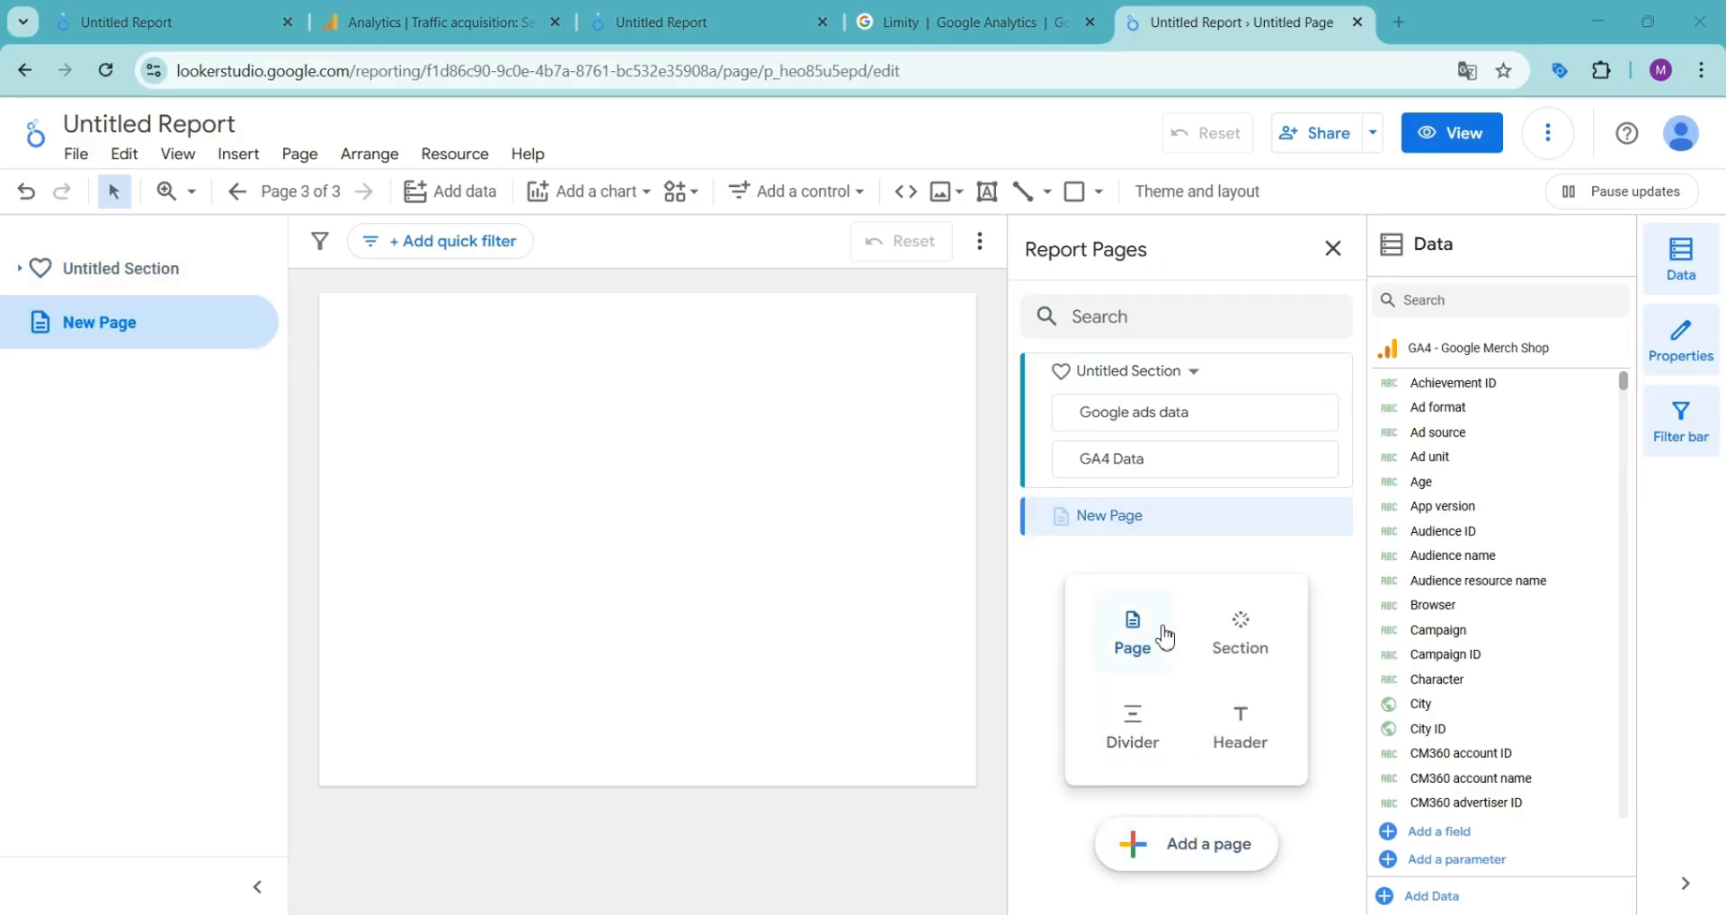
left_click(1135, 727)
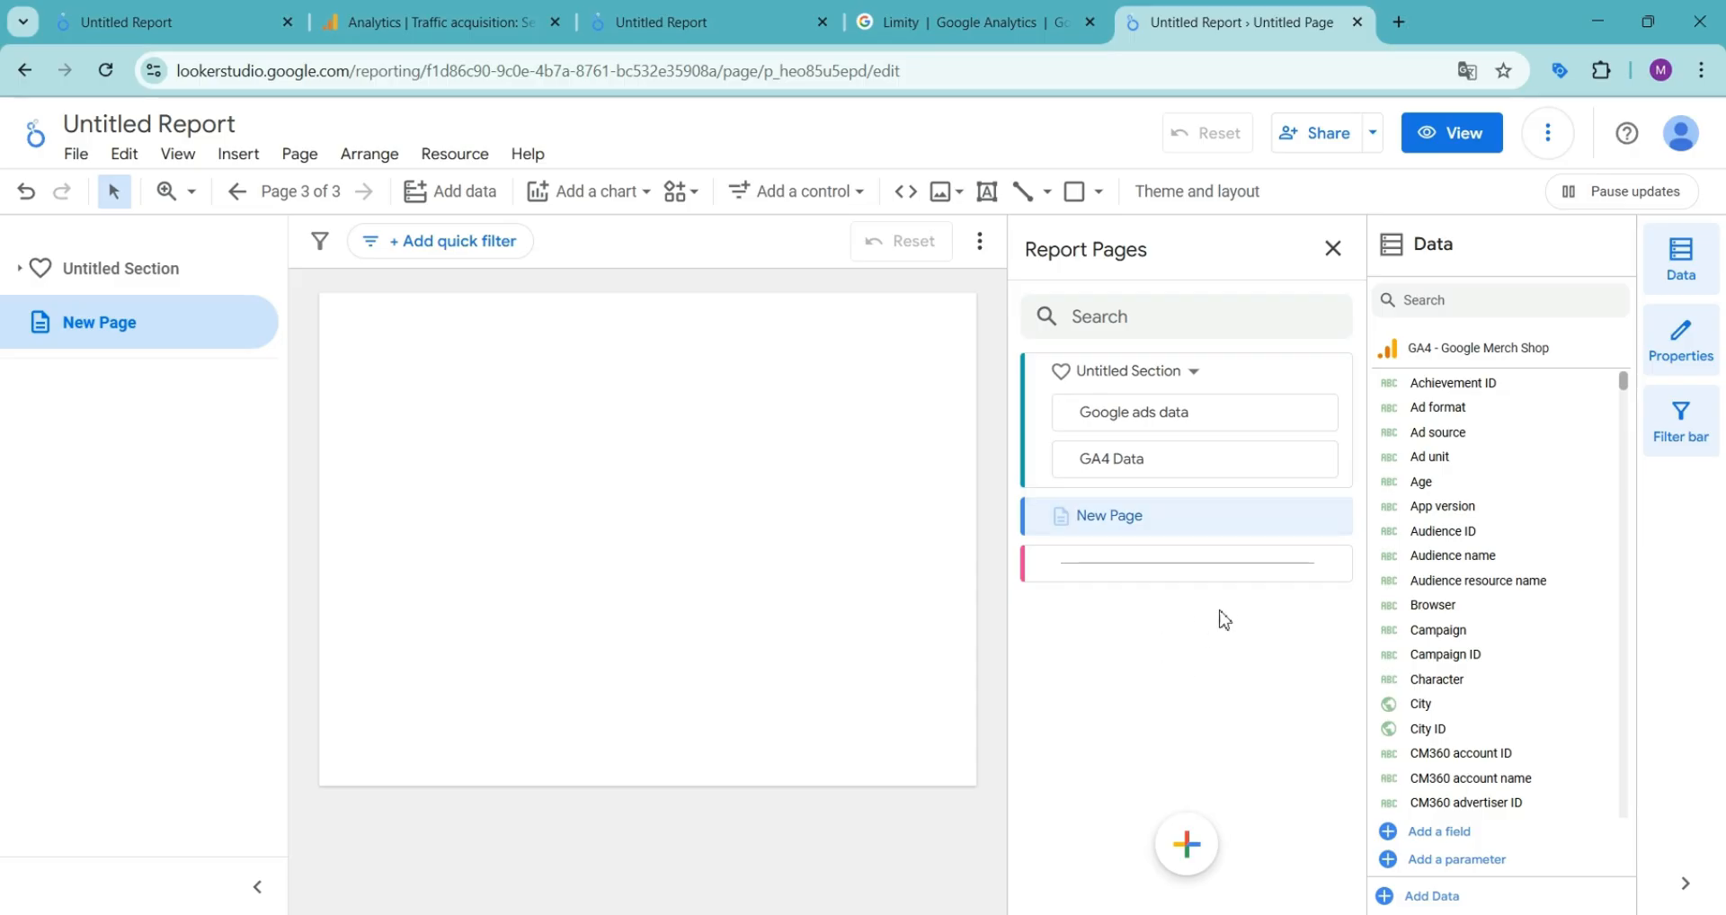
Add a header to the report's page list.
mouse_move(1187, 845)
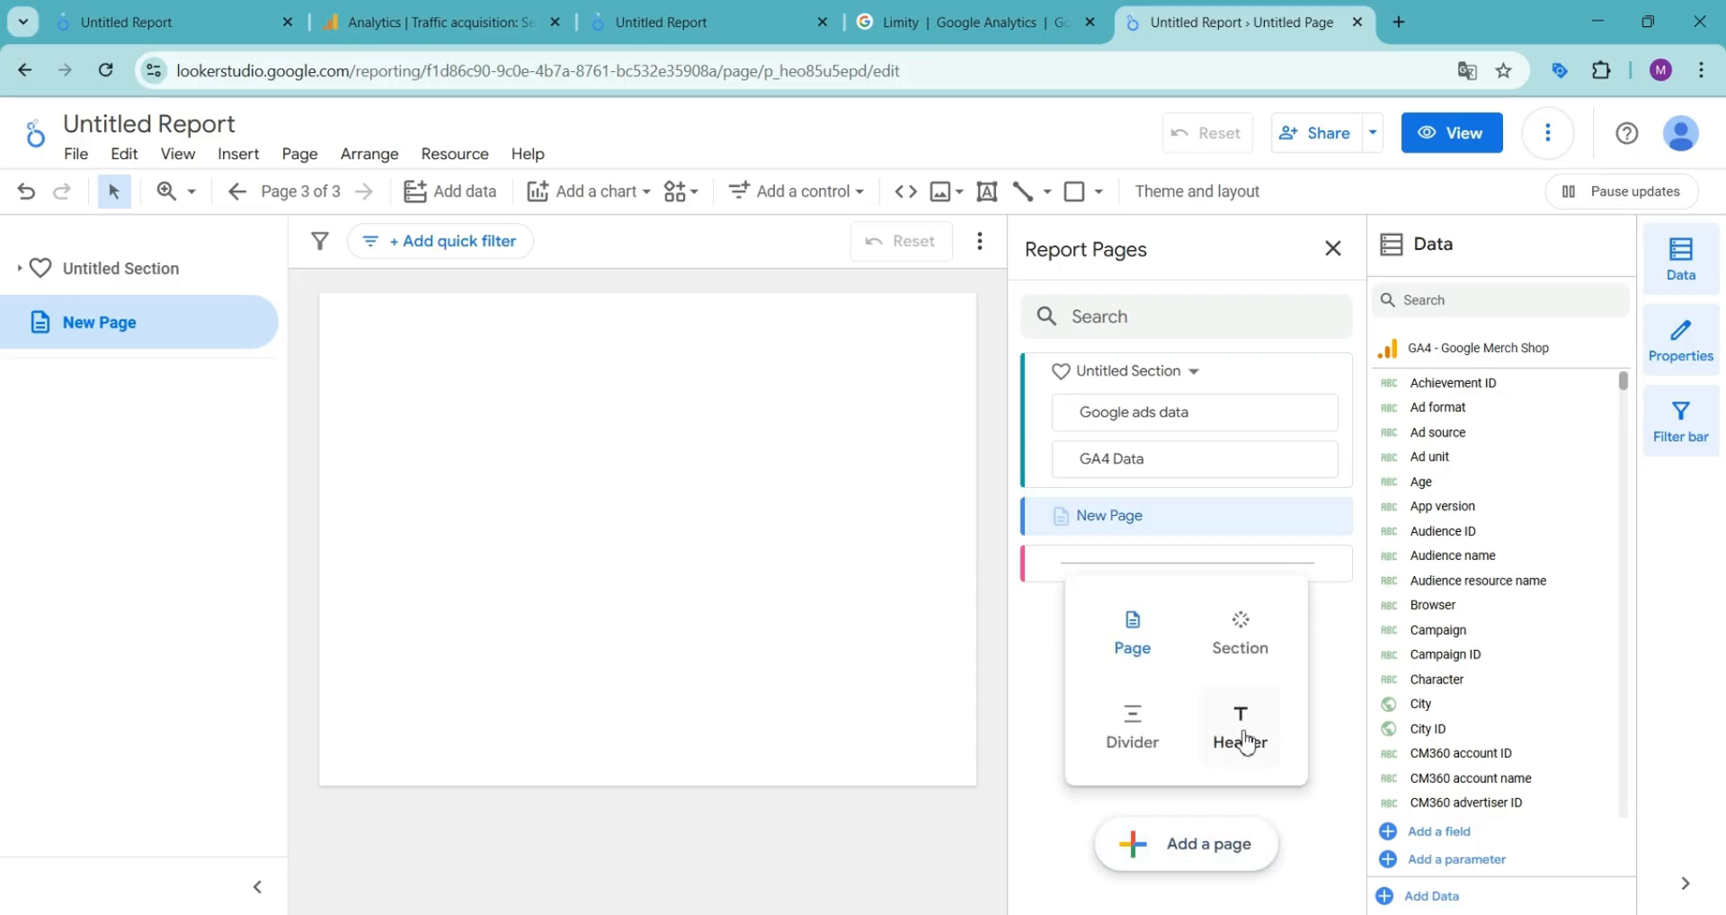
left_click(1246, 742)
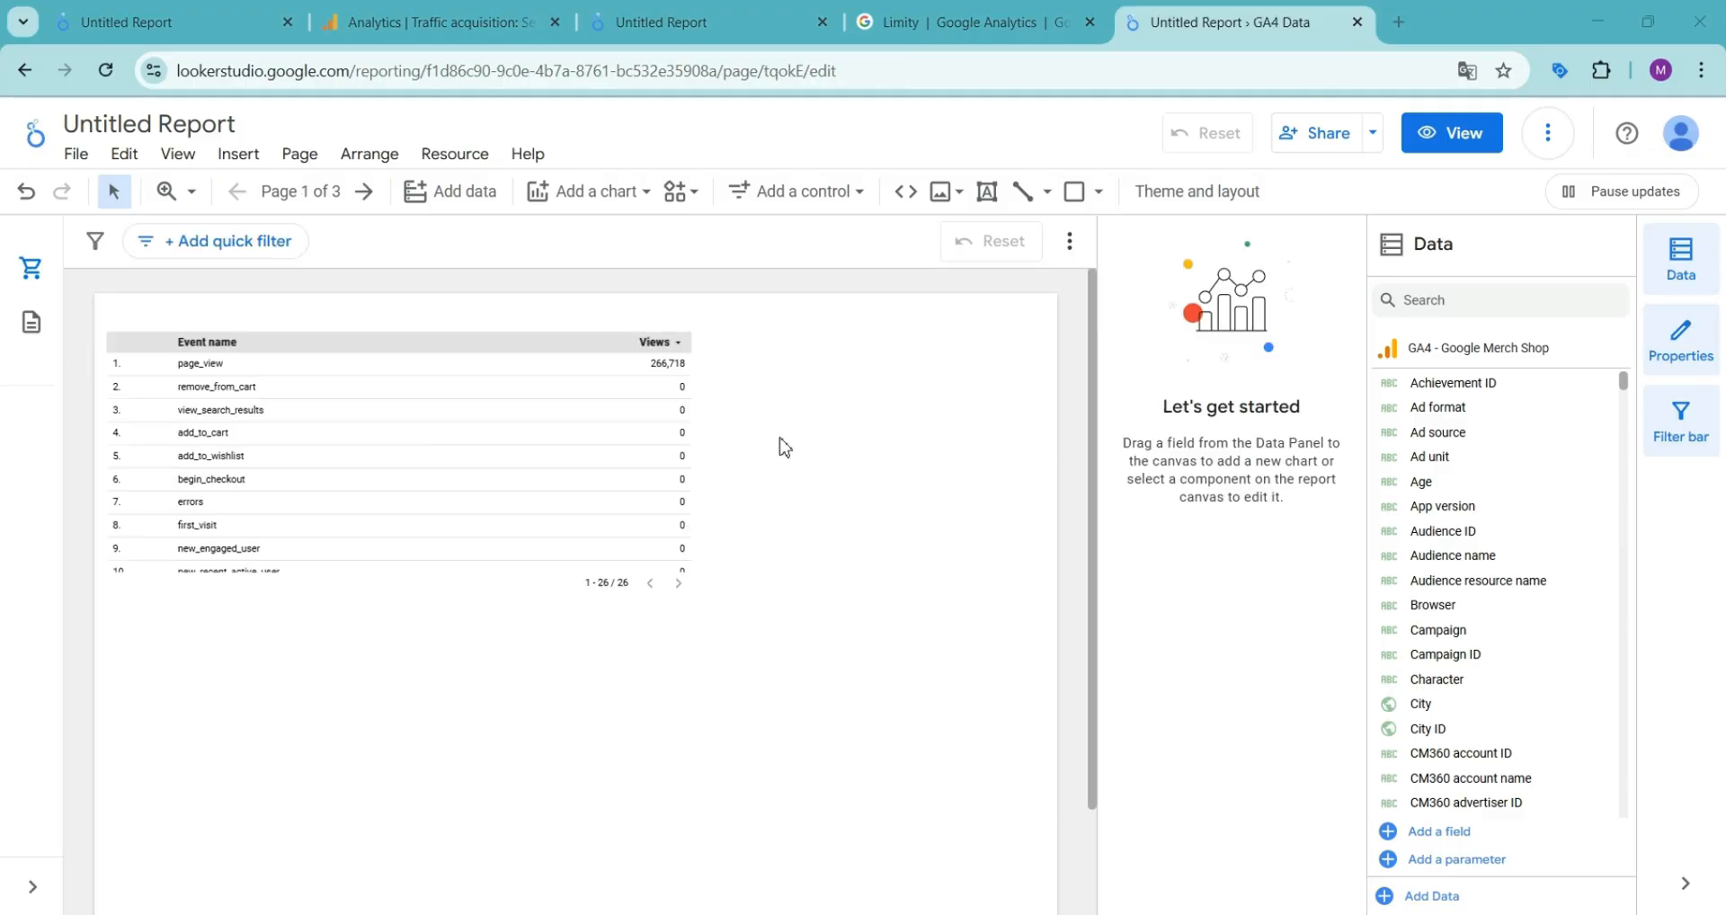
Open the style settings of the GA4 Data page and set its canvas height to 2000 px.
right_click(775, 436)
mouse_move(813, 474)
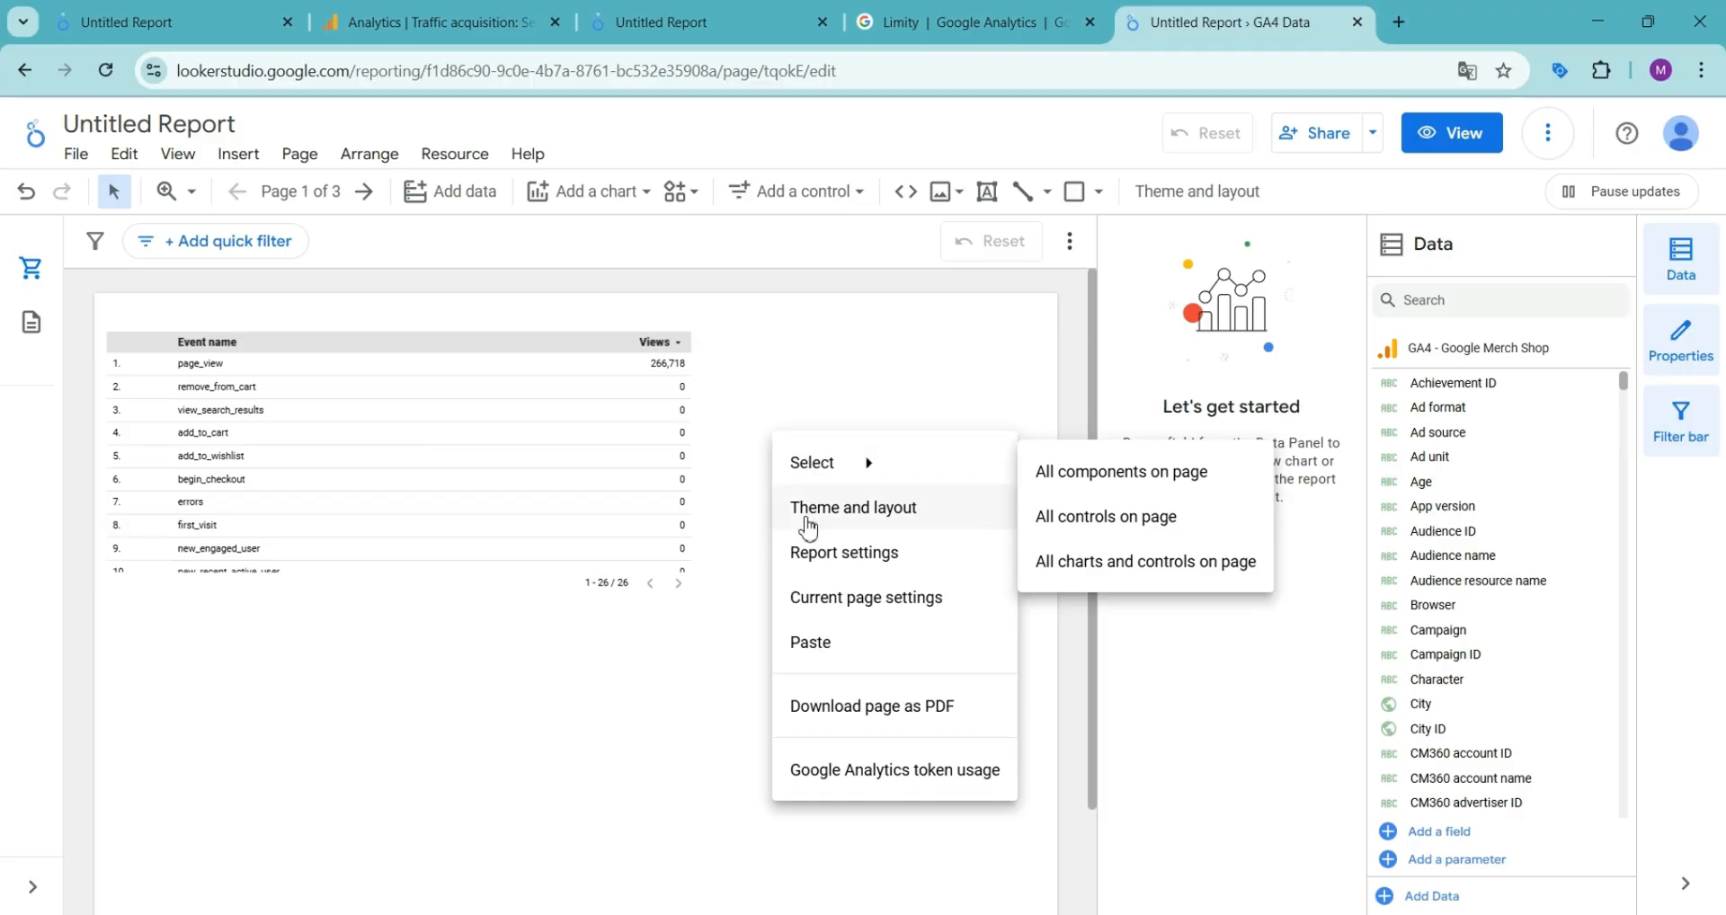
left_click(819, 615)
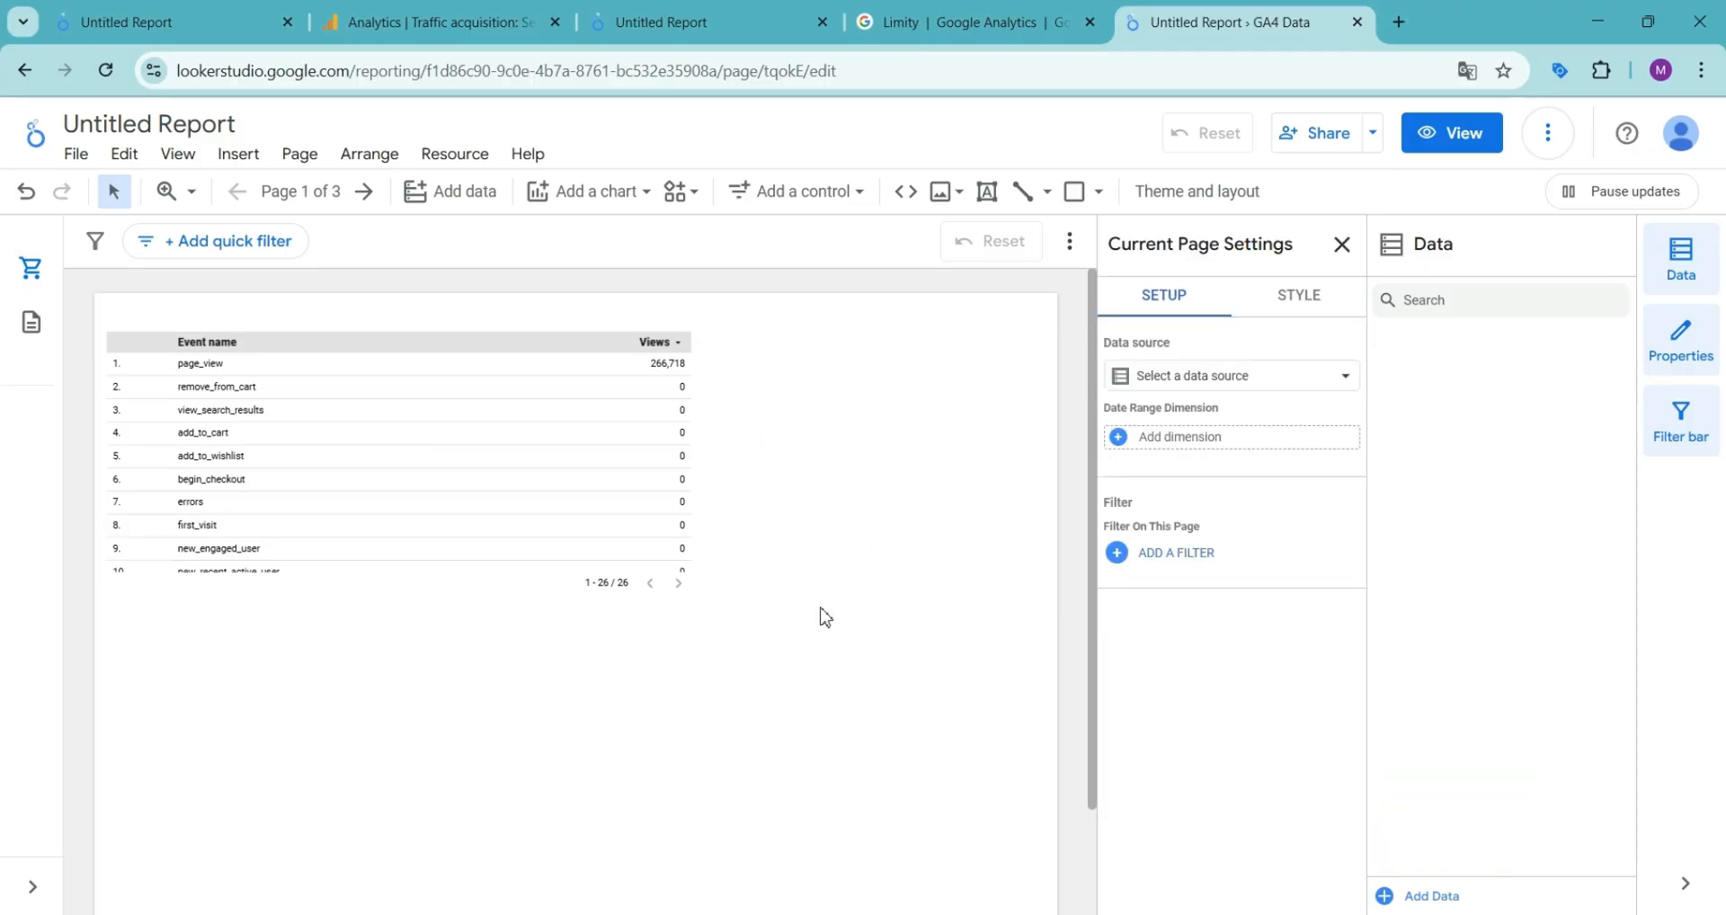
left_click(1299, 302)
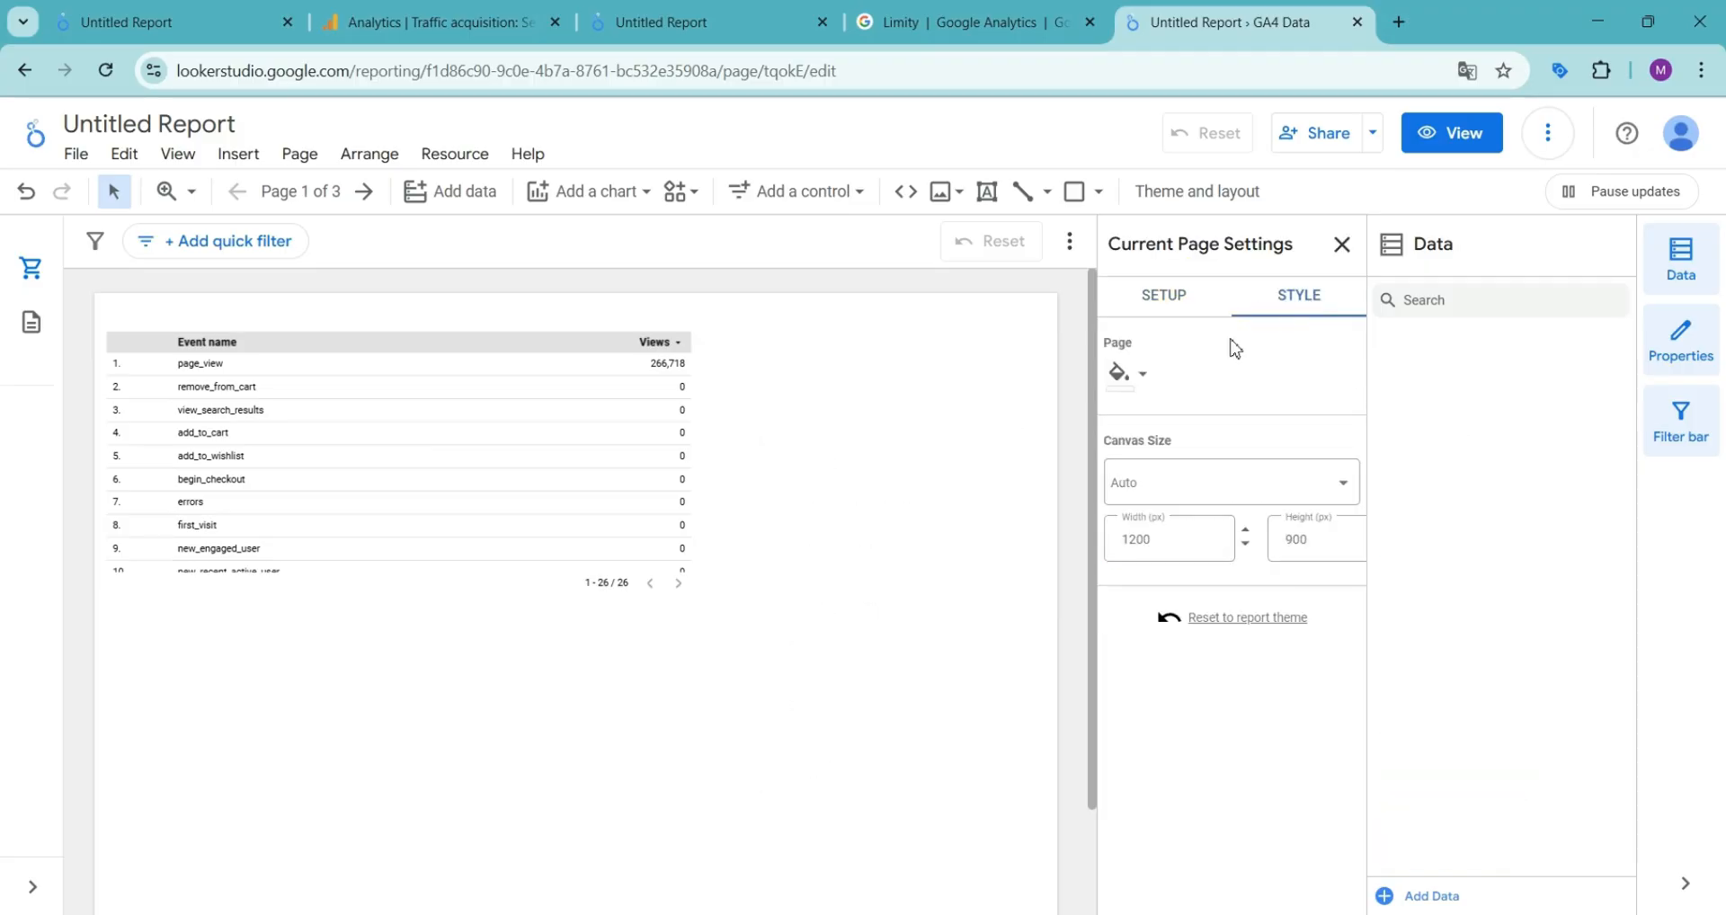
left_click(1163, 543)
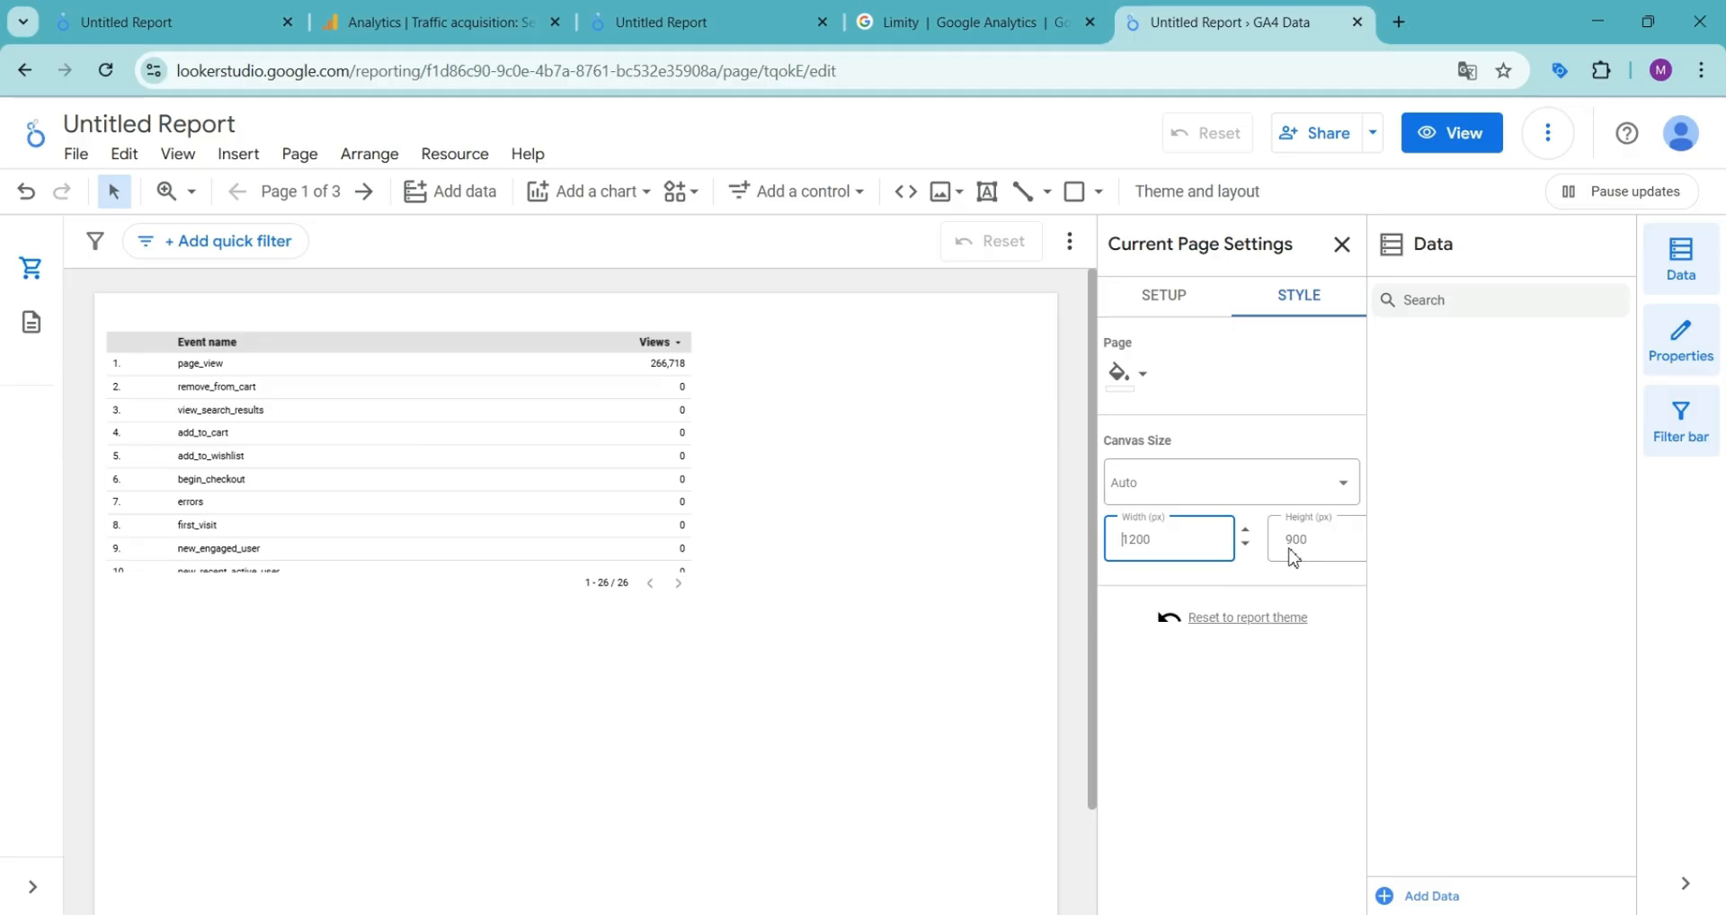
left_click(1295, 547)
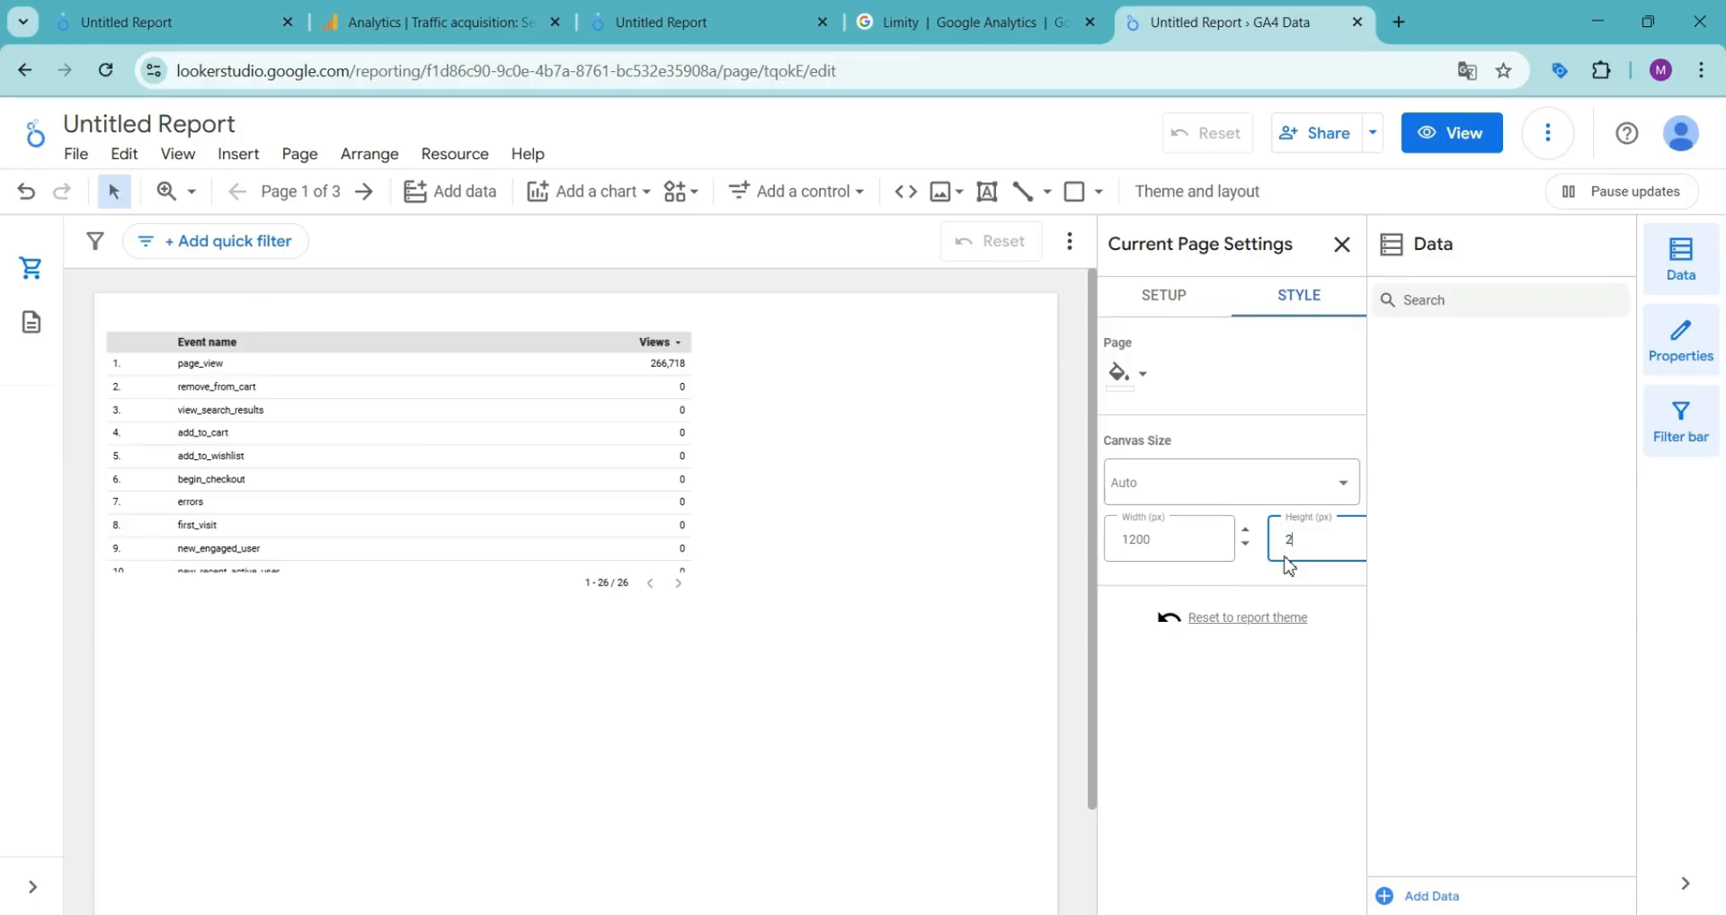
type("2000")
key("Return")
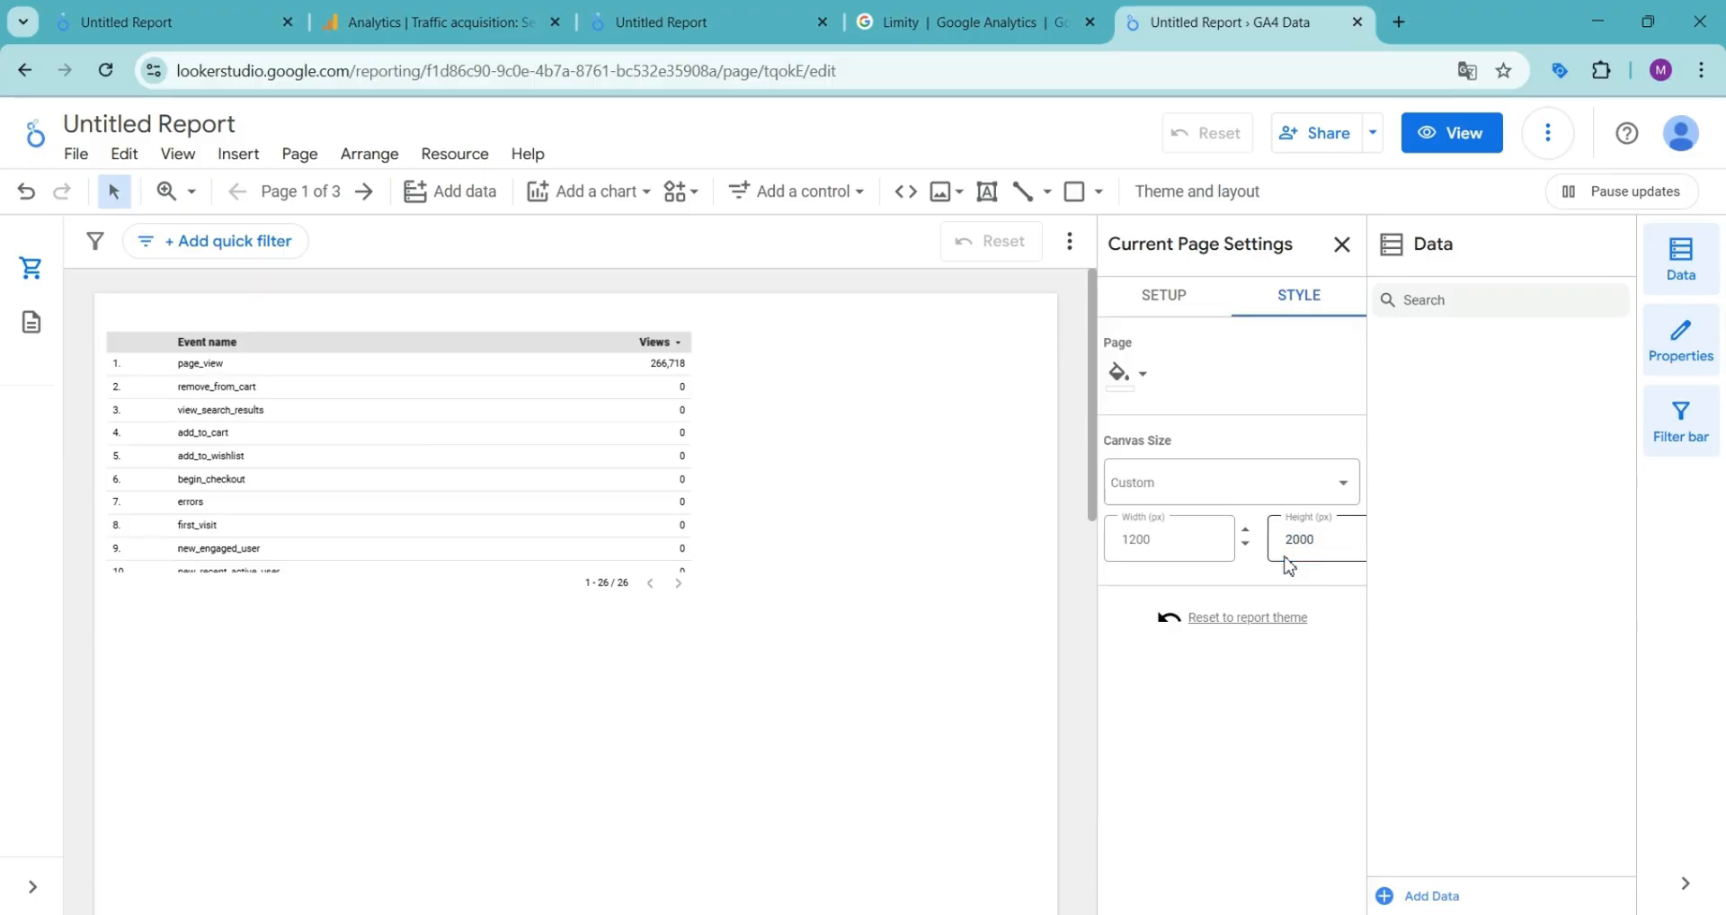
scroll(917, 508, "down", 10)
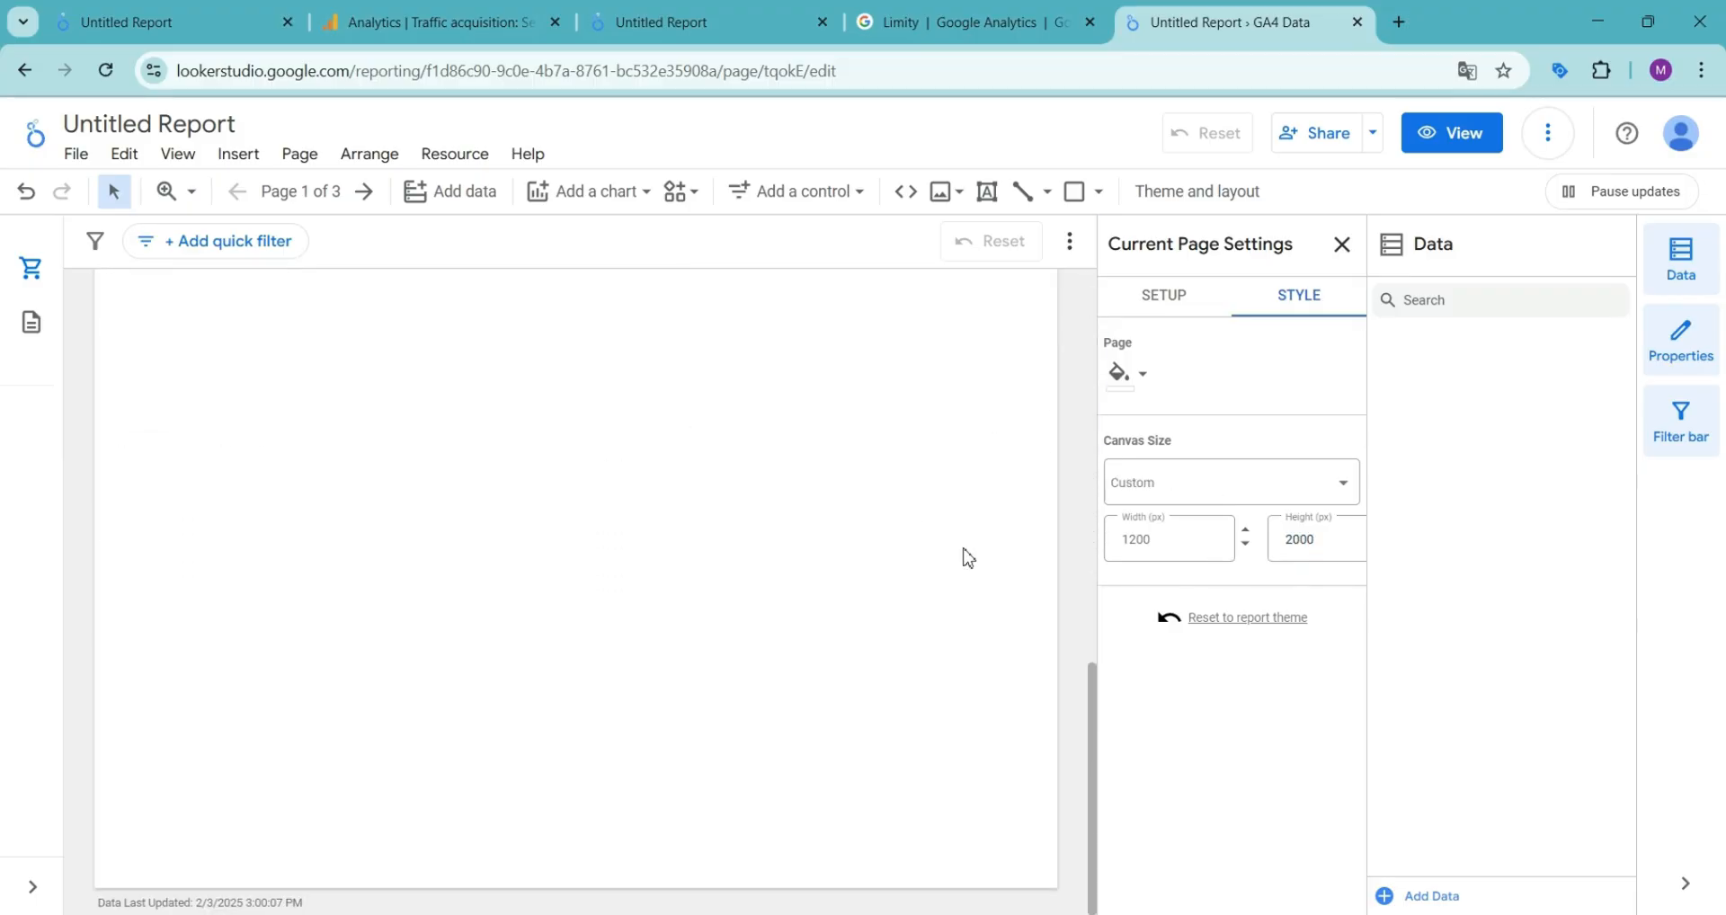
Set the canvas height of the GA4 Data page to 5000 px and check the extended canvas.
left_click(1329, 539)
double_click(1313, 550)
type("5")
key("Return")
scroll(887, 529, "down", 18)
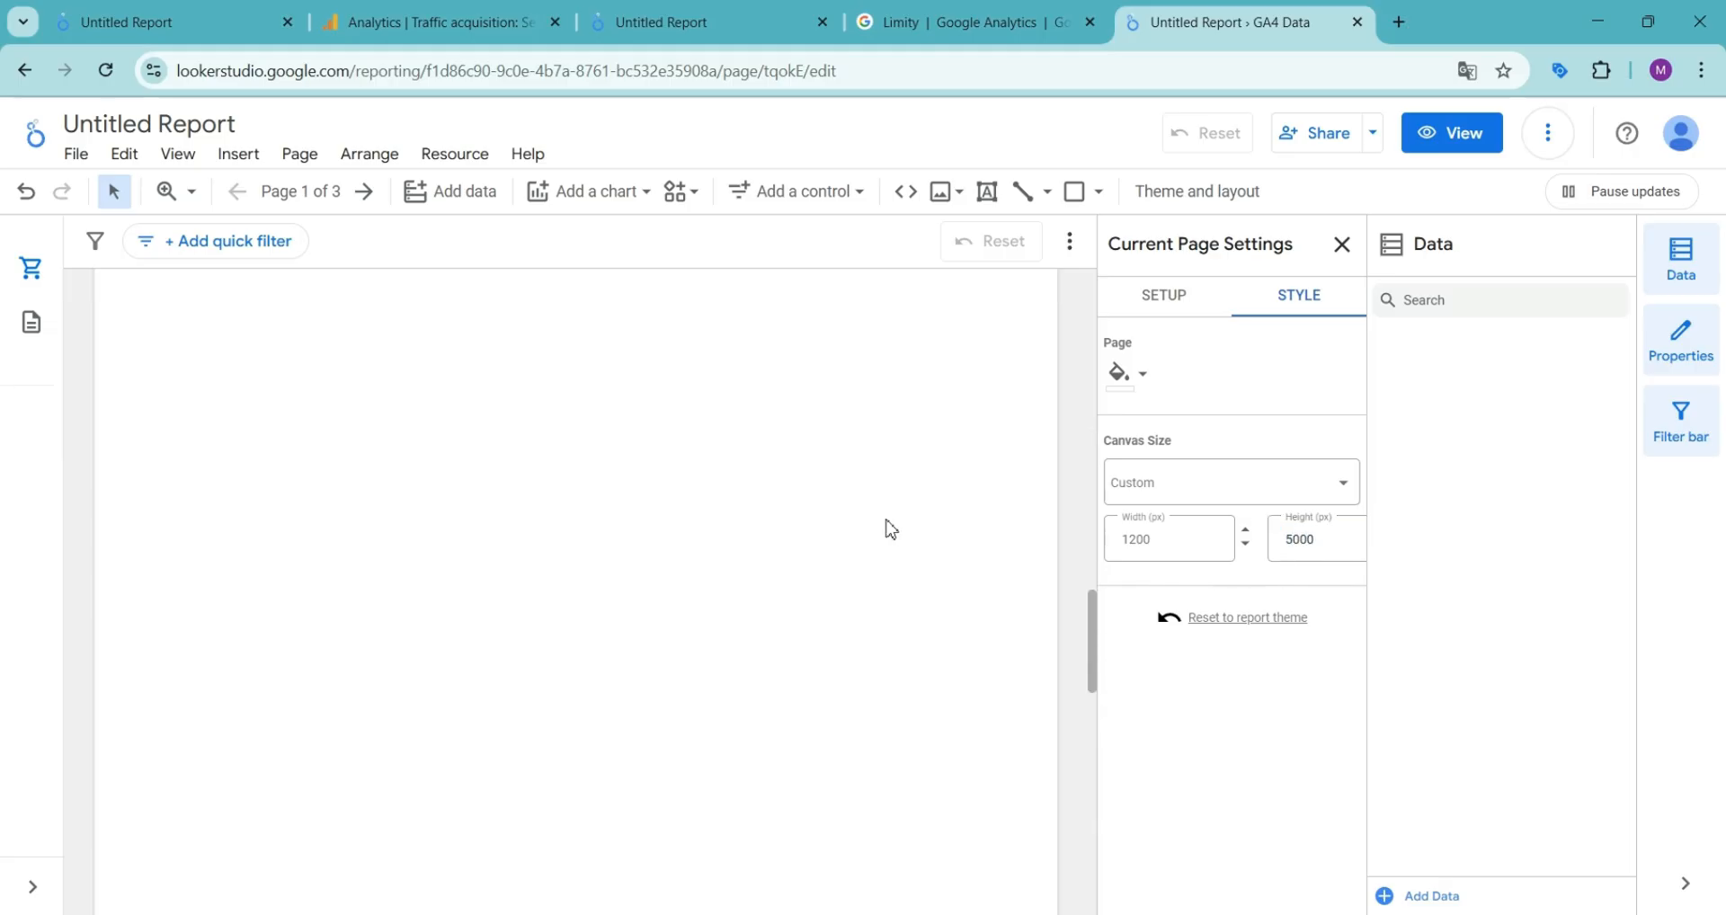
scroll(879, 578, "up", 18)
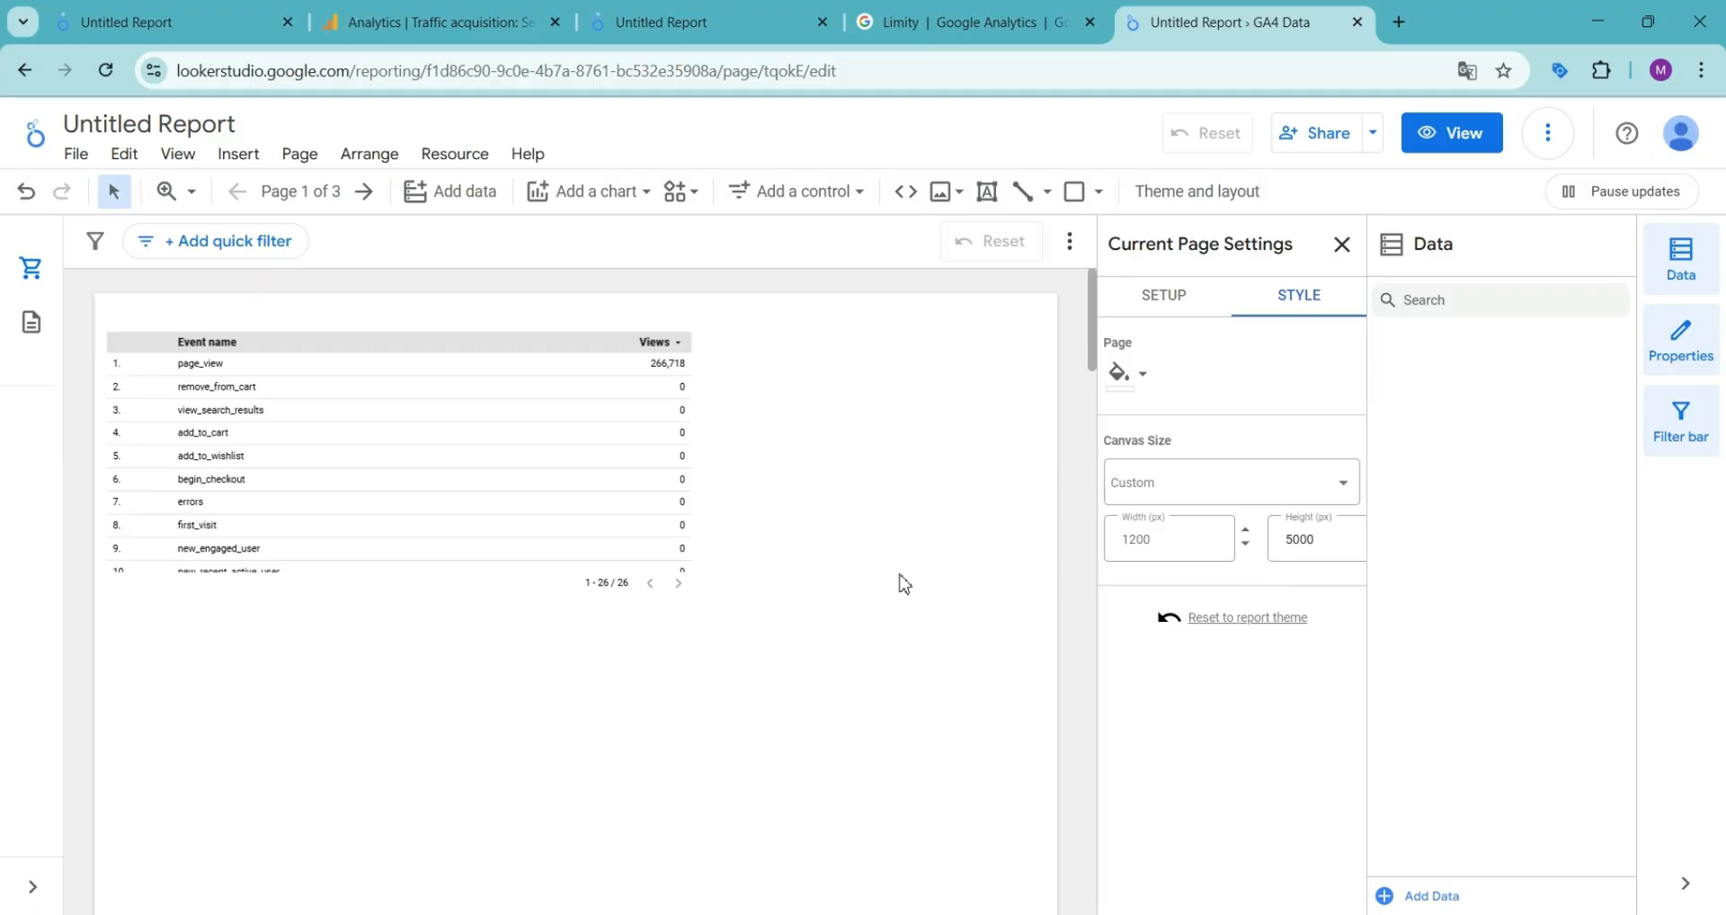
scroll(899, 575, "down", 5)
scroll(670, 543, "down", 9)
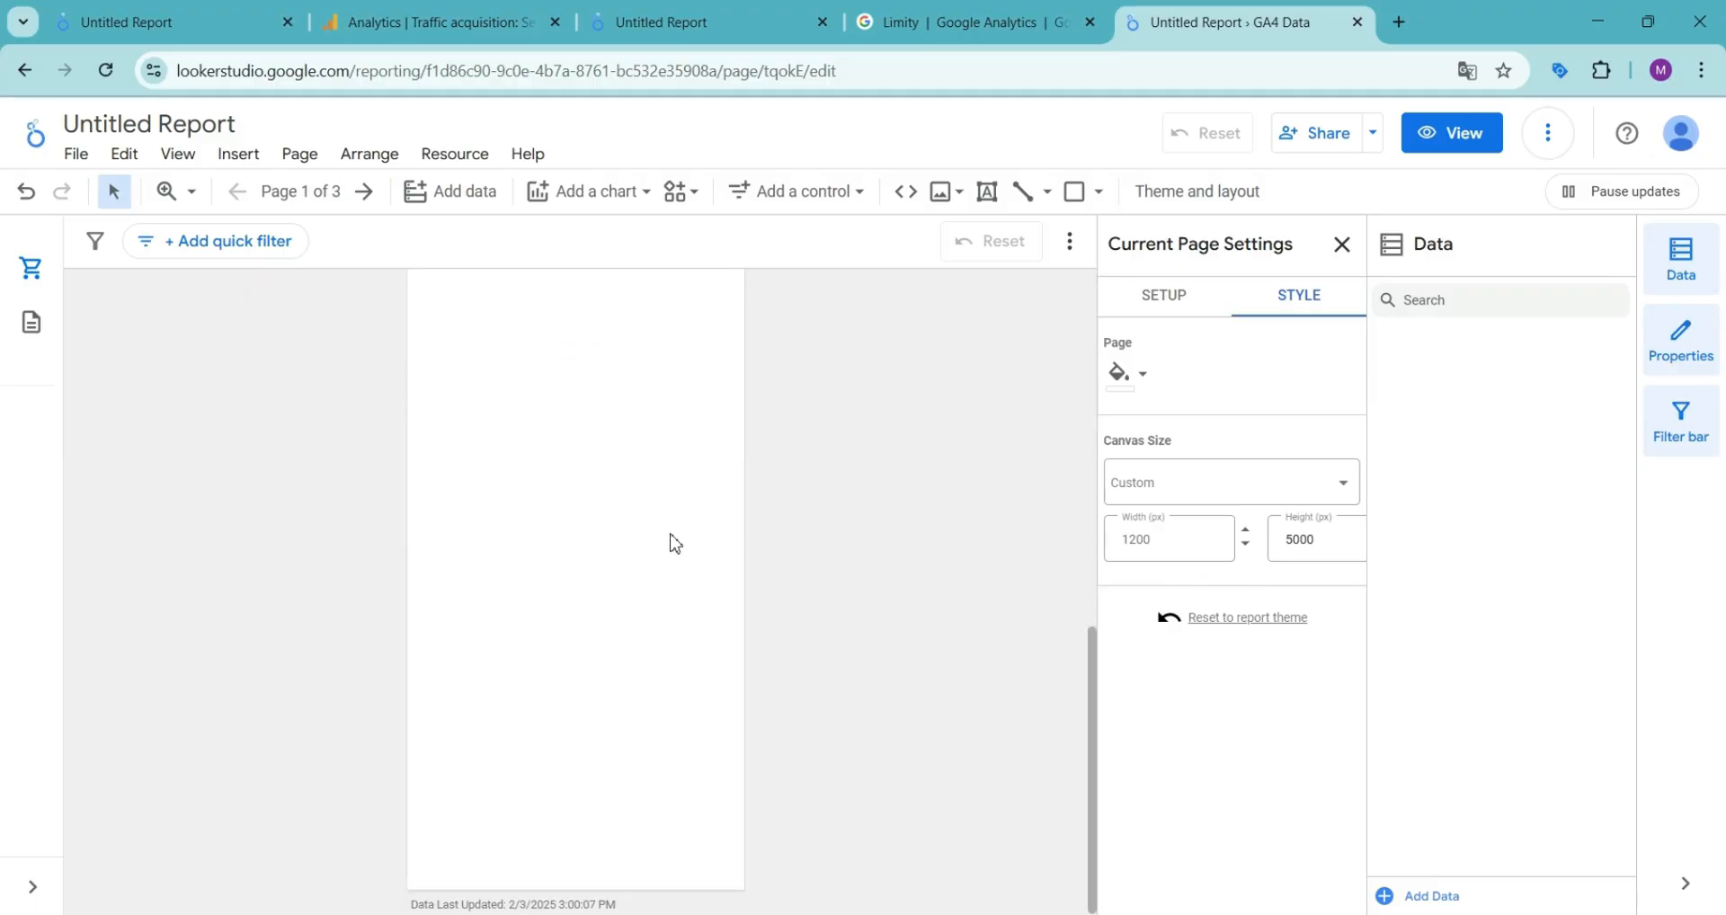
scroll(671, 543, "up", 9)
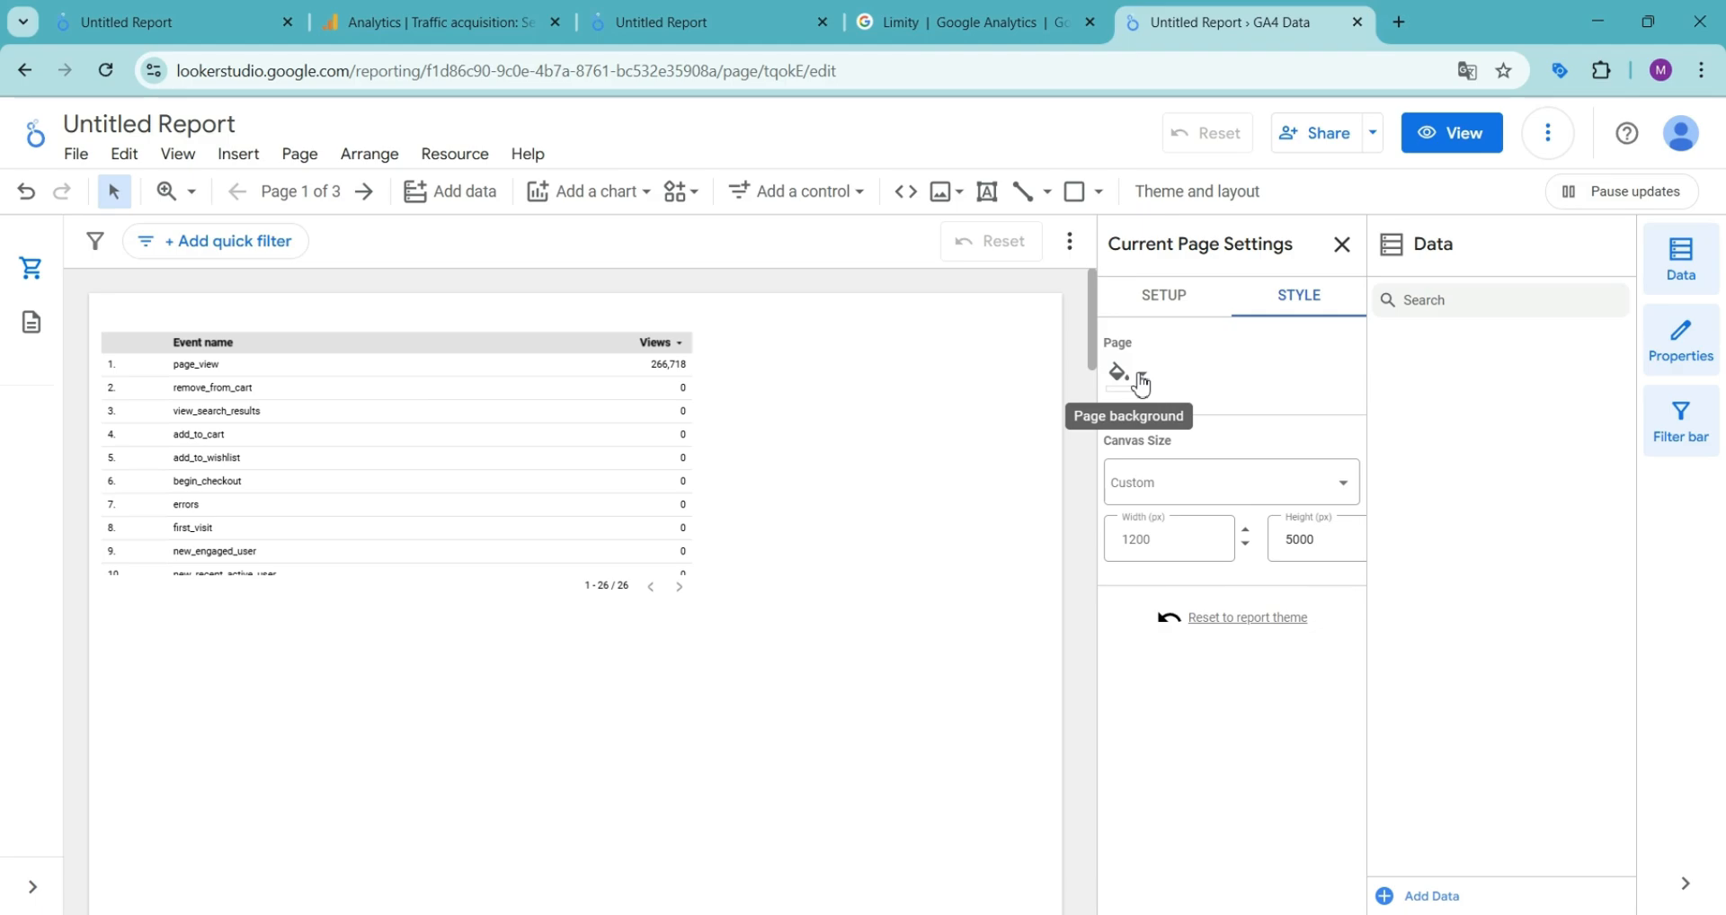
Fill the background of the GA4 Data page with dark green.
left_click(1143, 377)
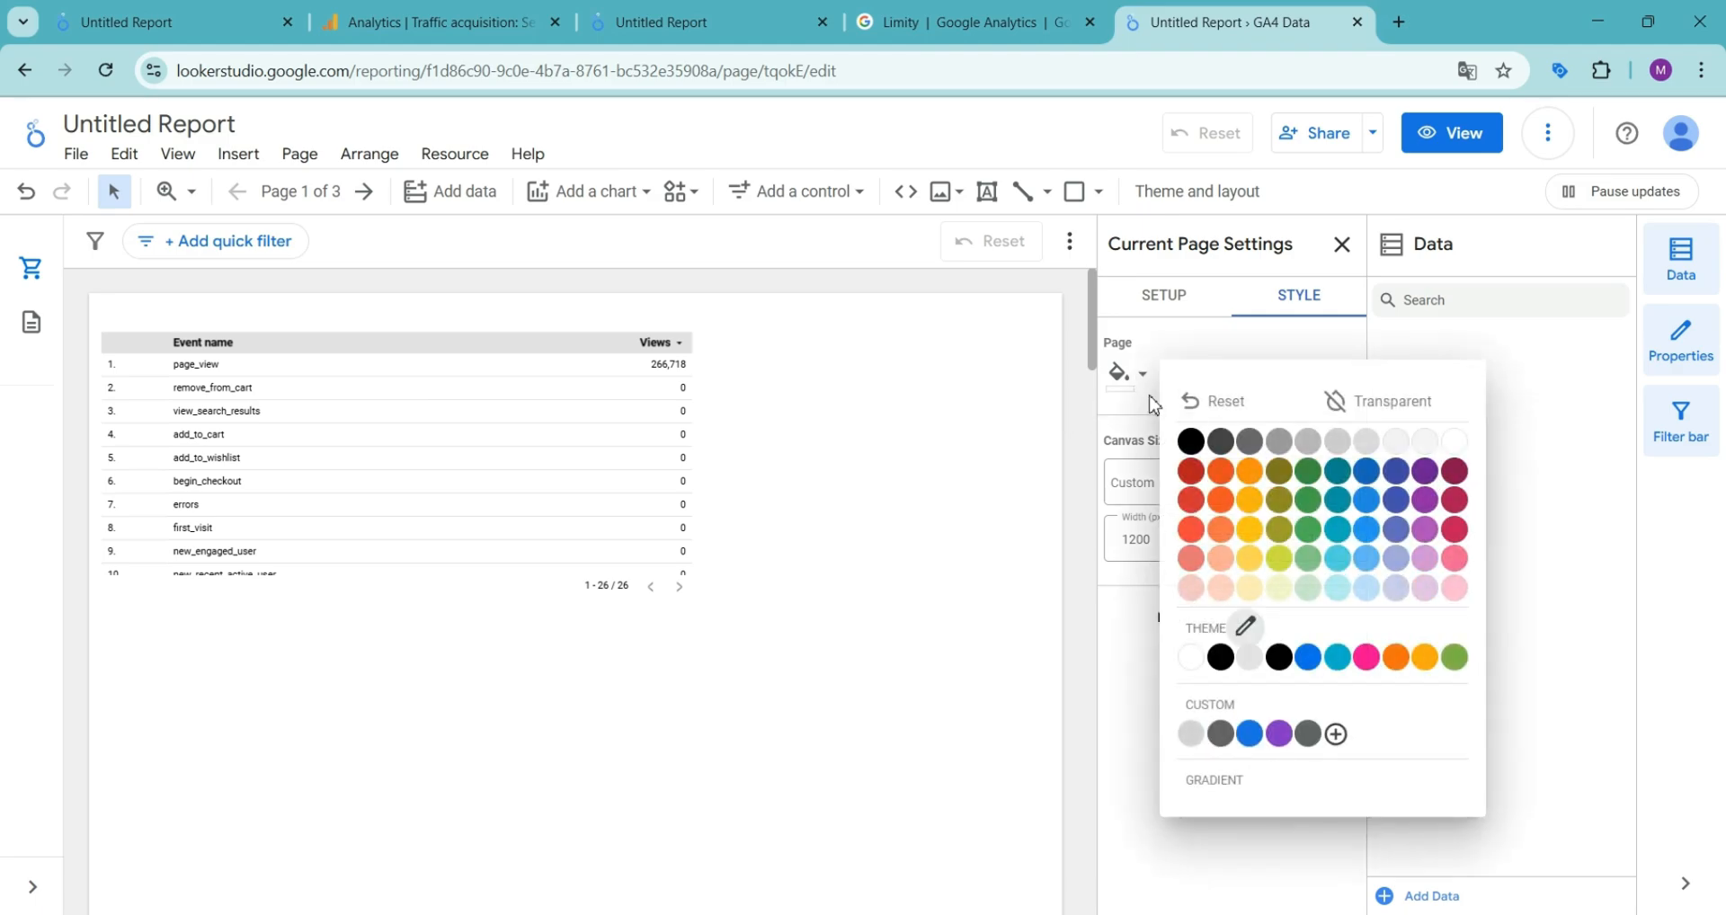
left_click(1308, 473)
Give the event table a dark grey background and move it closer to the middle of the page.
left_click(491, 439)
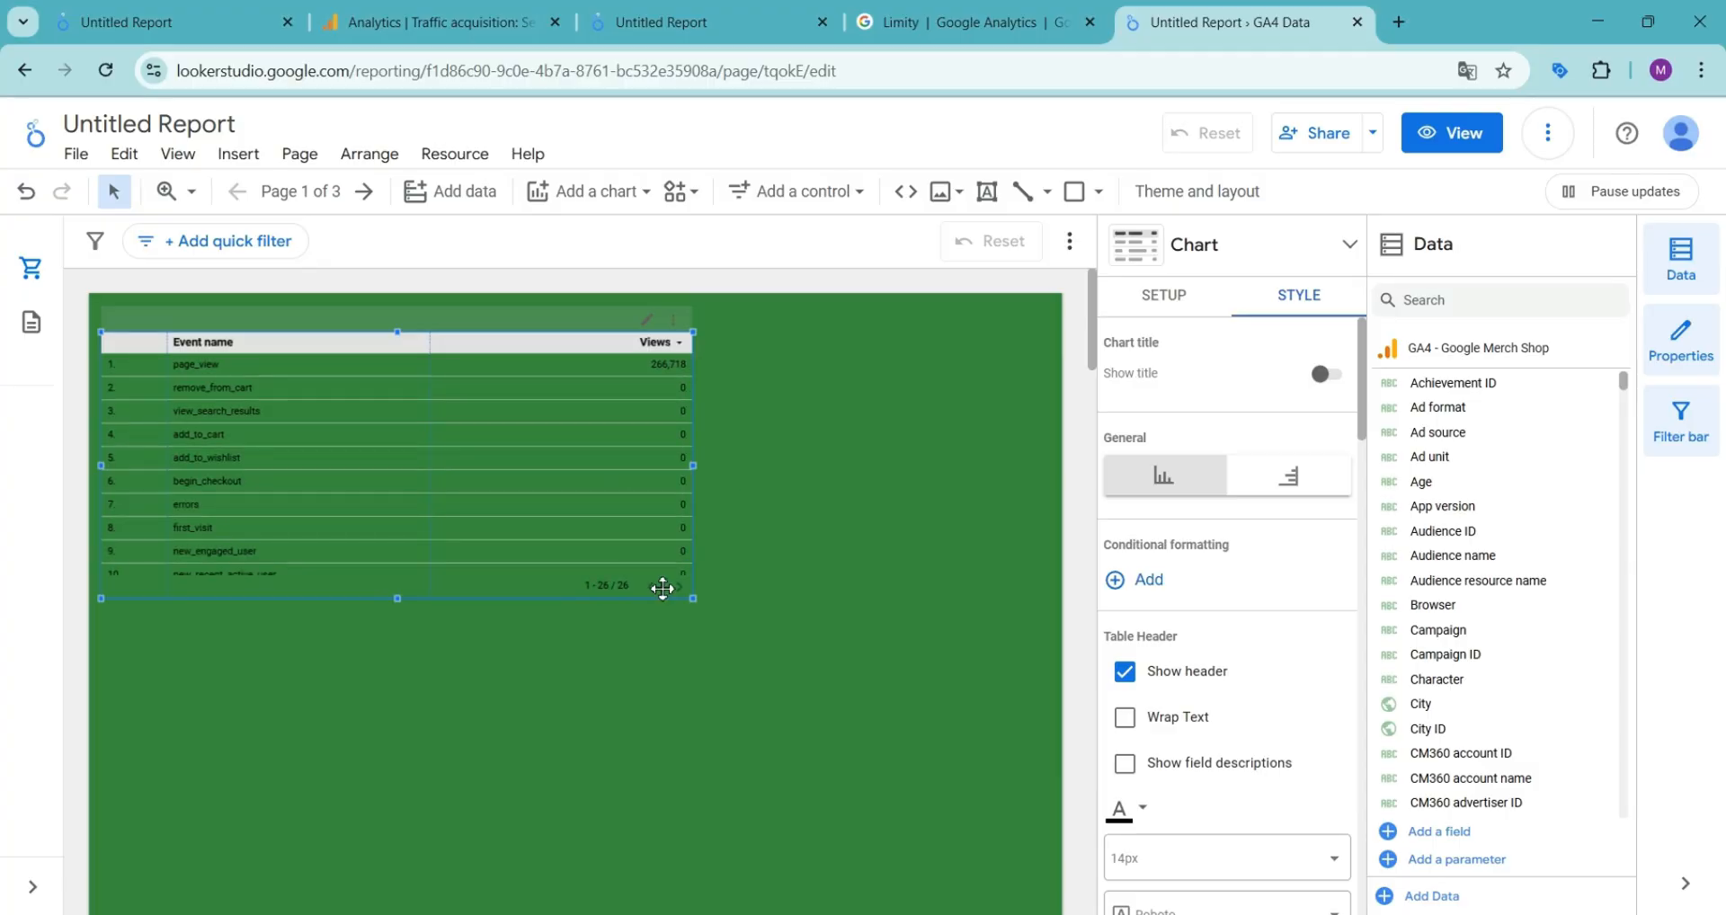
scroll(1248, 538, "down", 5)
scroll(1249, 538, "down", 8)
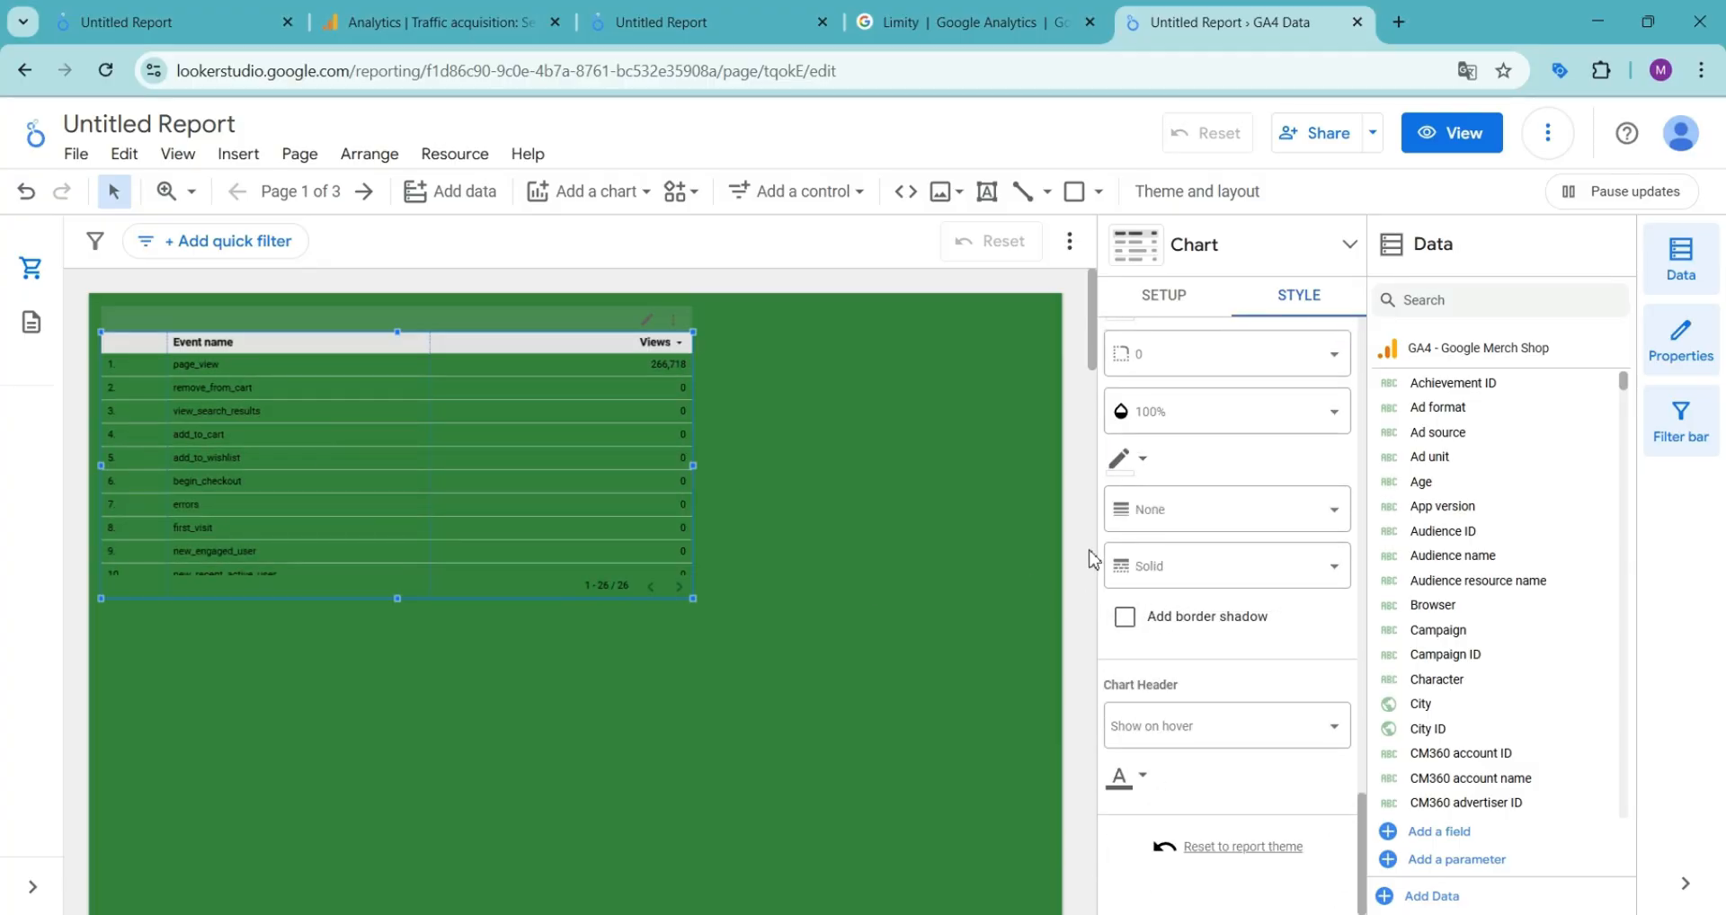
scroll(1190, 544, "up", 1)
left_click(1131, 415)
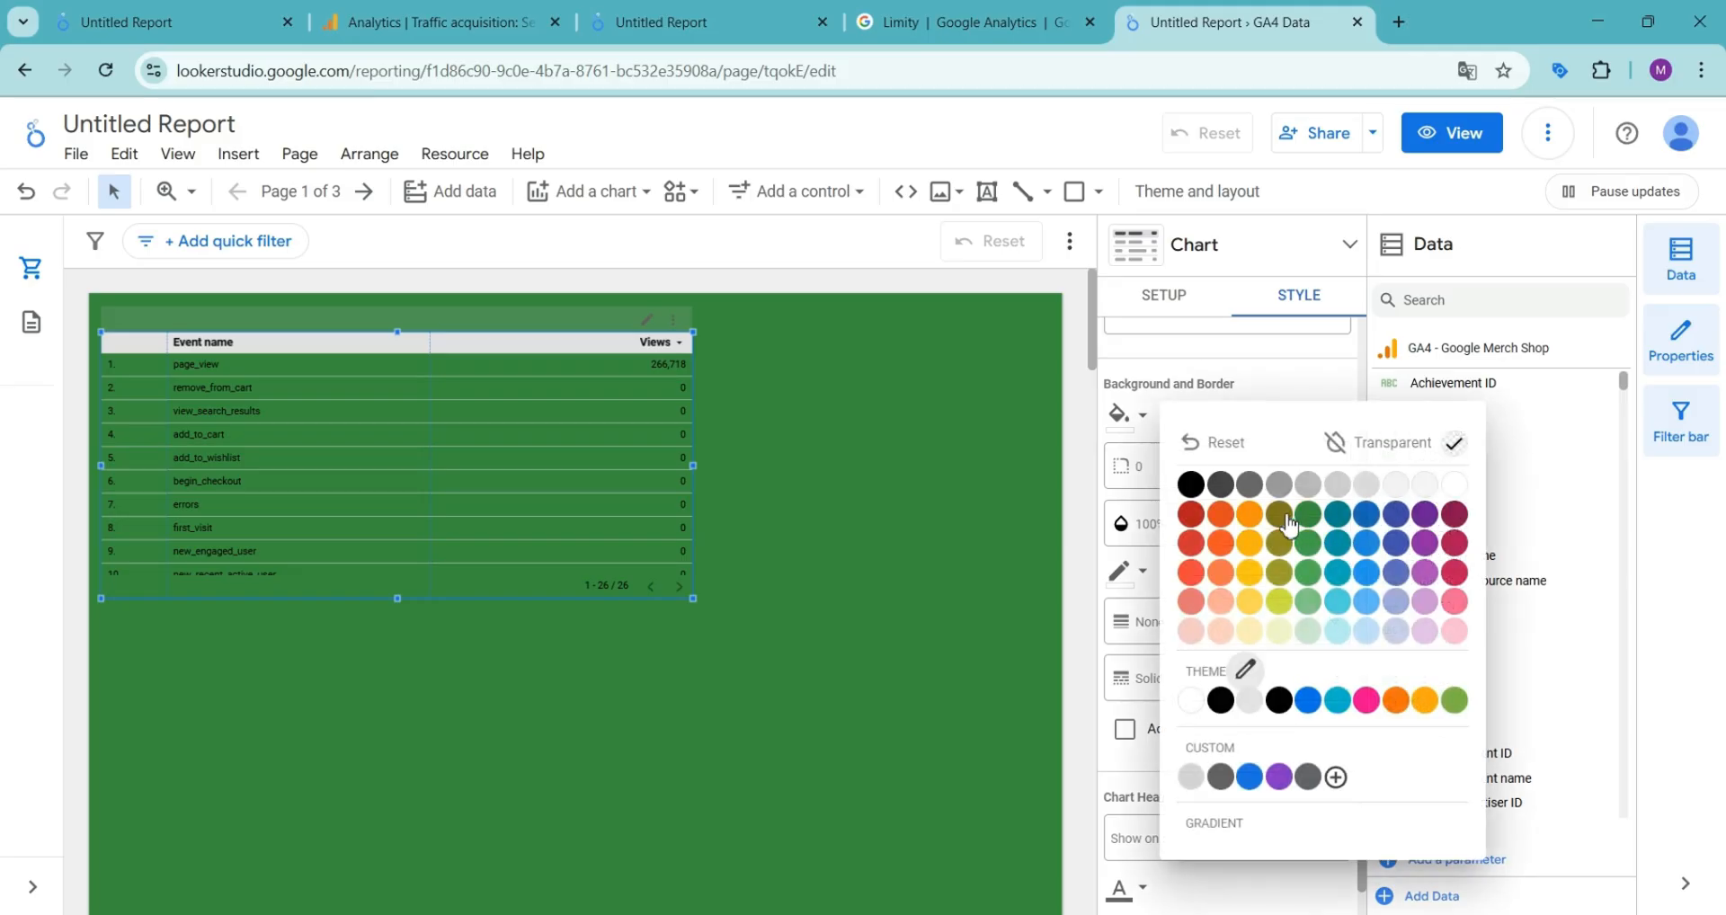
left_click(1221, 488)
left_click_drag(391, 474, 568, 511)
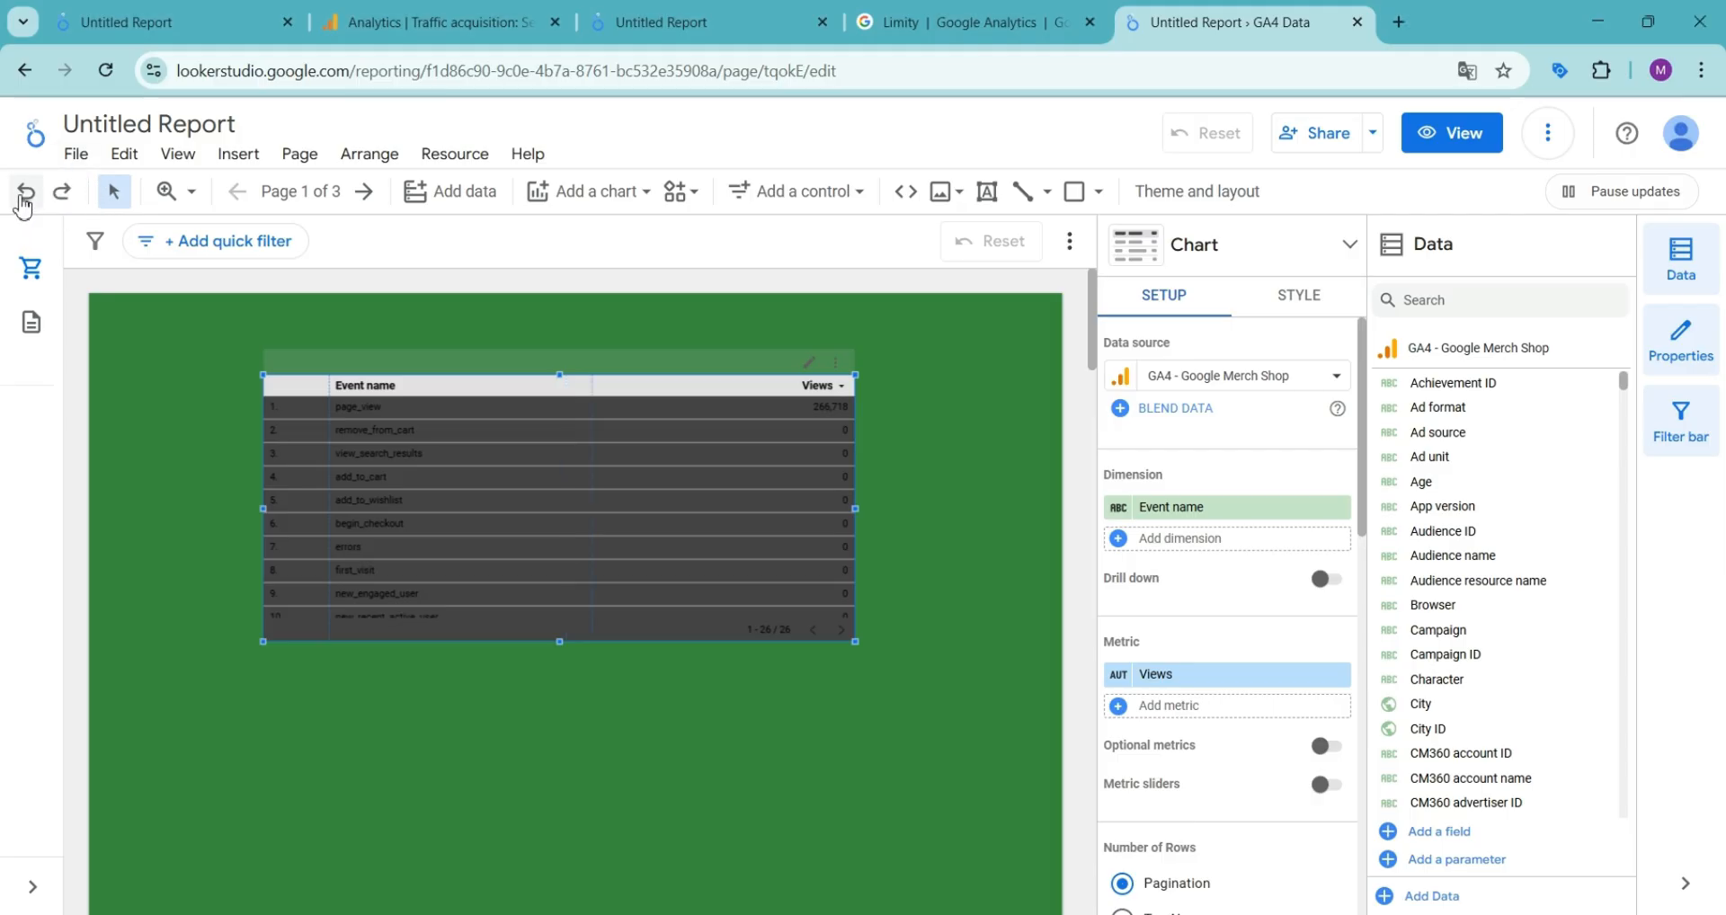
Undo the table move and the page and table background colours.
left_click(24, 193)
left_click(61, 191)
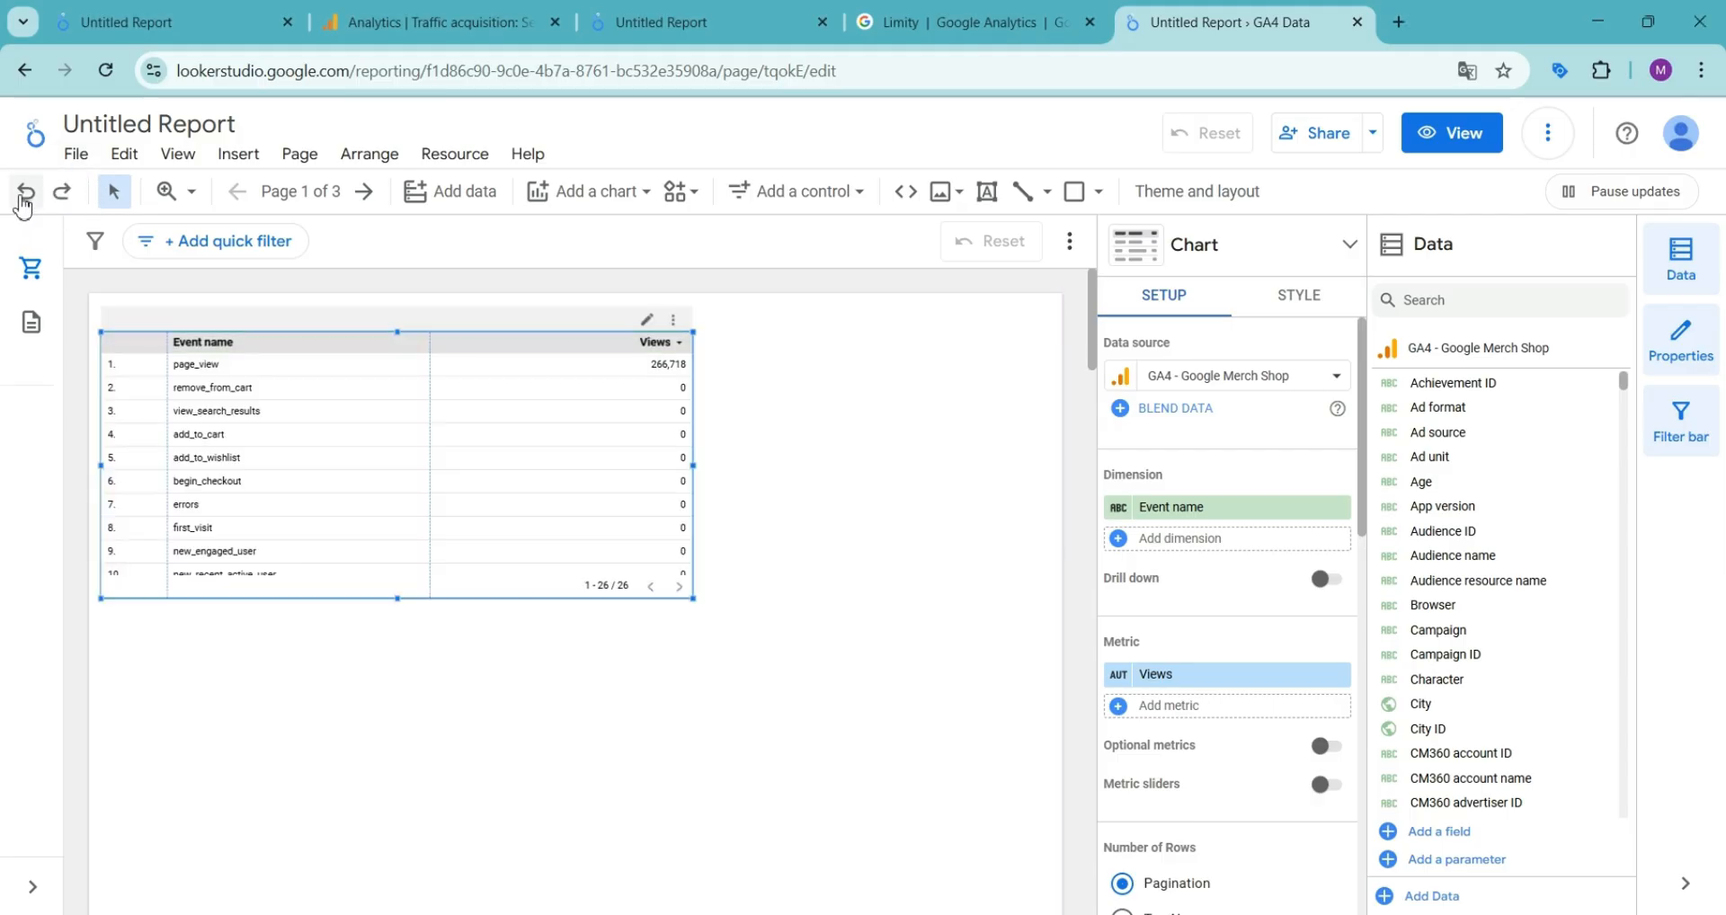
Examine the Google connectors and the existing sample data sources that can be added to the report.
left_click(454, 205)
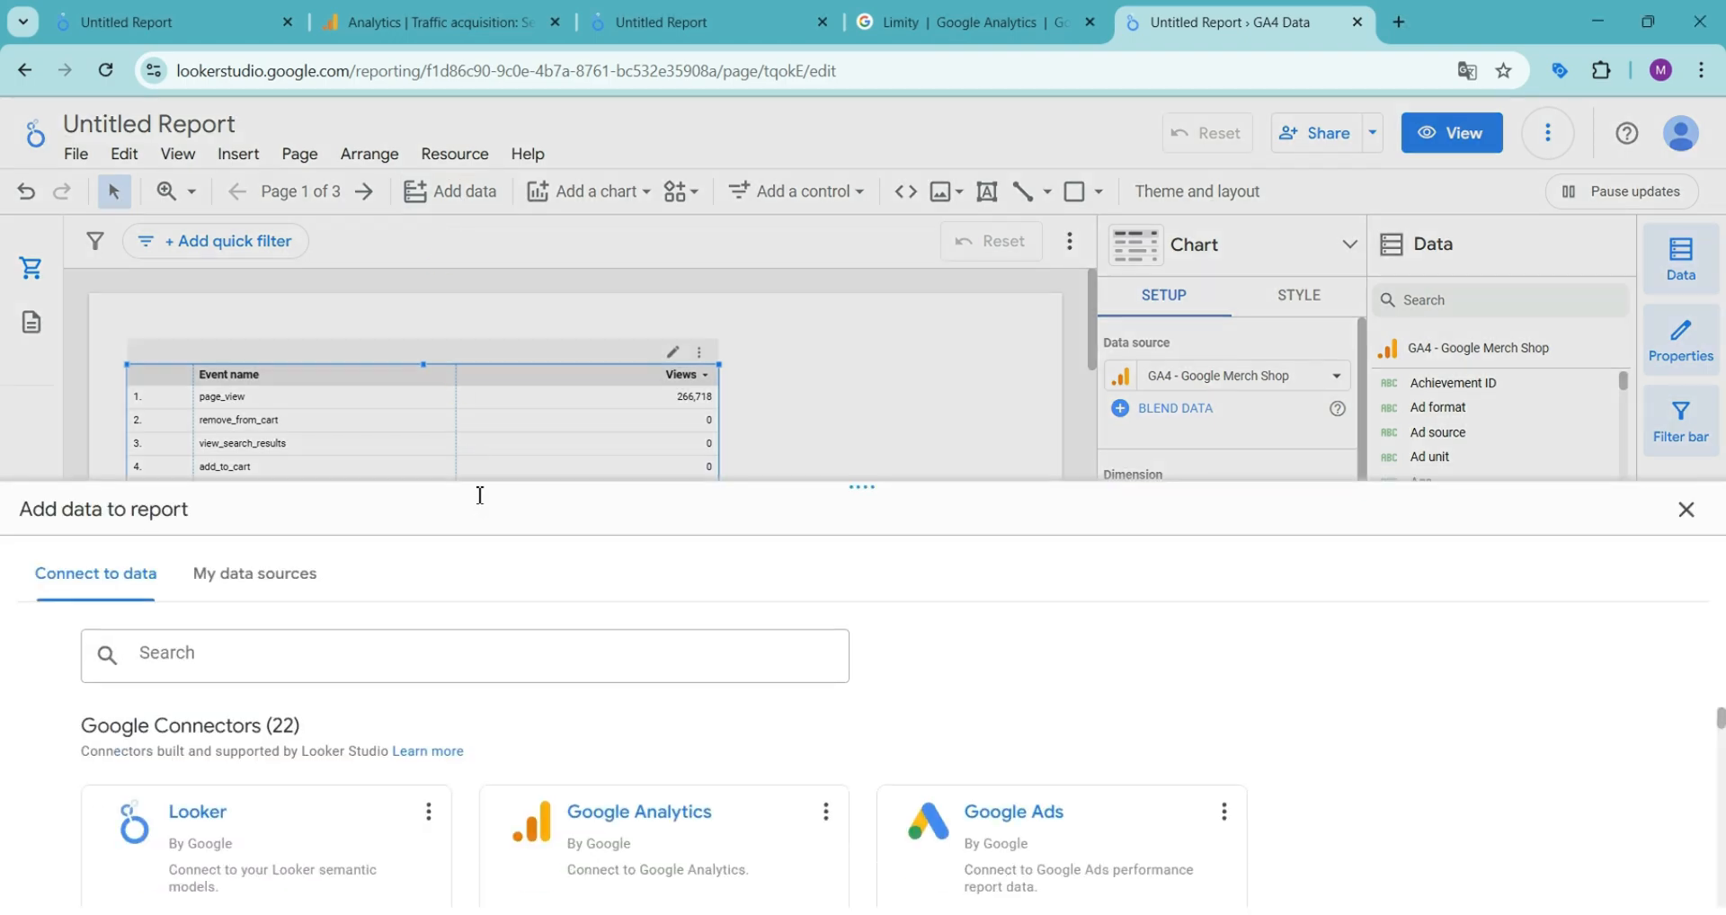
scroll(828, 733, "down", 5)
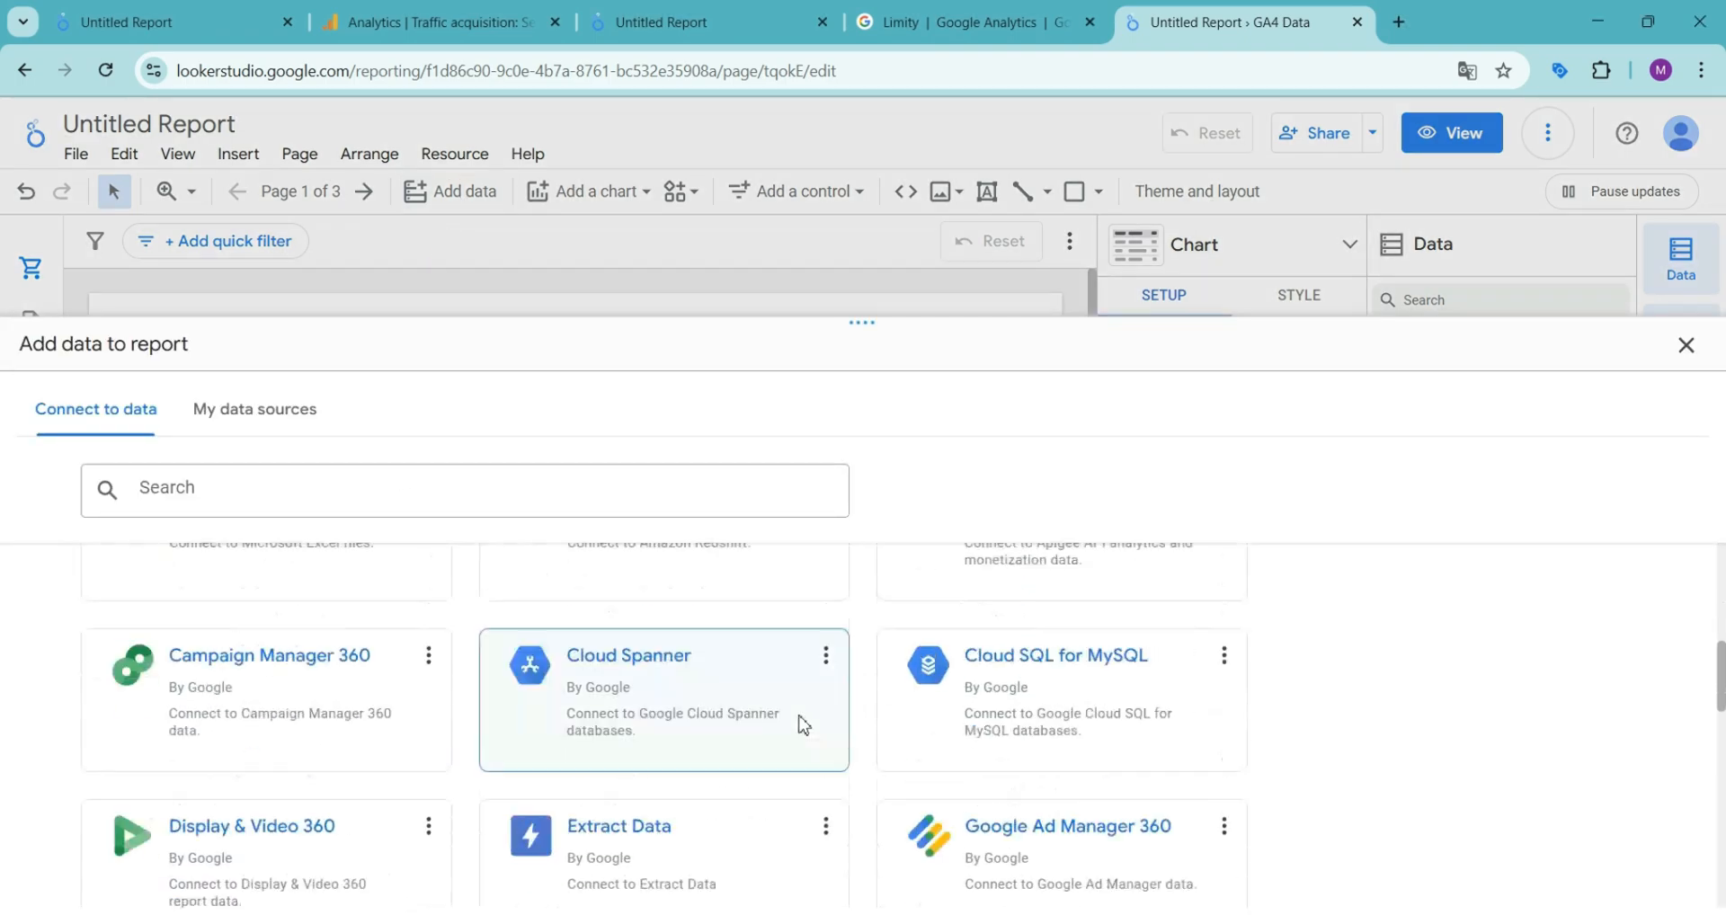
scroll(630, 711, "down", 6)
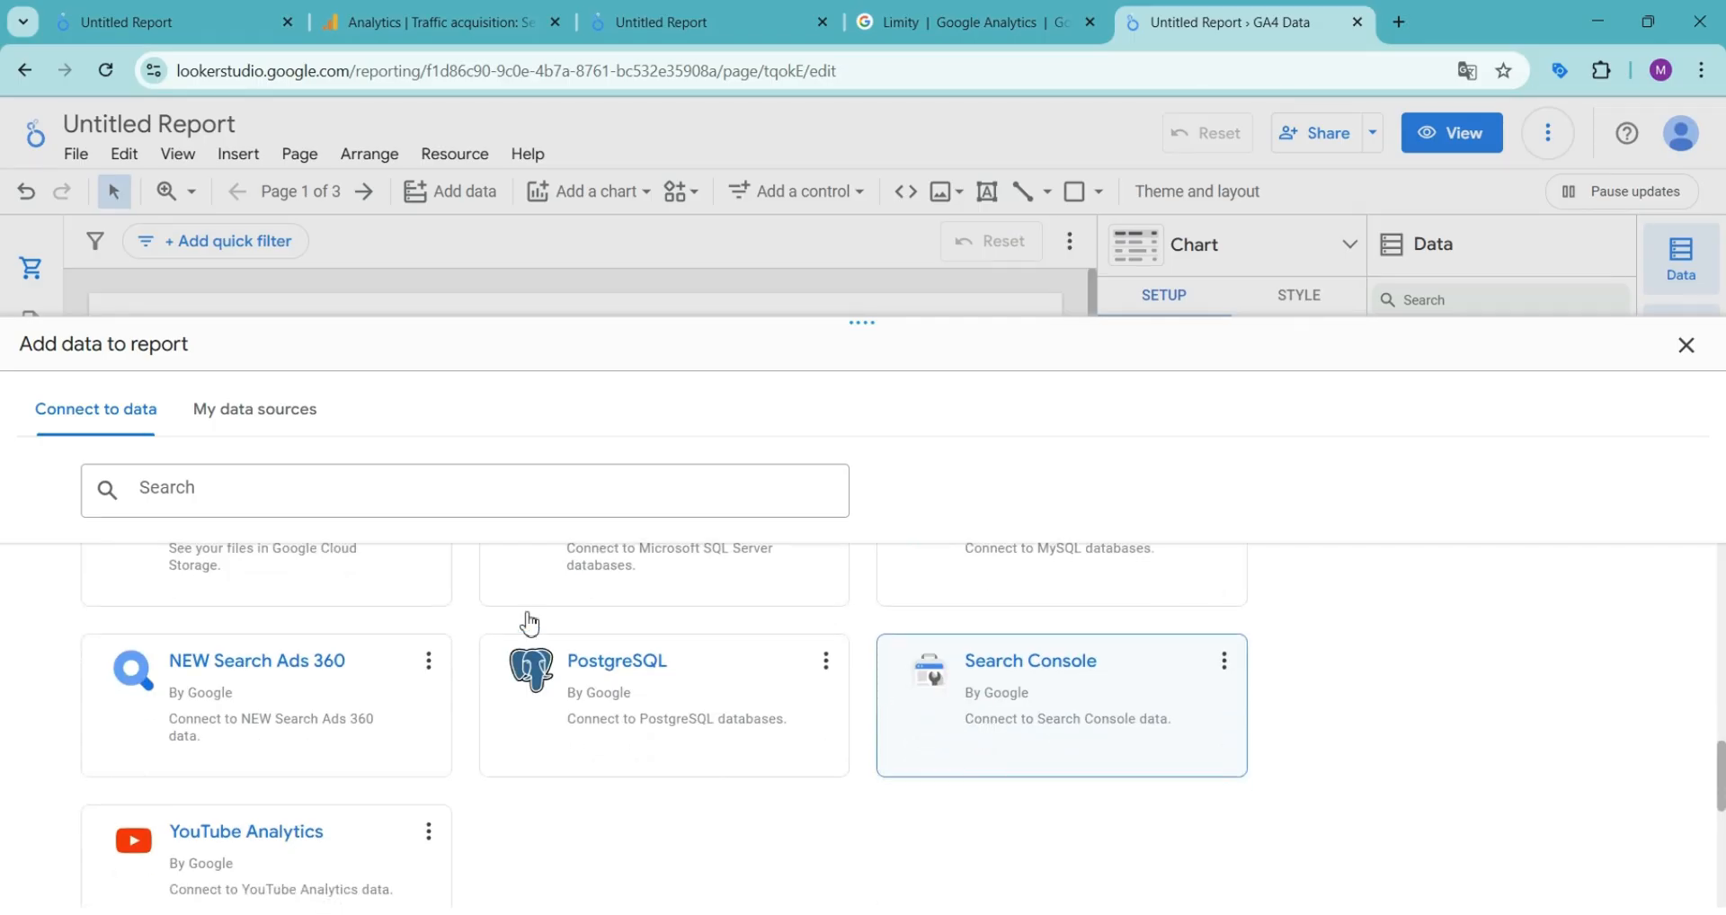
left_click(270, 414)
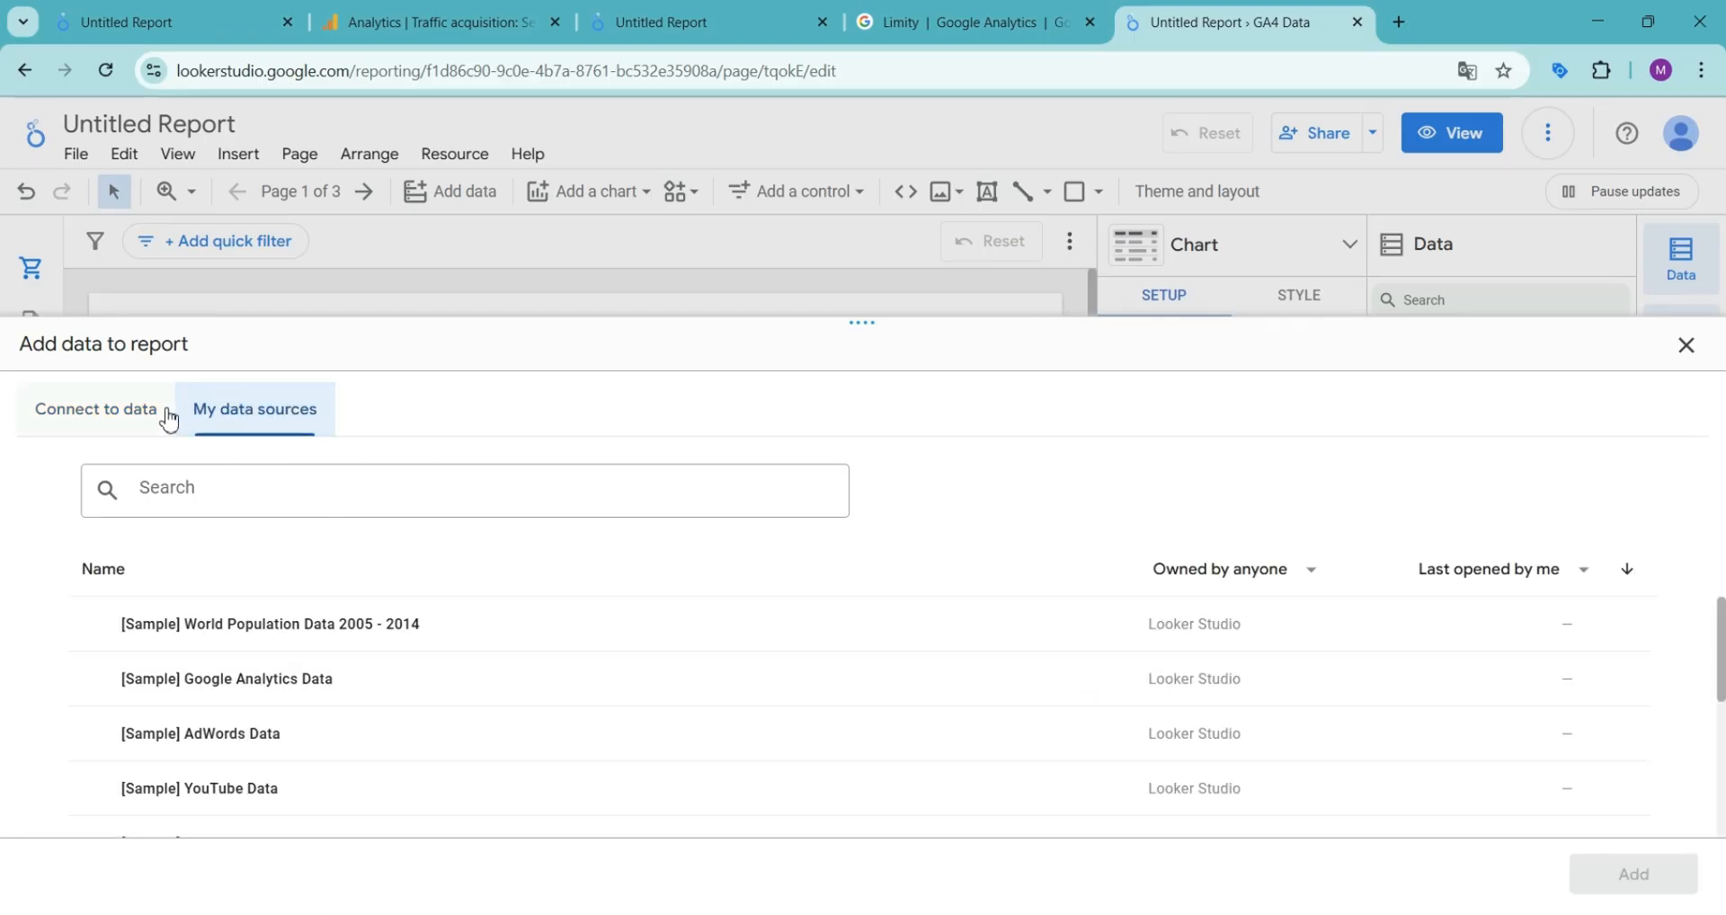
scroll(467, 659, "down", 4)
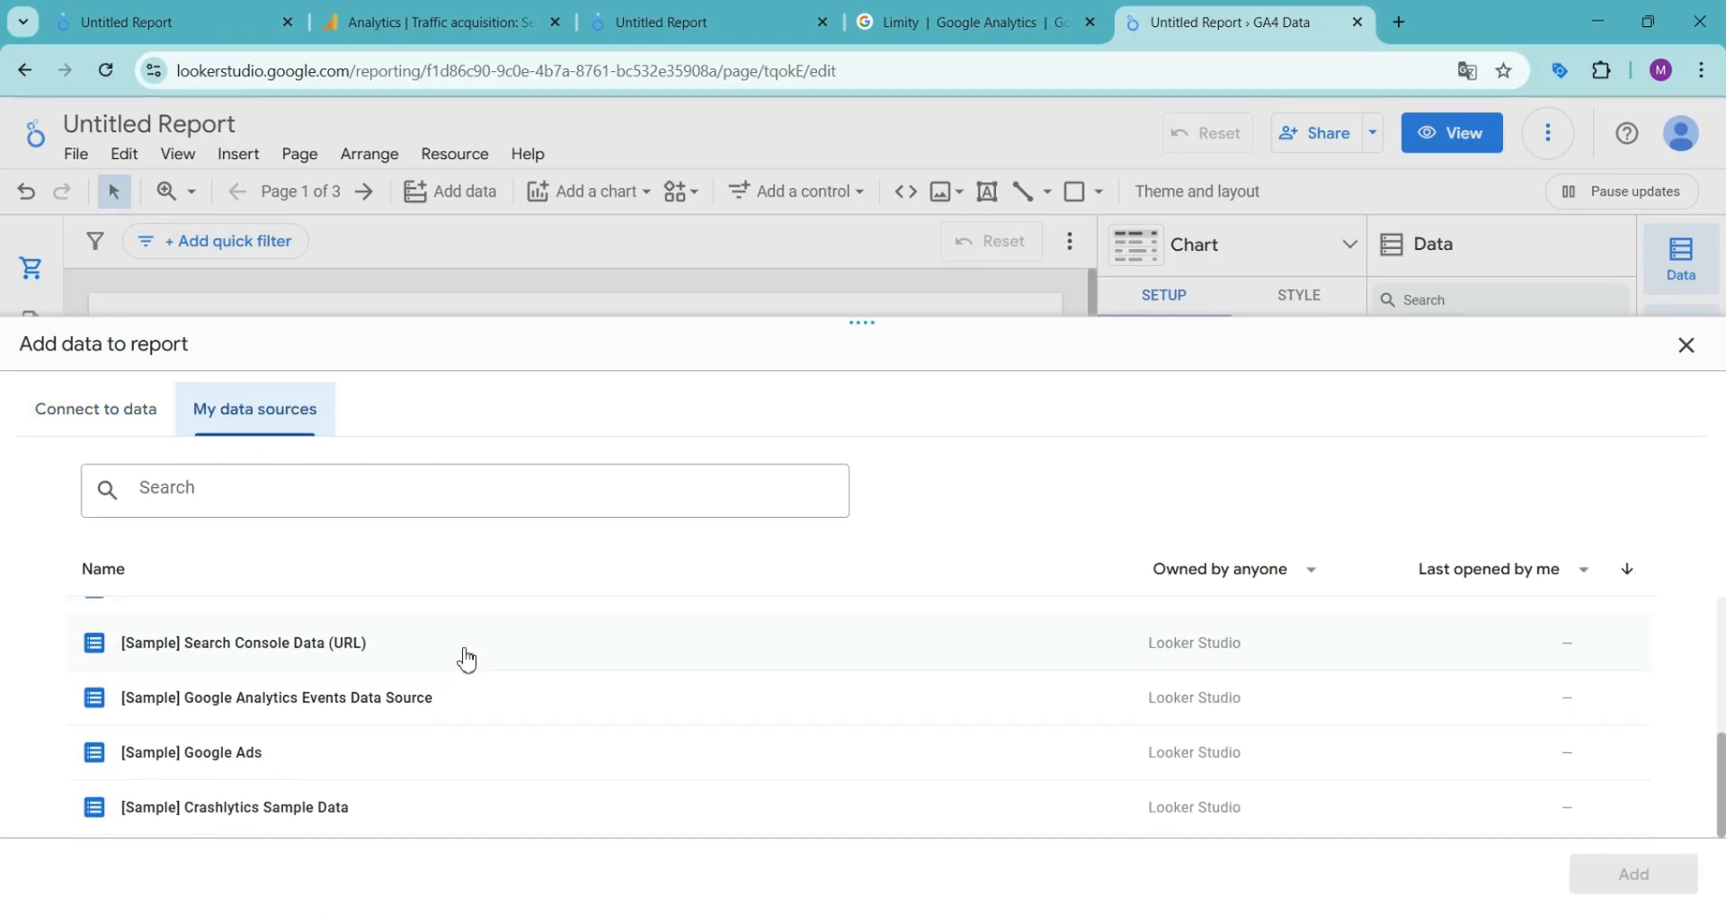
scroll(466, 659, "up", 5)
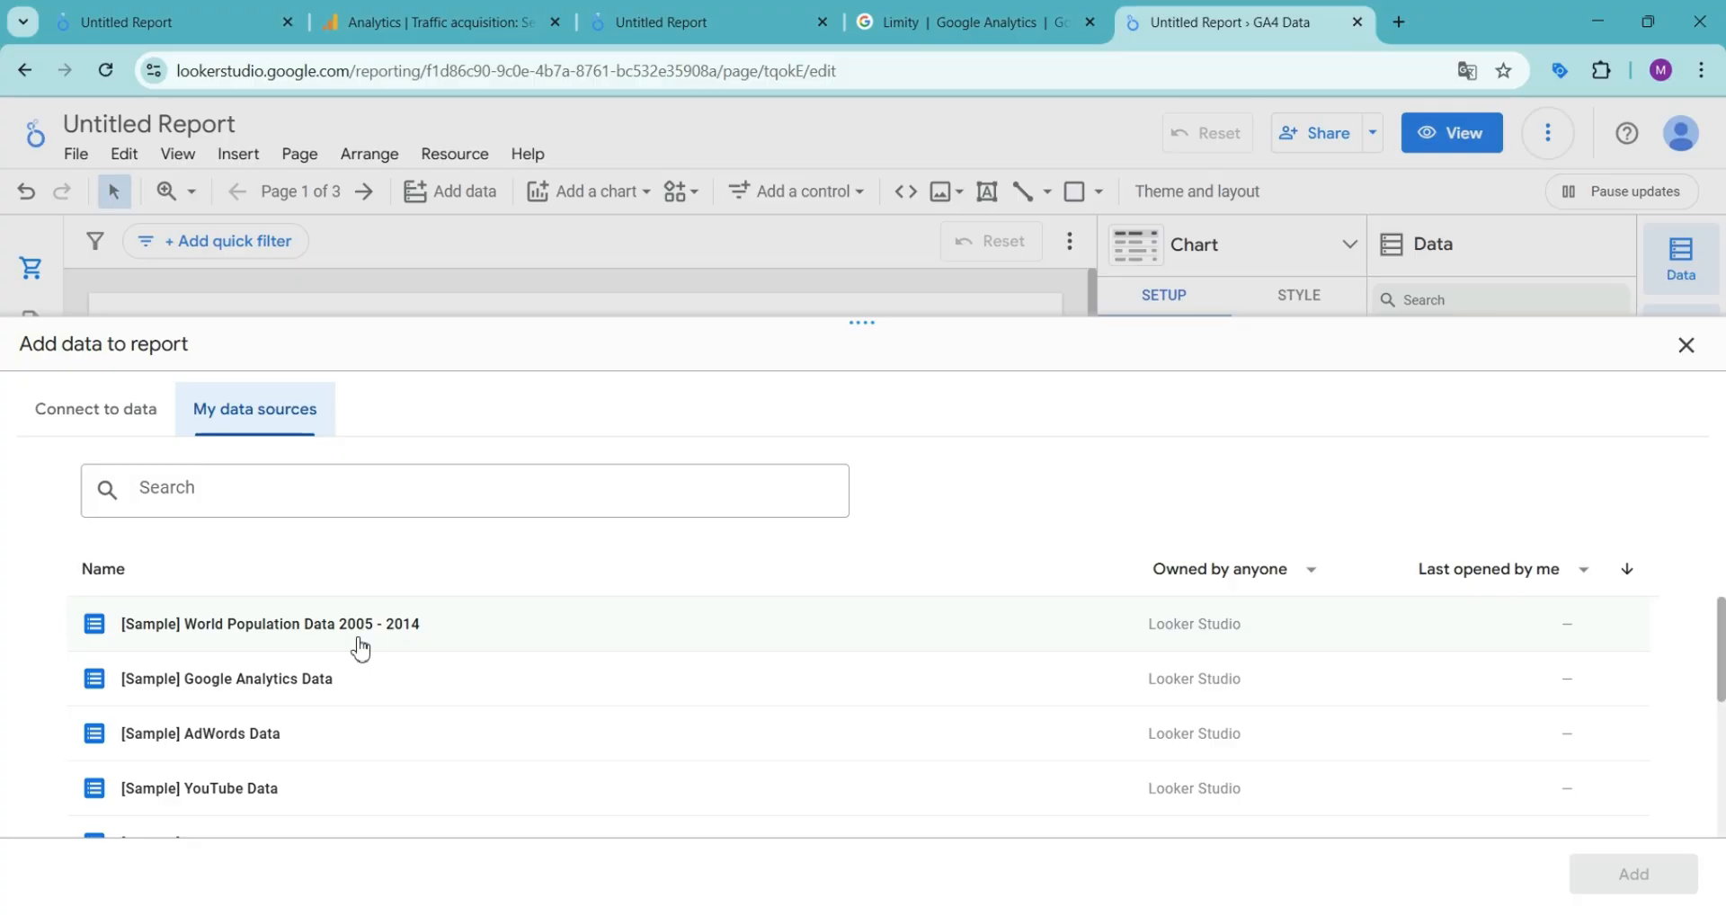
left_click(1686, 347)
Examine the chart types, community visualizations and control types available for the report.
left_click(570, 199)
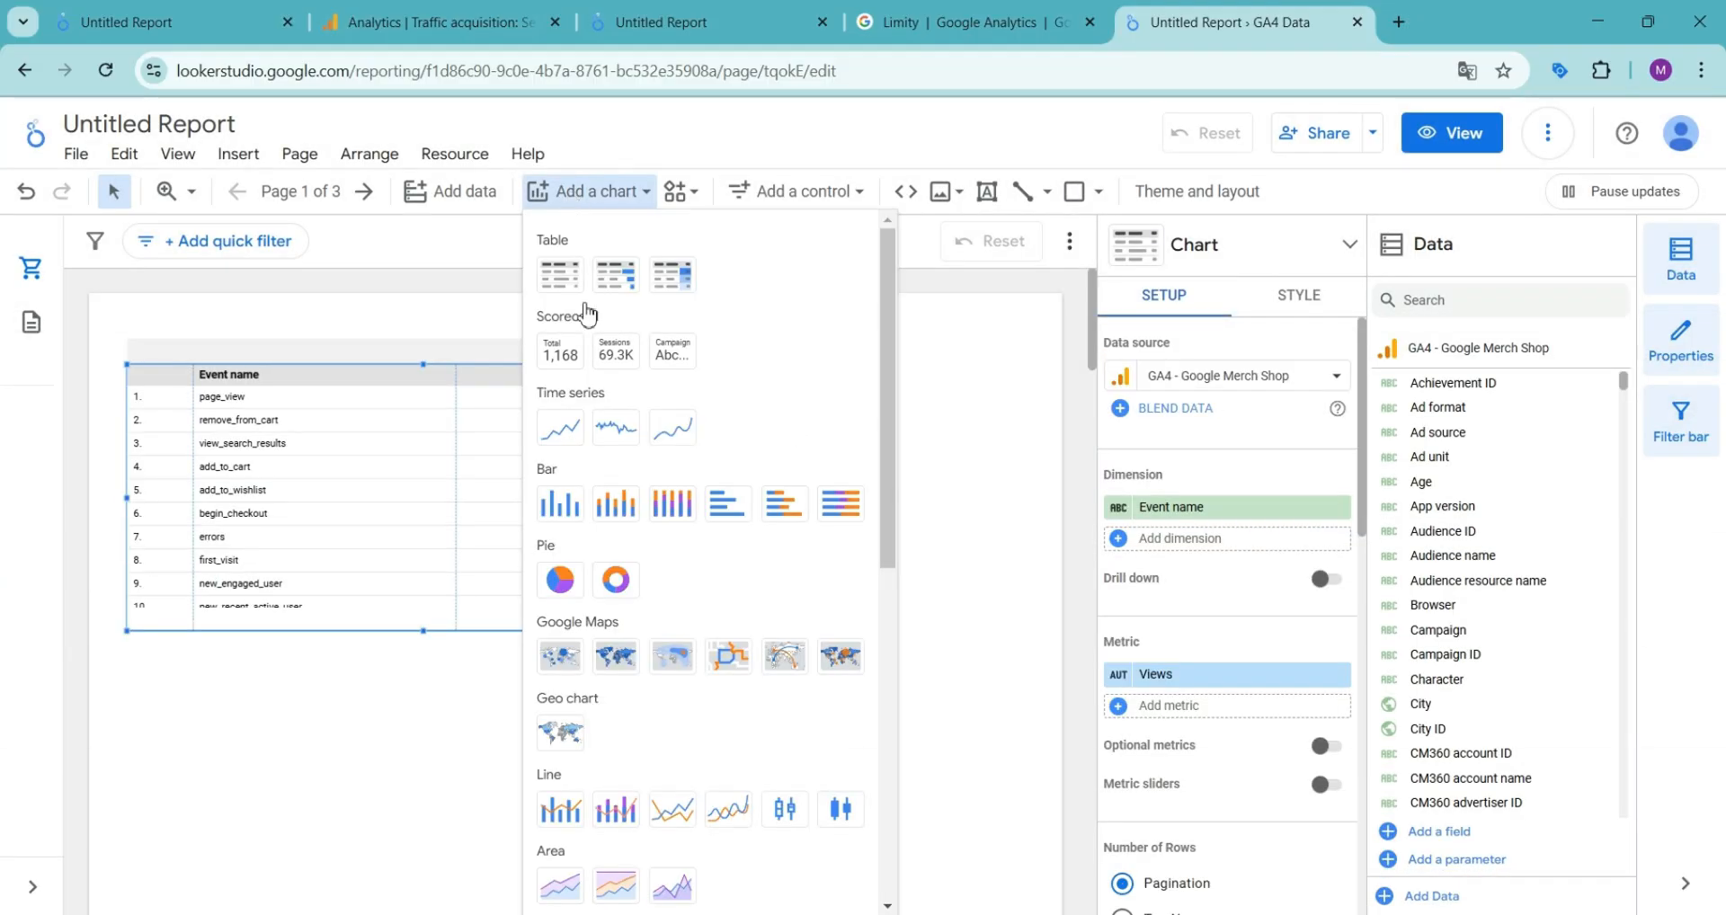
scroll(701, 728, "down", 3)
scroll(701, 728, "up", 5)
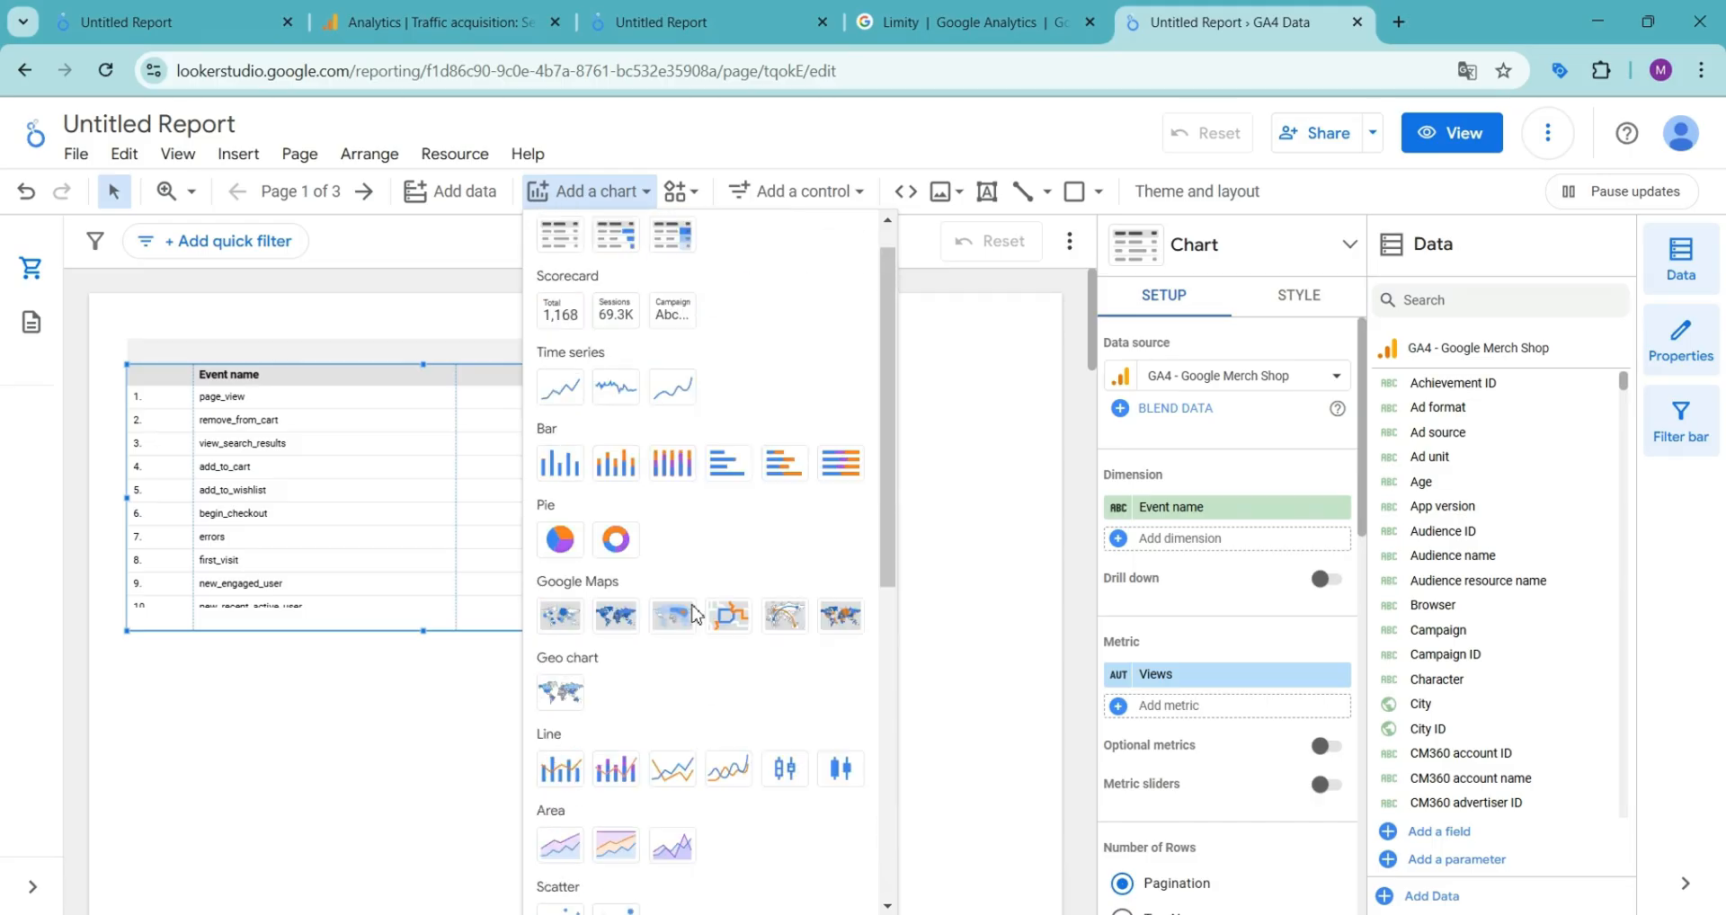
left_click(611, 190)
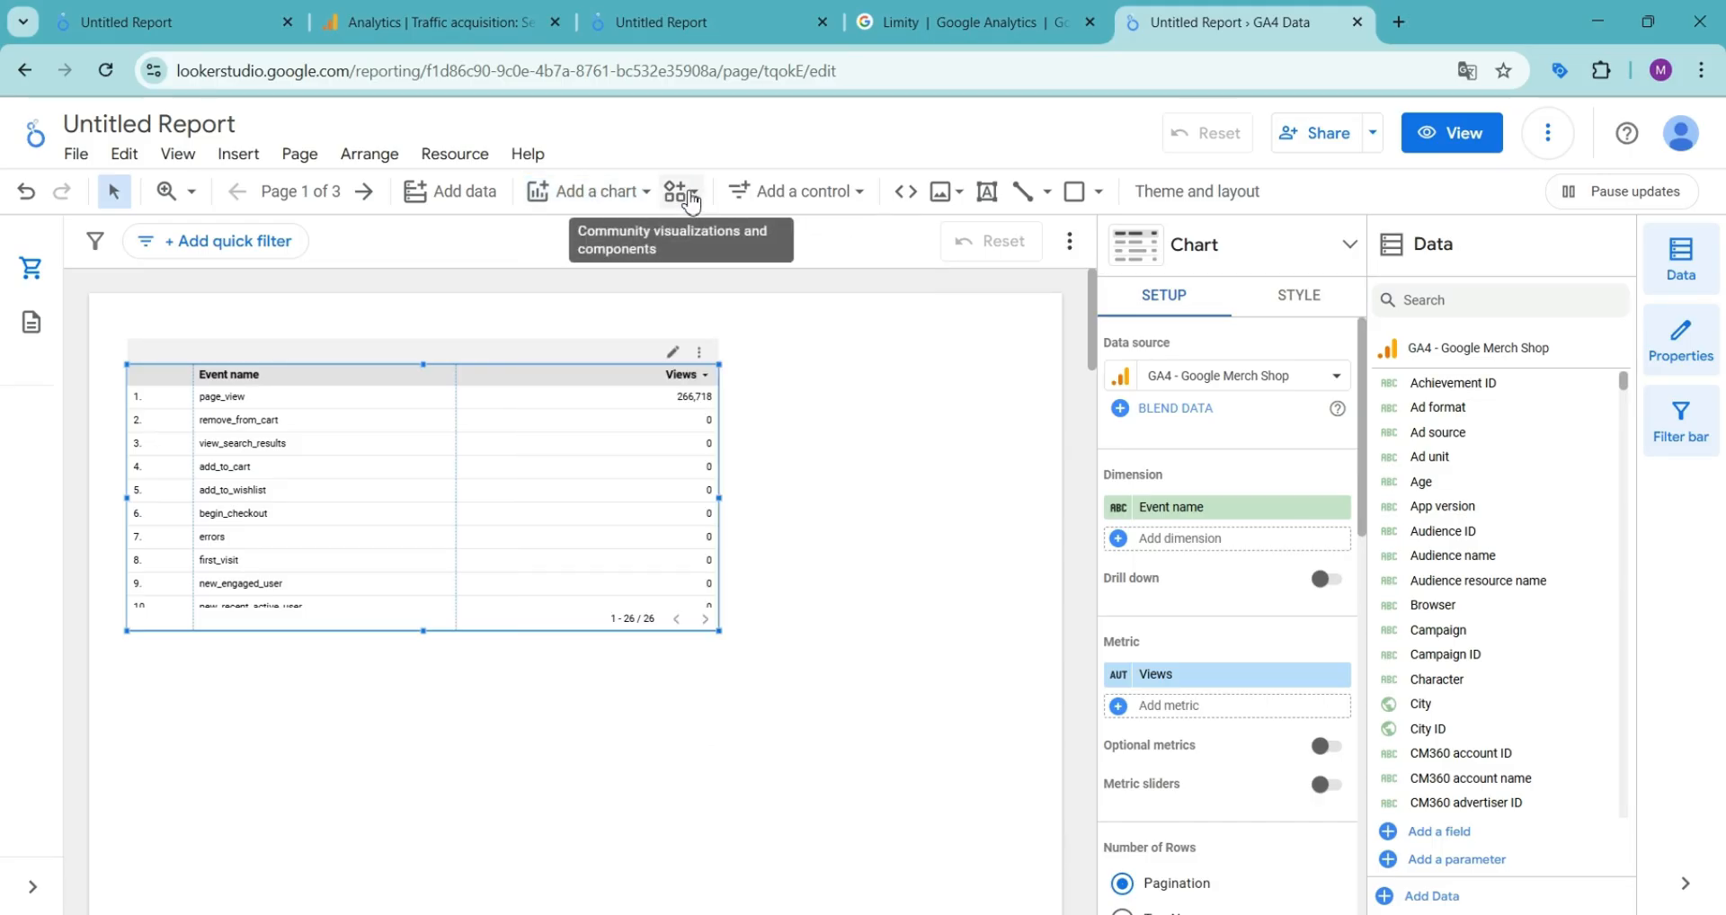
left_click(688, 196)
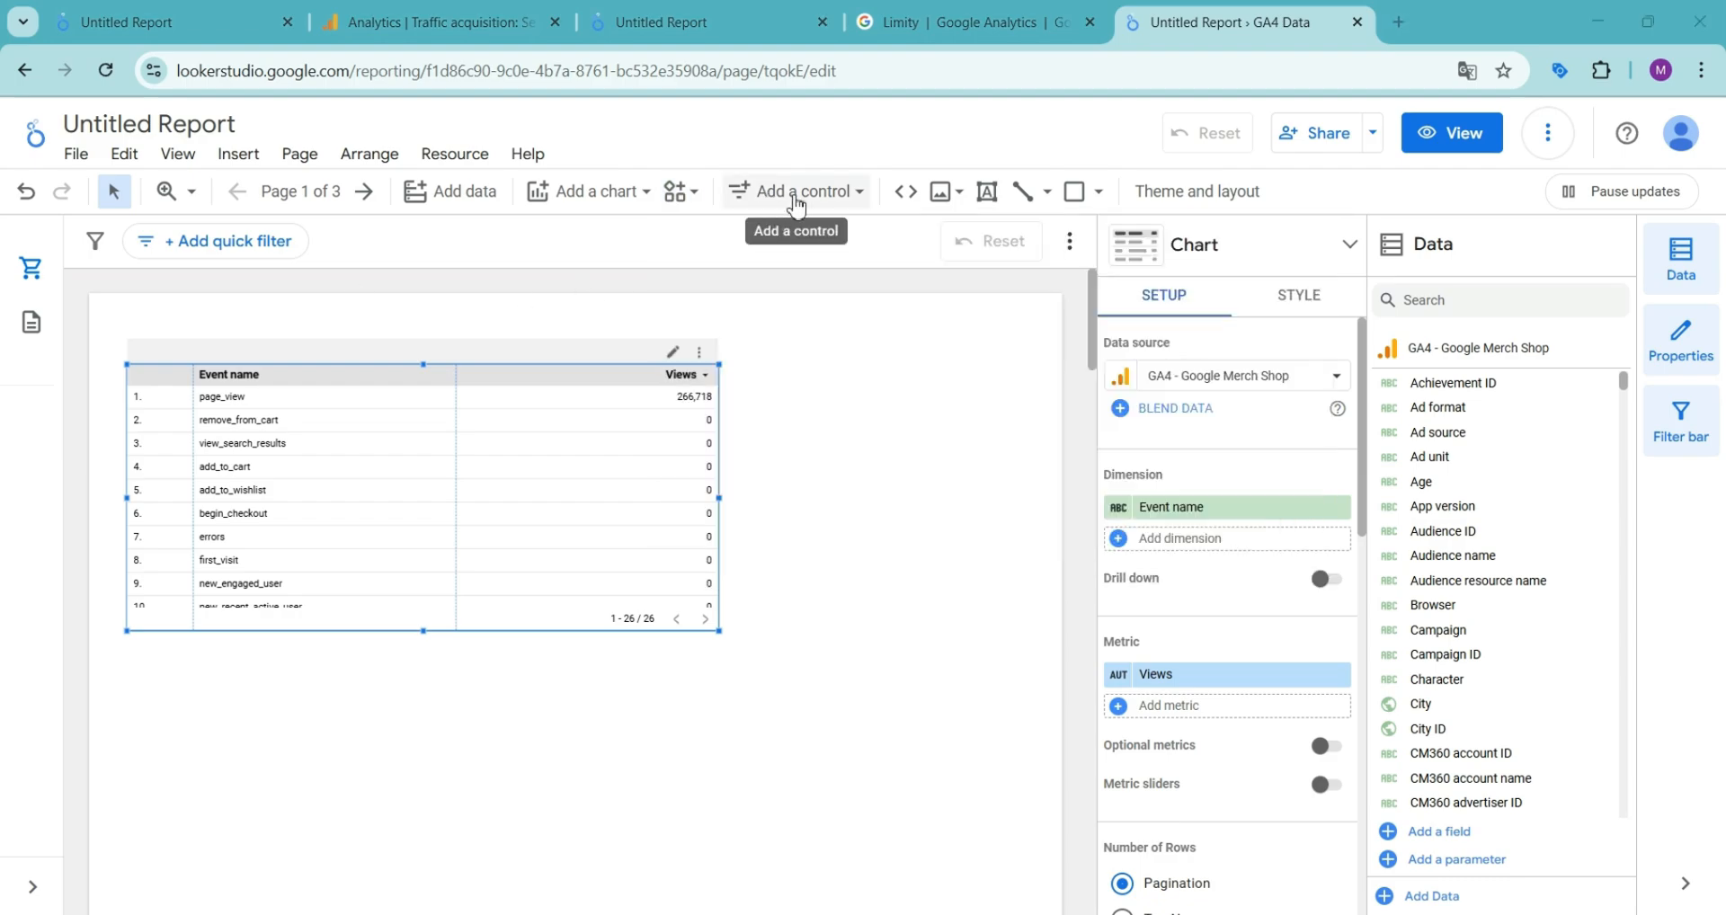
left_click(796, 206)
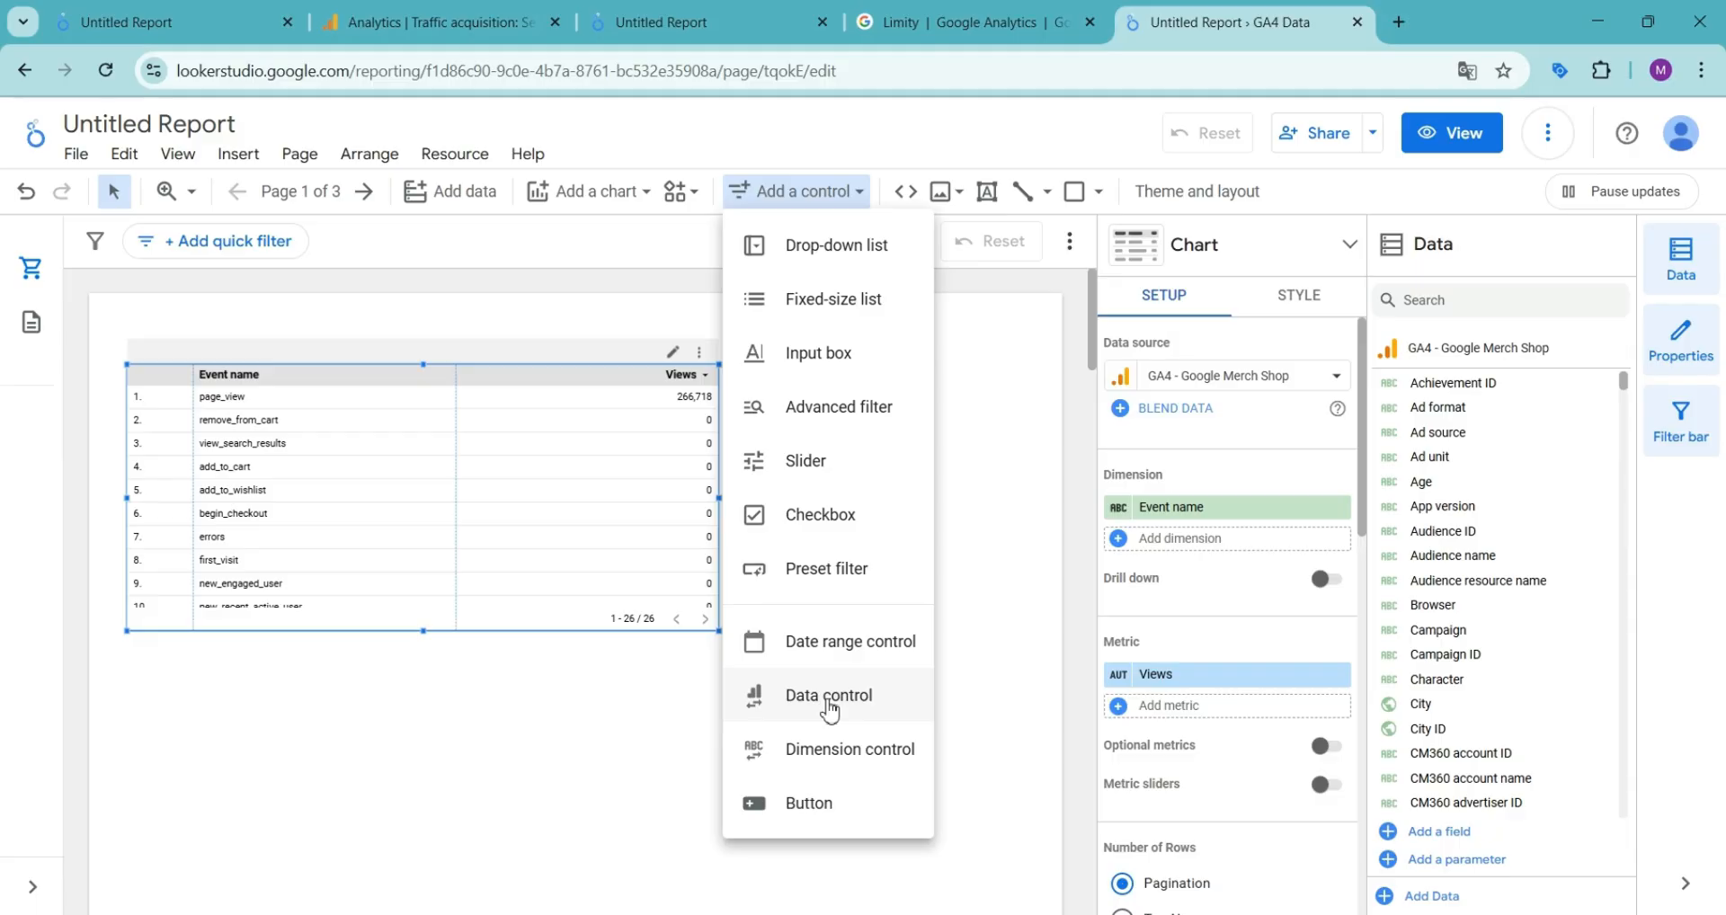
left_click(1003, 379)
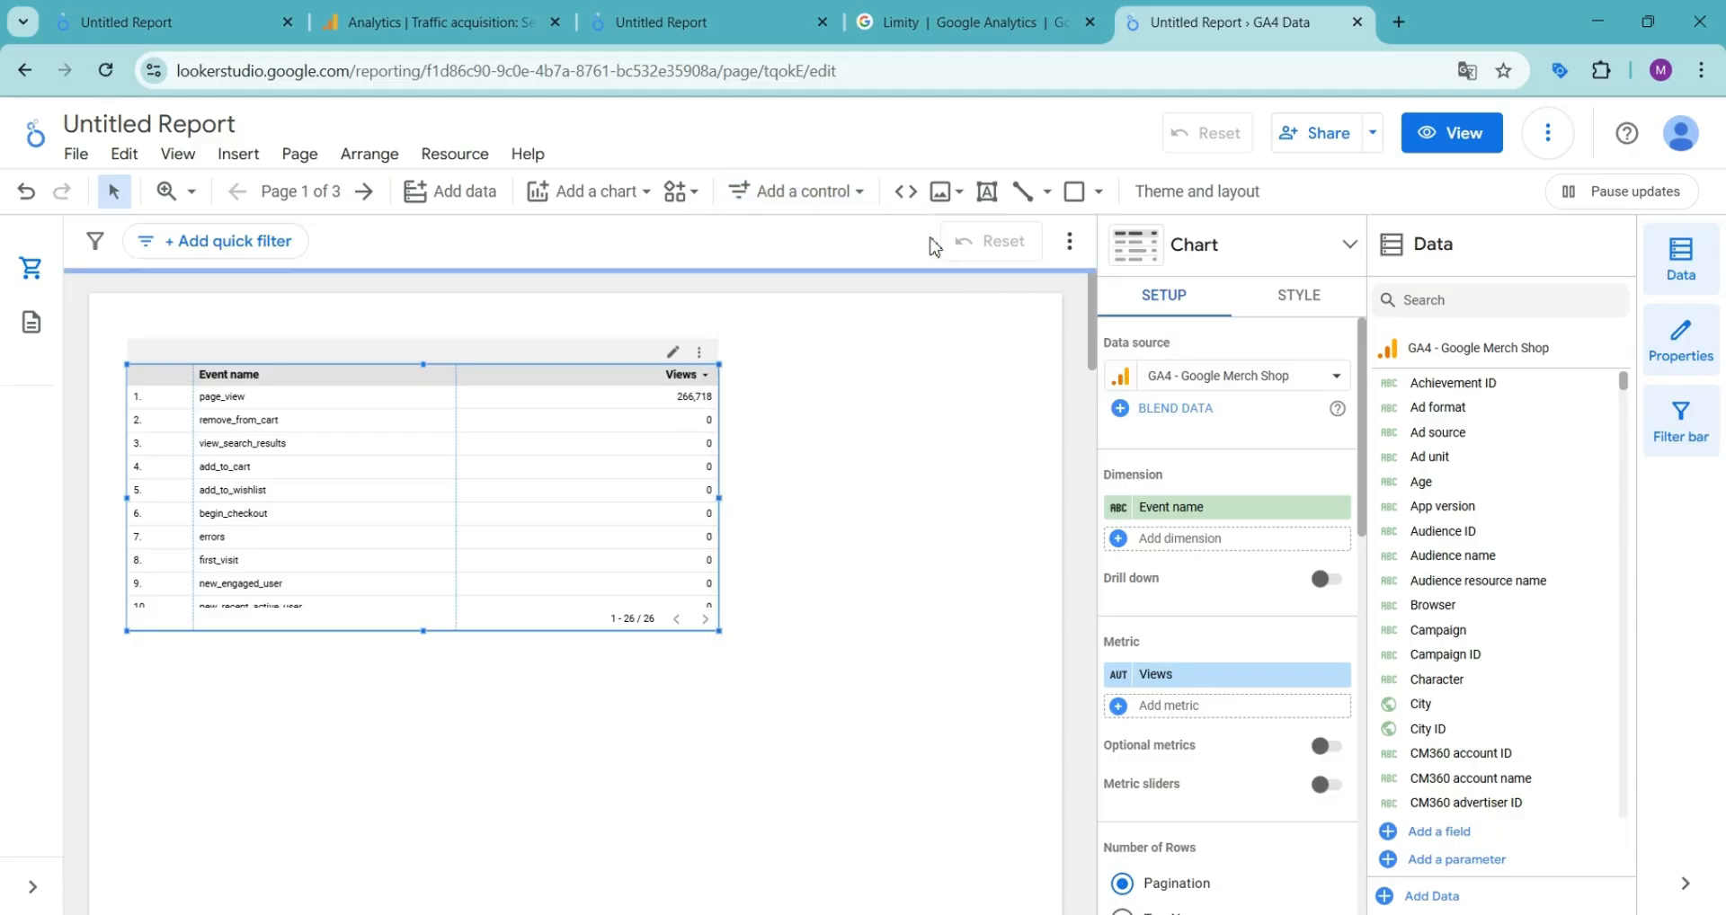
Draw a URL embed box above the event table and open its background and border style options.
left_click(907, 199)
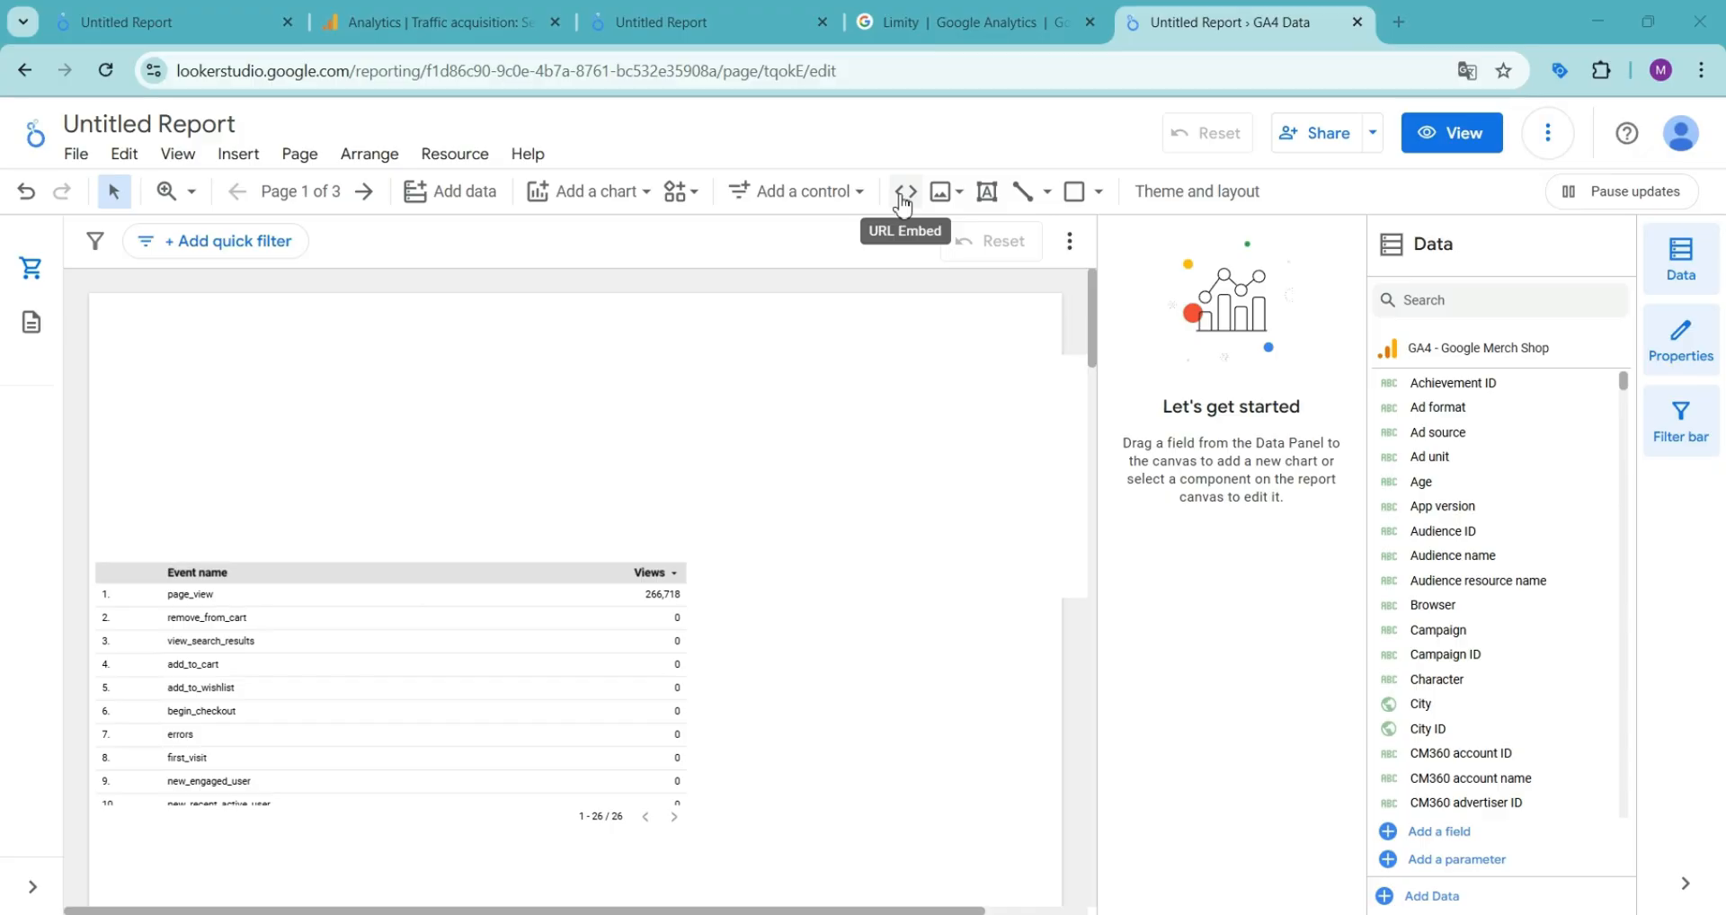
left_click(904, 193)
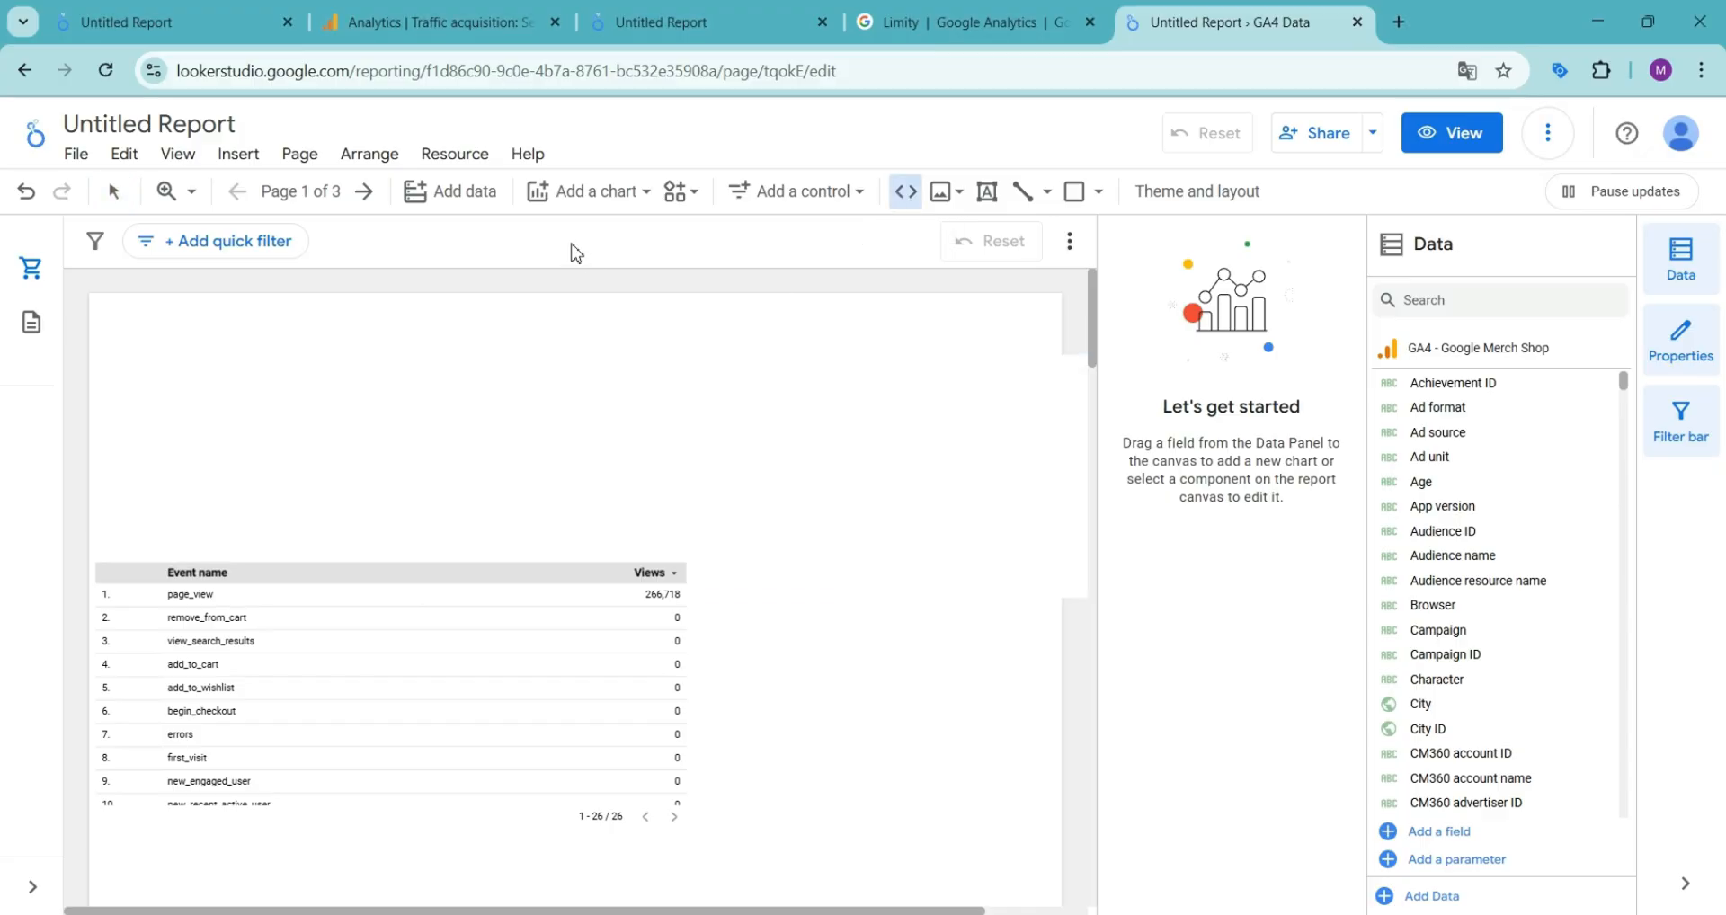
left_click_drag(524, 306, 724, 424)
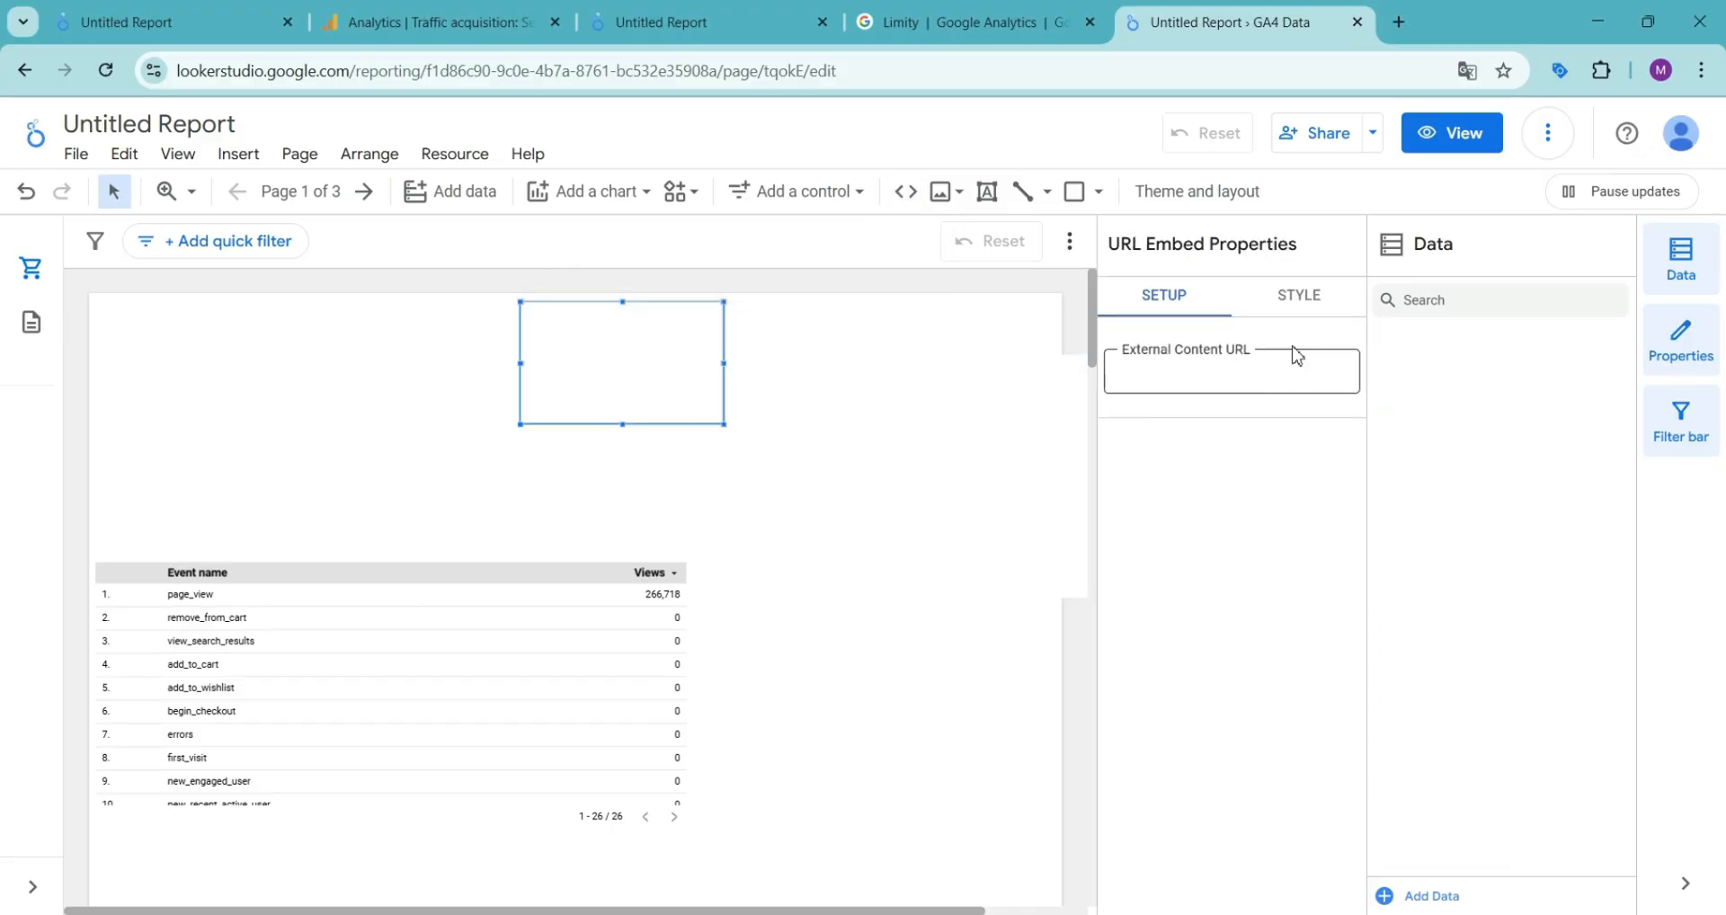
left_click(1312, 302)
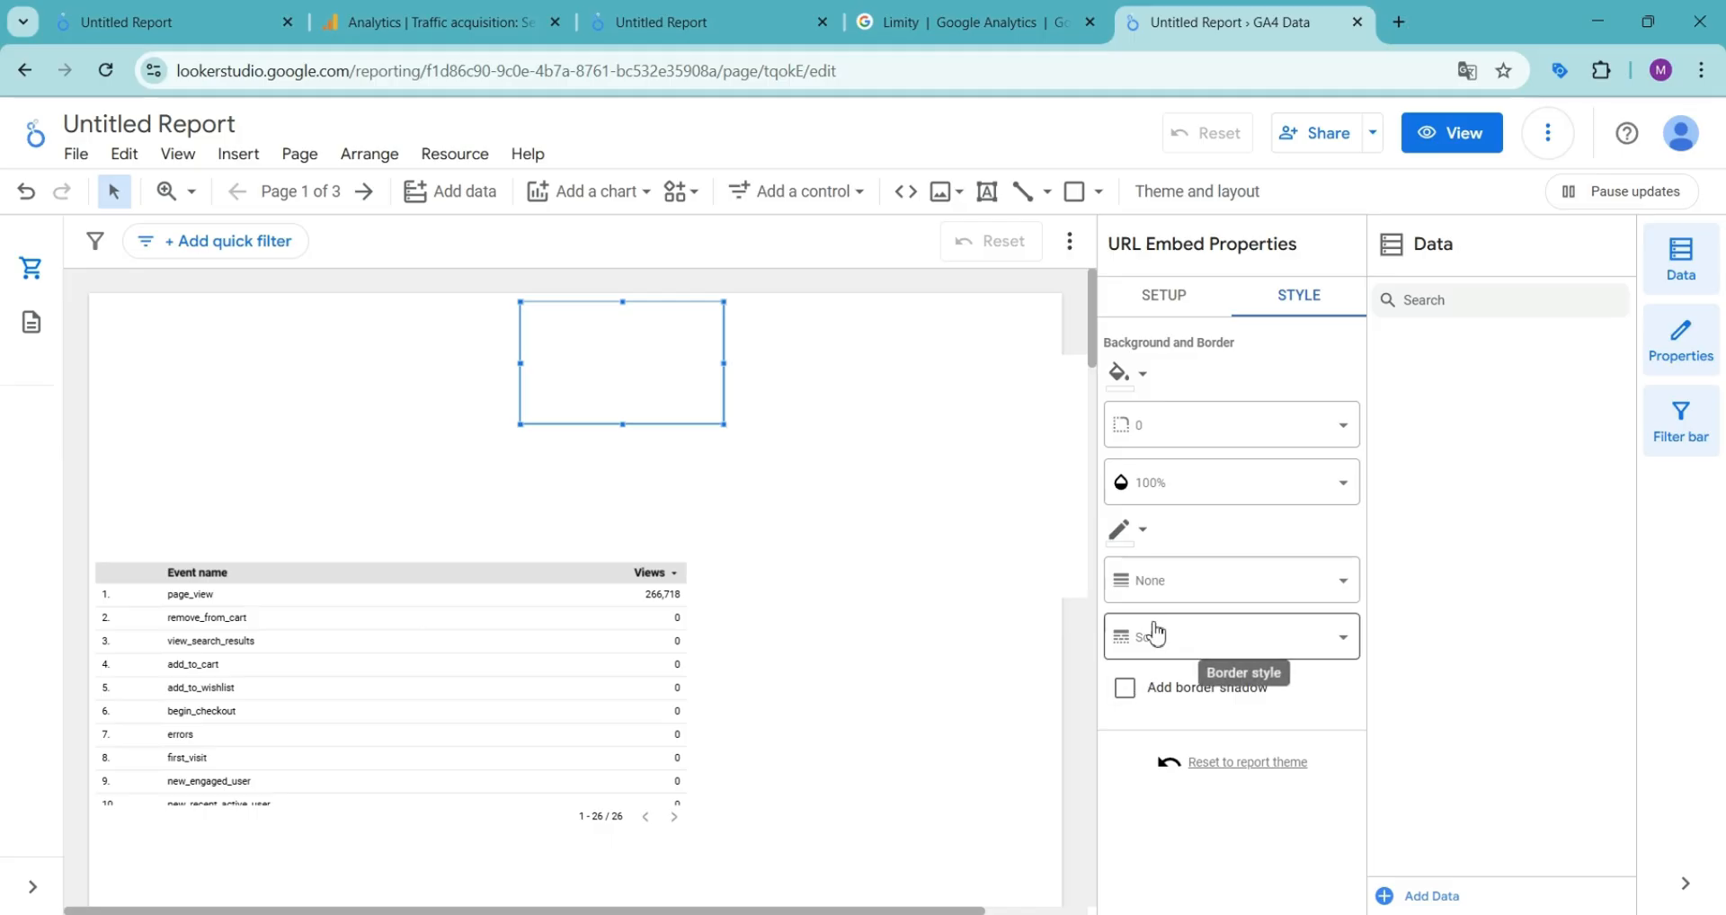
Give the URL embed box a black solid border and set its external content to the report's own web address.
left_click(1140, 546)
left_click(1233, 775)
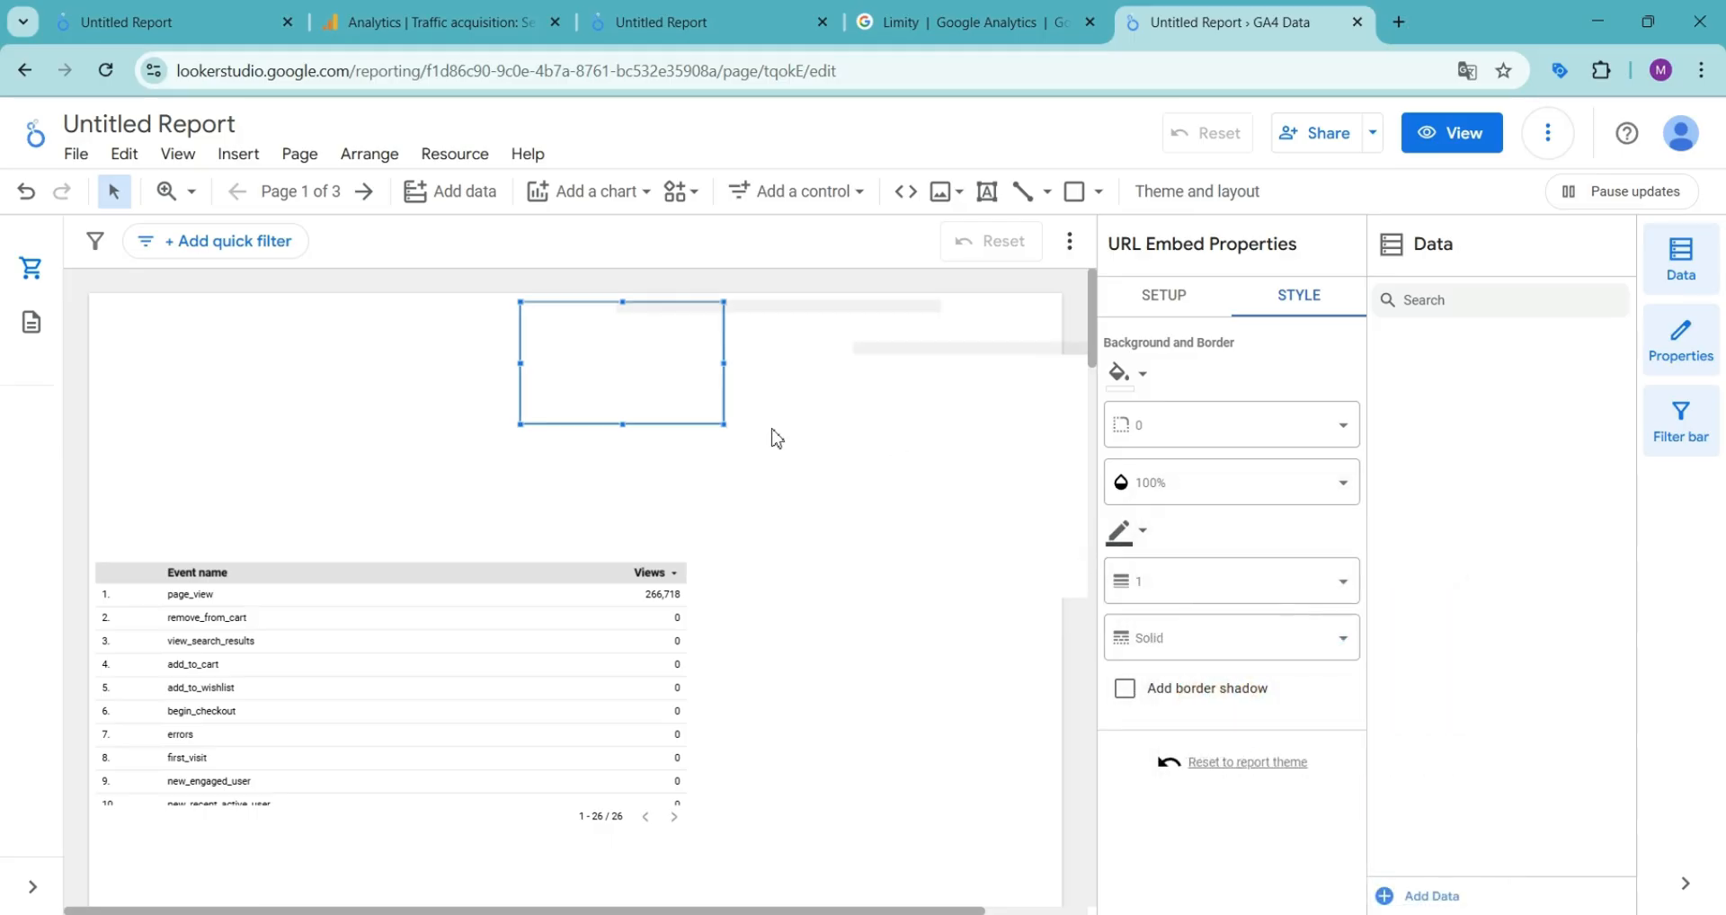
left_click(268, 79)
right_click(268, 79)
key("ctrl+c")
left_click(333, 278)
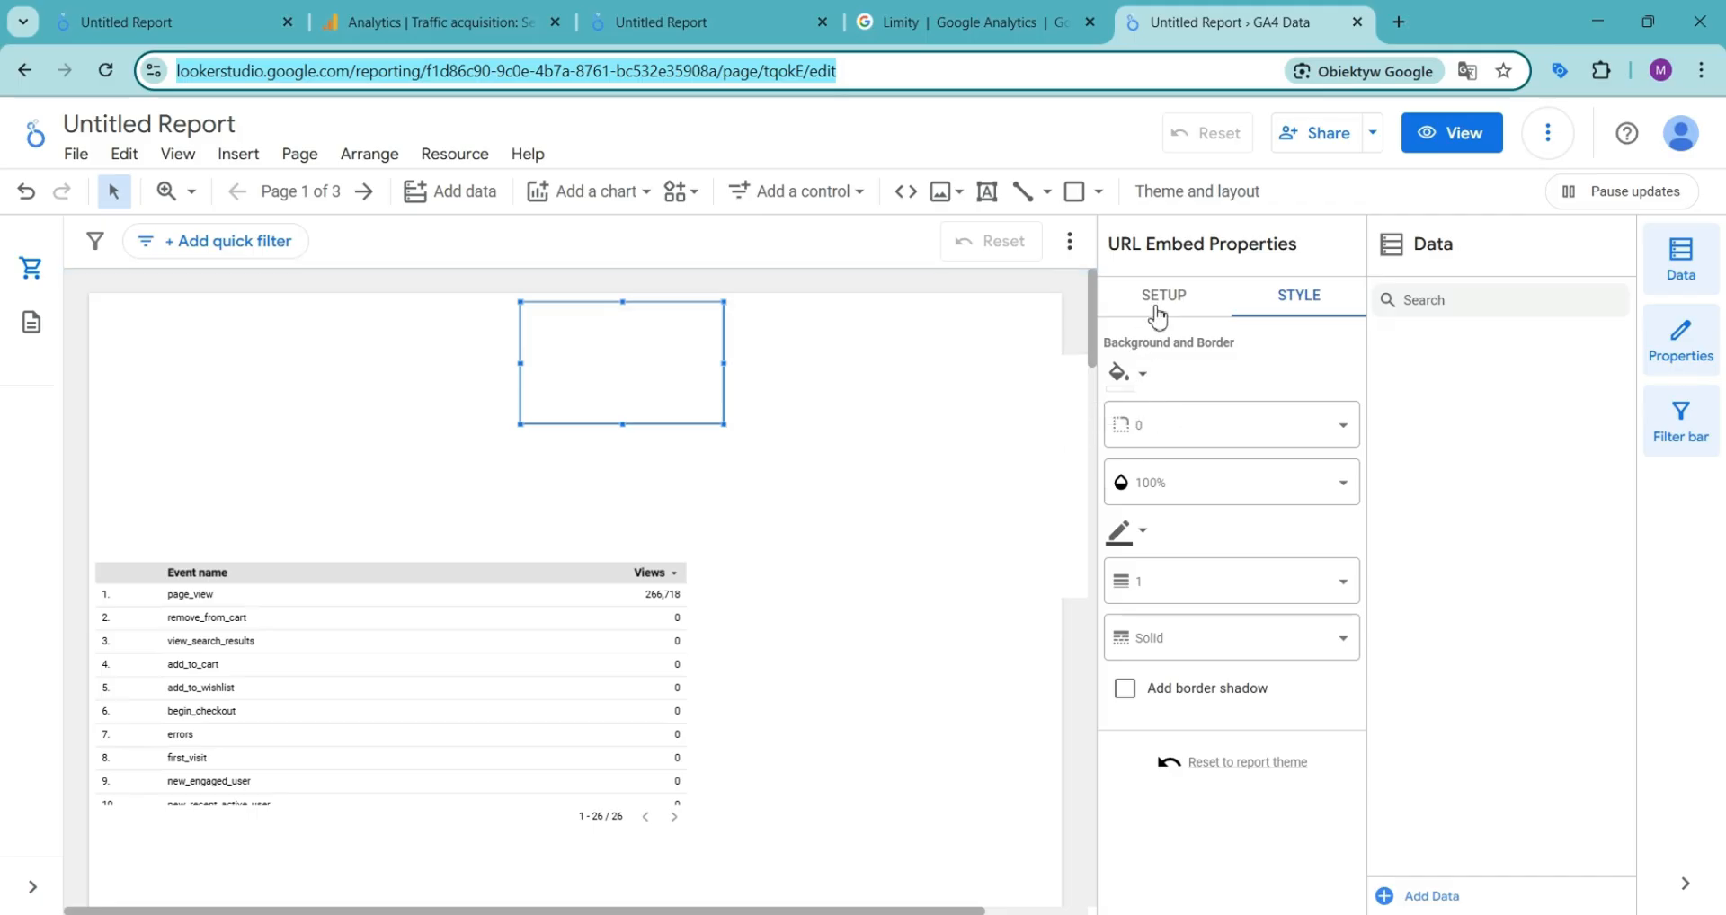
left_click(1163, 302)
left_click(1185, 373)
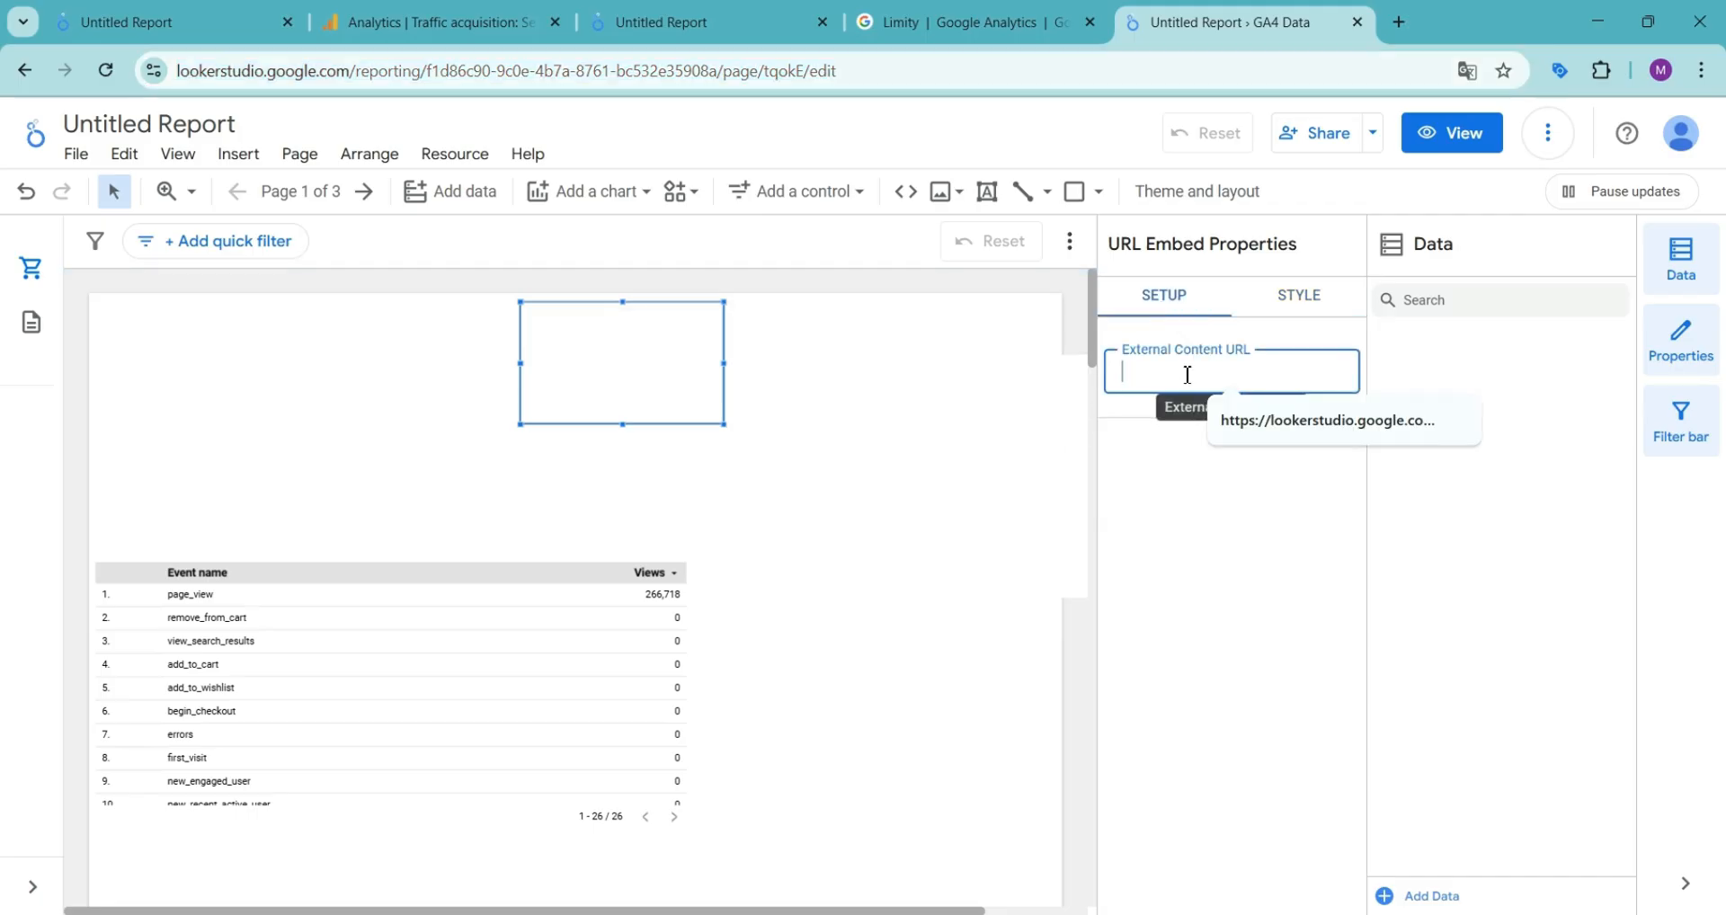
key("ctrl+v")
key("Return")
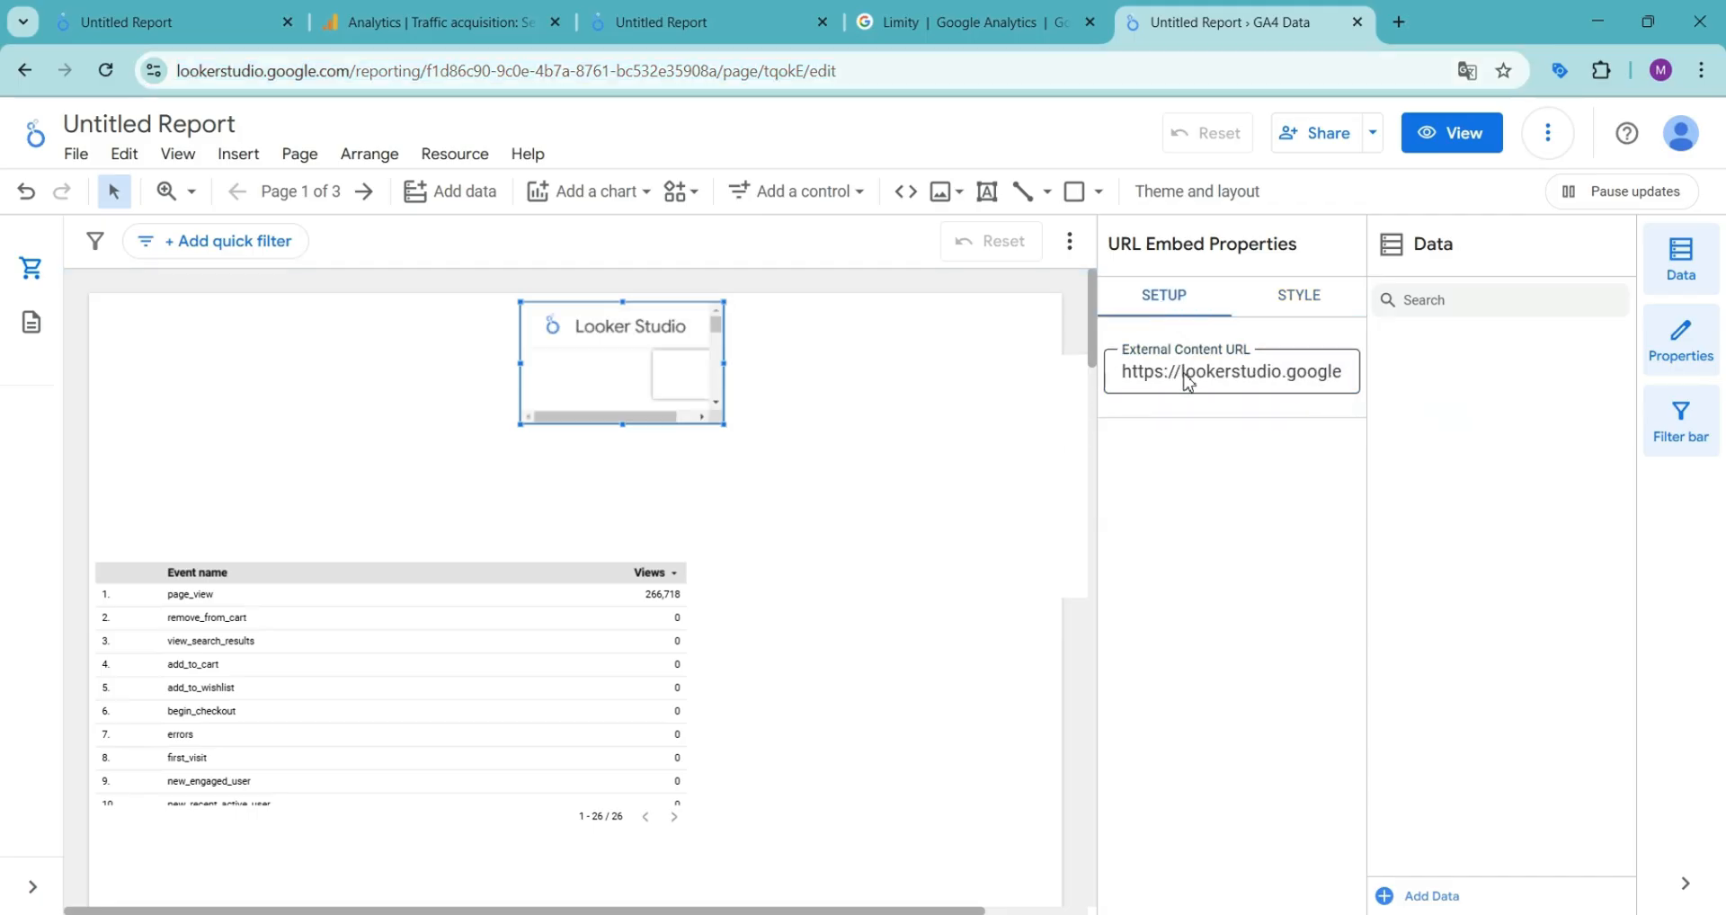
Resize and reposition the URL embed box above the event table, and delete it.
left_click_drag(725, 425, 727, 429)
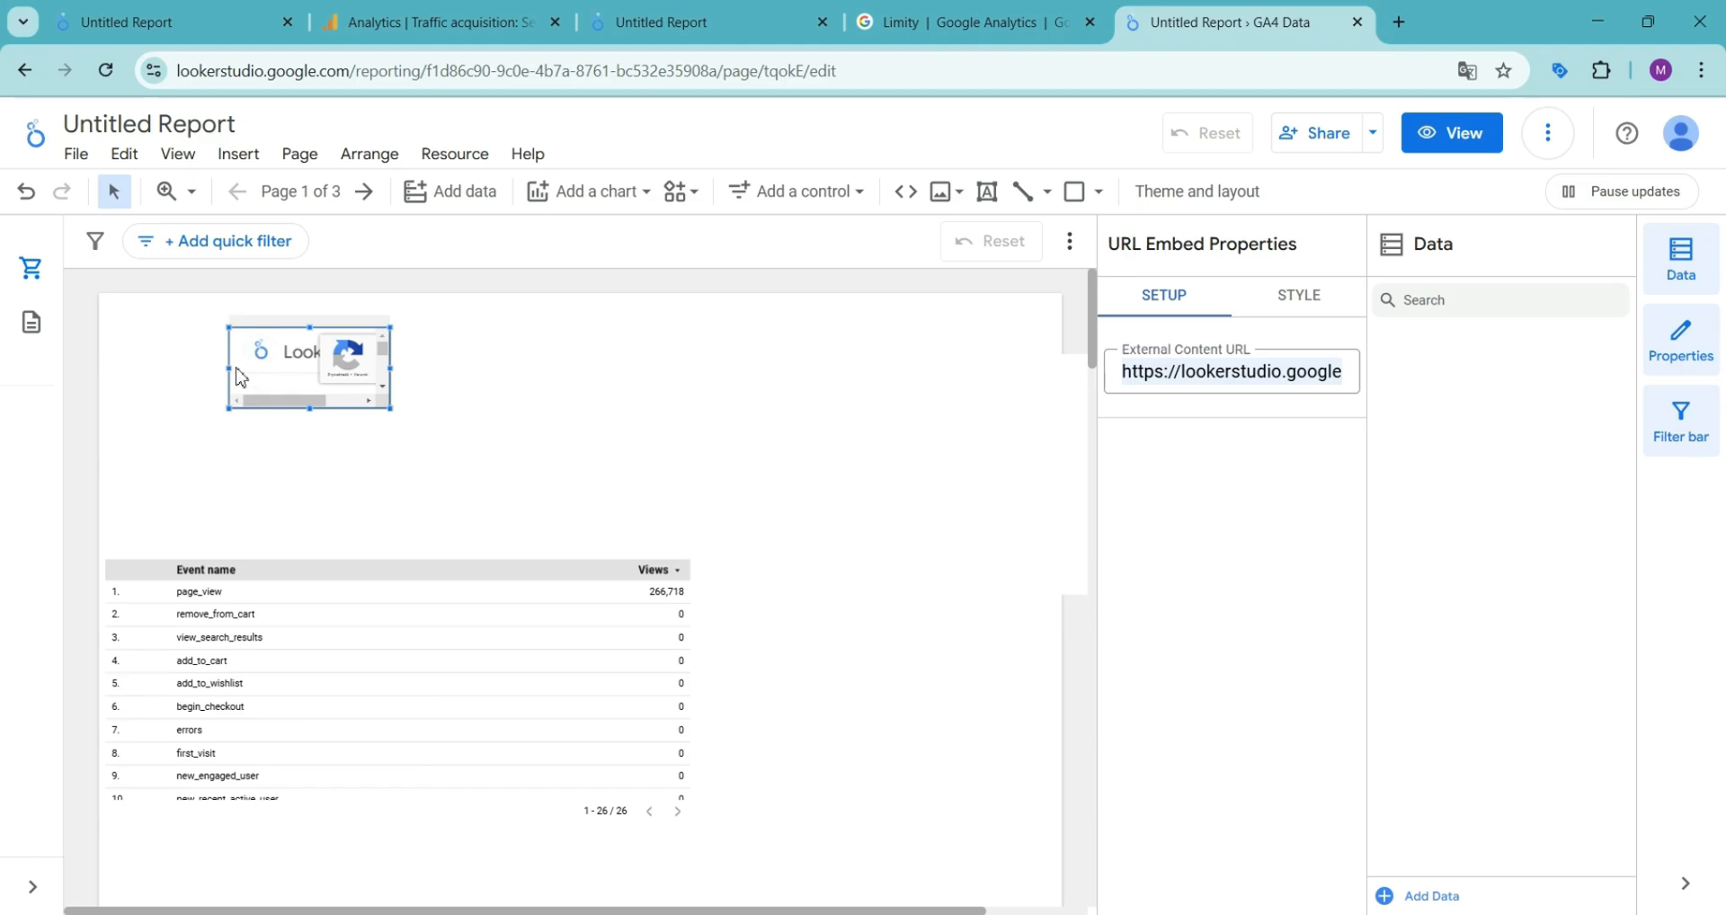
key("Delete")
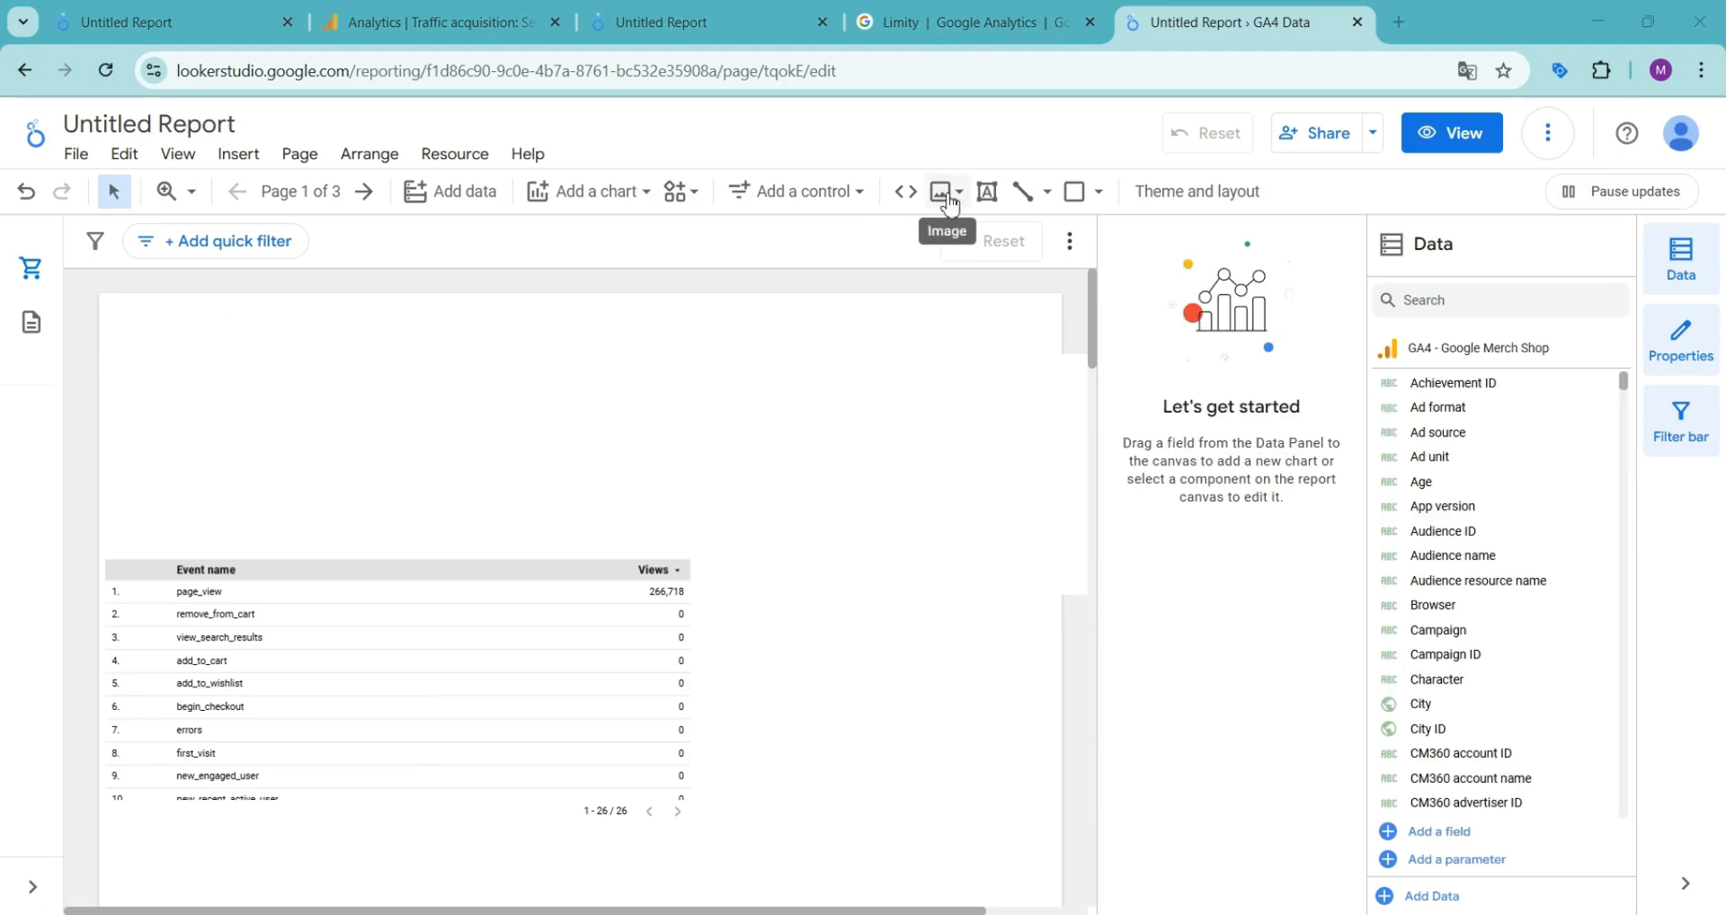
Draw a text box across the upper part of the page and enter "test text".
left_click(946, 194)
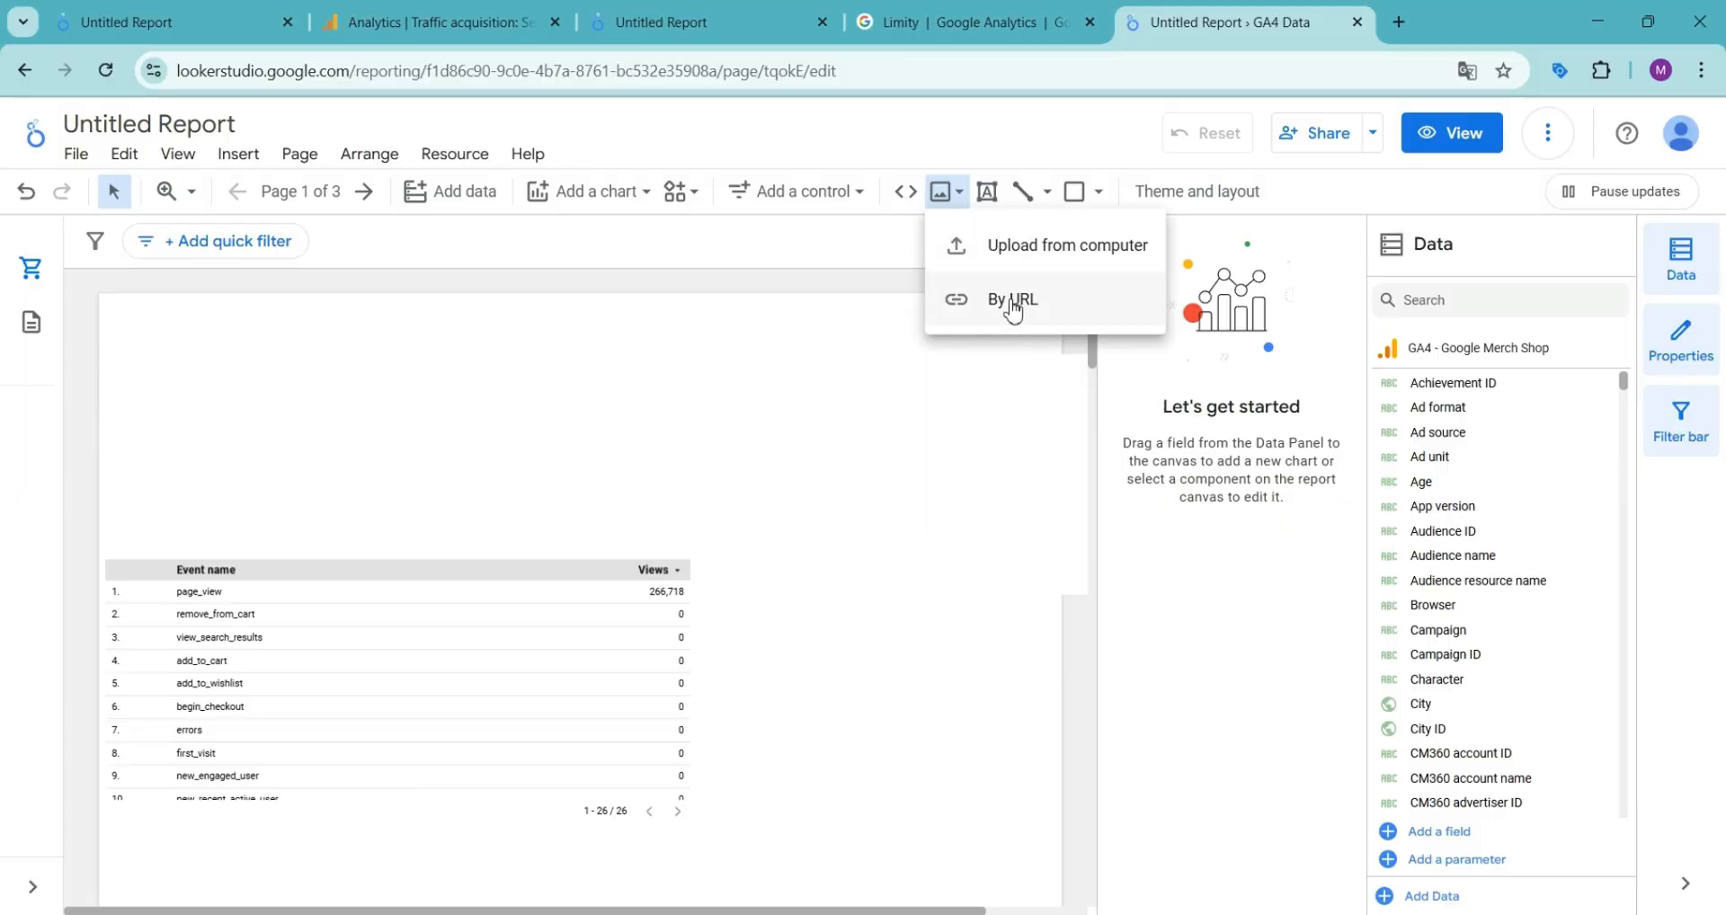
left_click(989, 196)
left_click(989, 197)
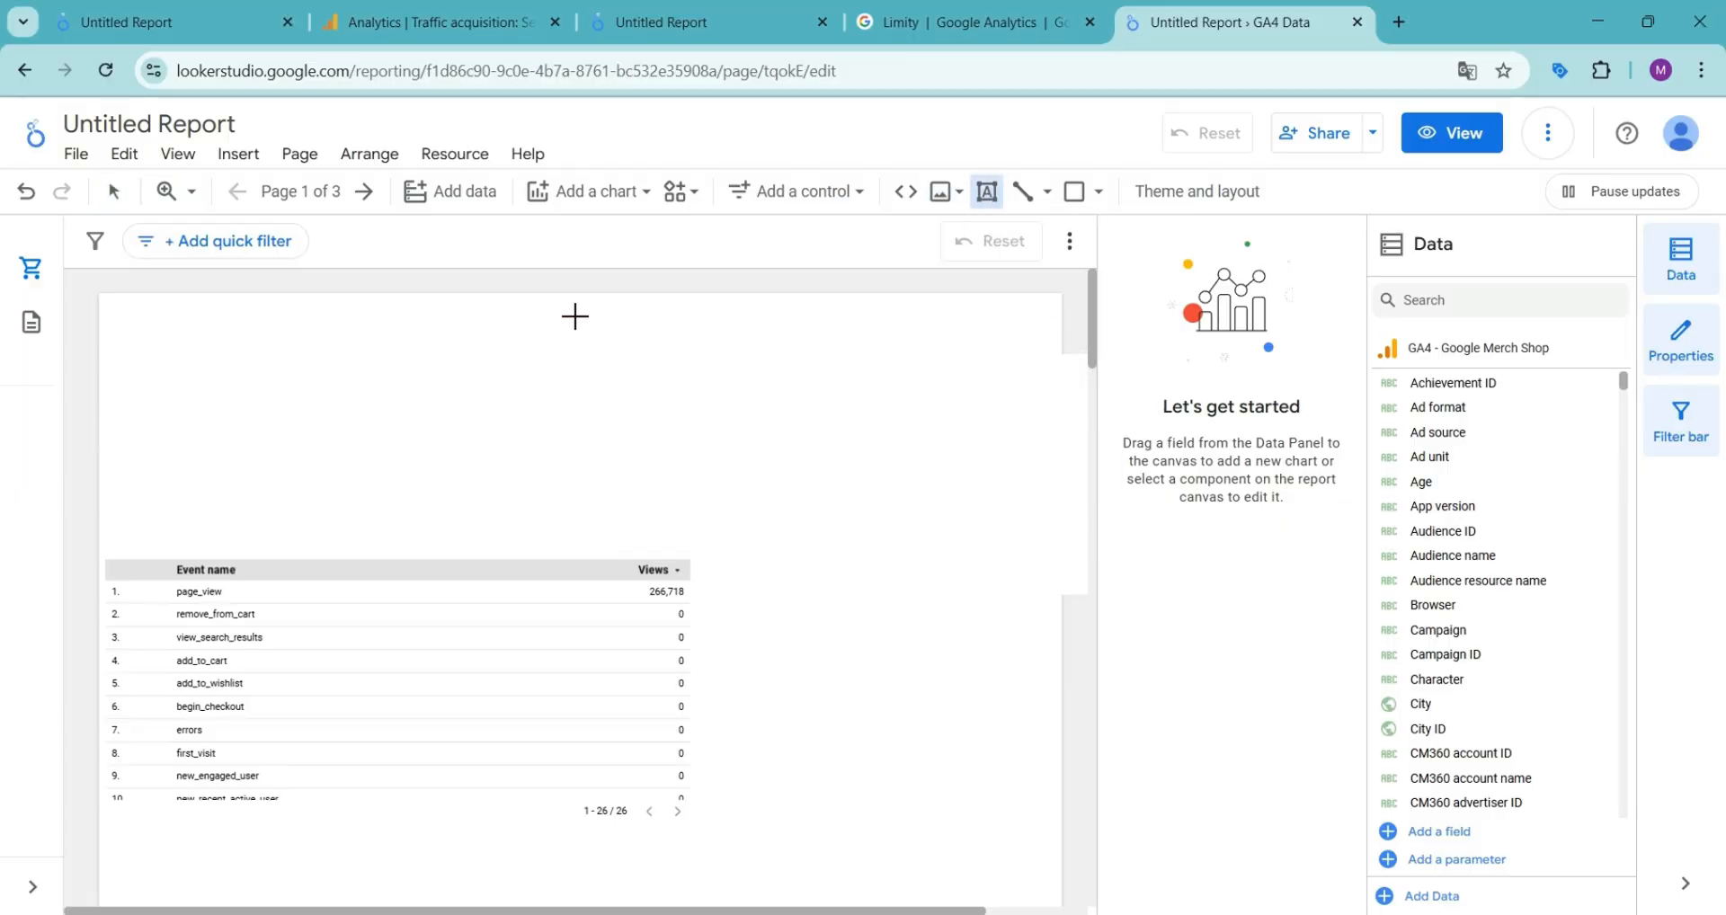
left_click_drag(573, 306, 894, 346)
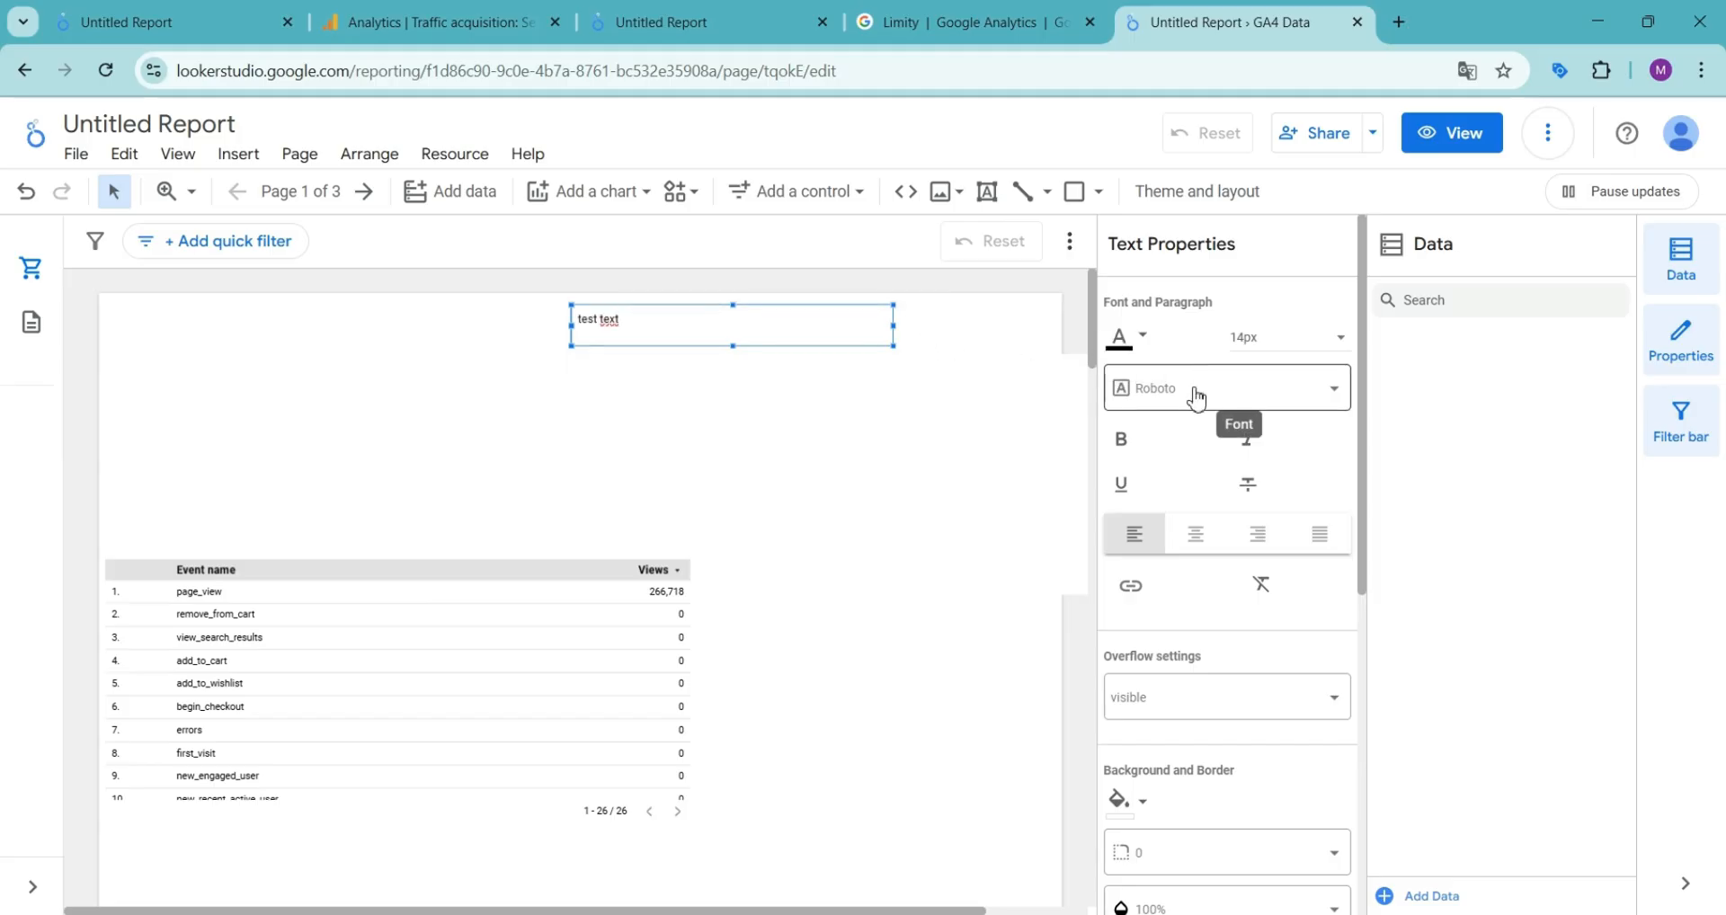
Examine the text box's font, overflow, background, border and padding options.
left_click(1193, 396)
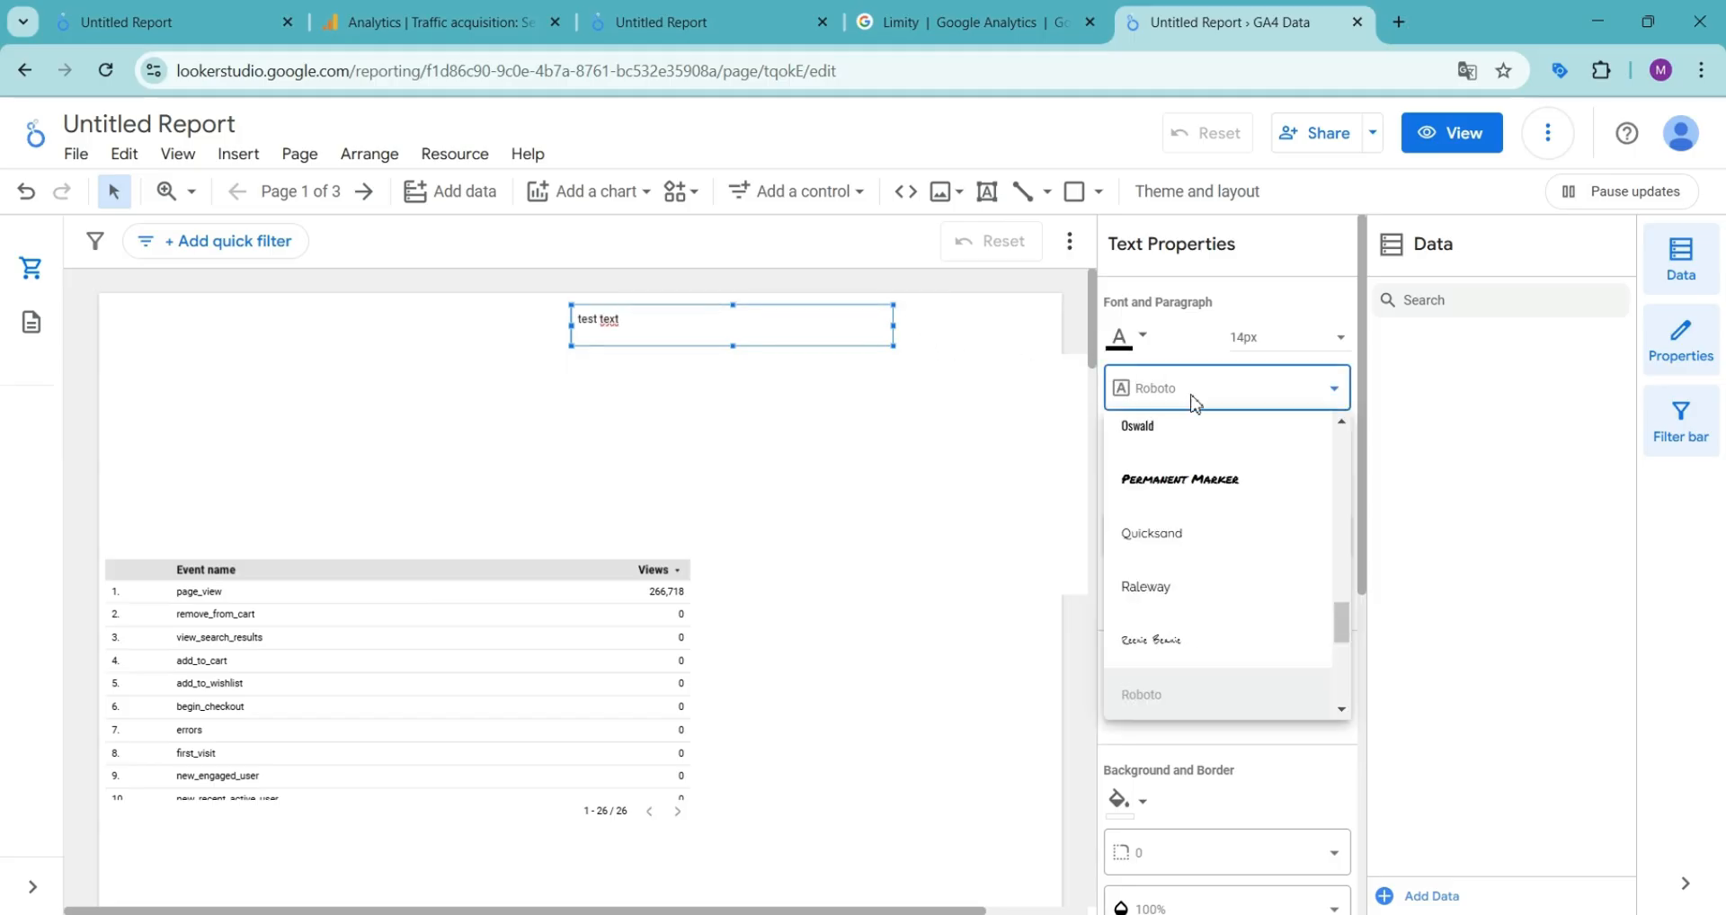
left_click(1227, 329)
scroll(1206, 449, "down", 1)
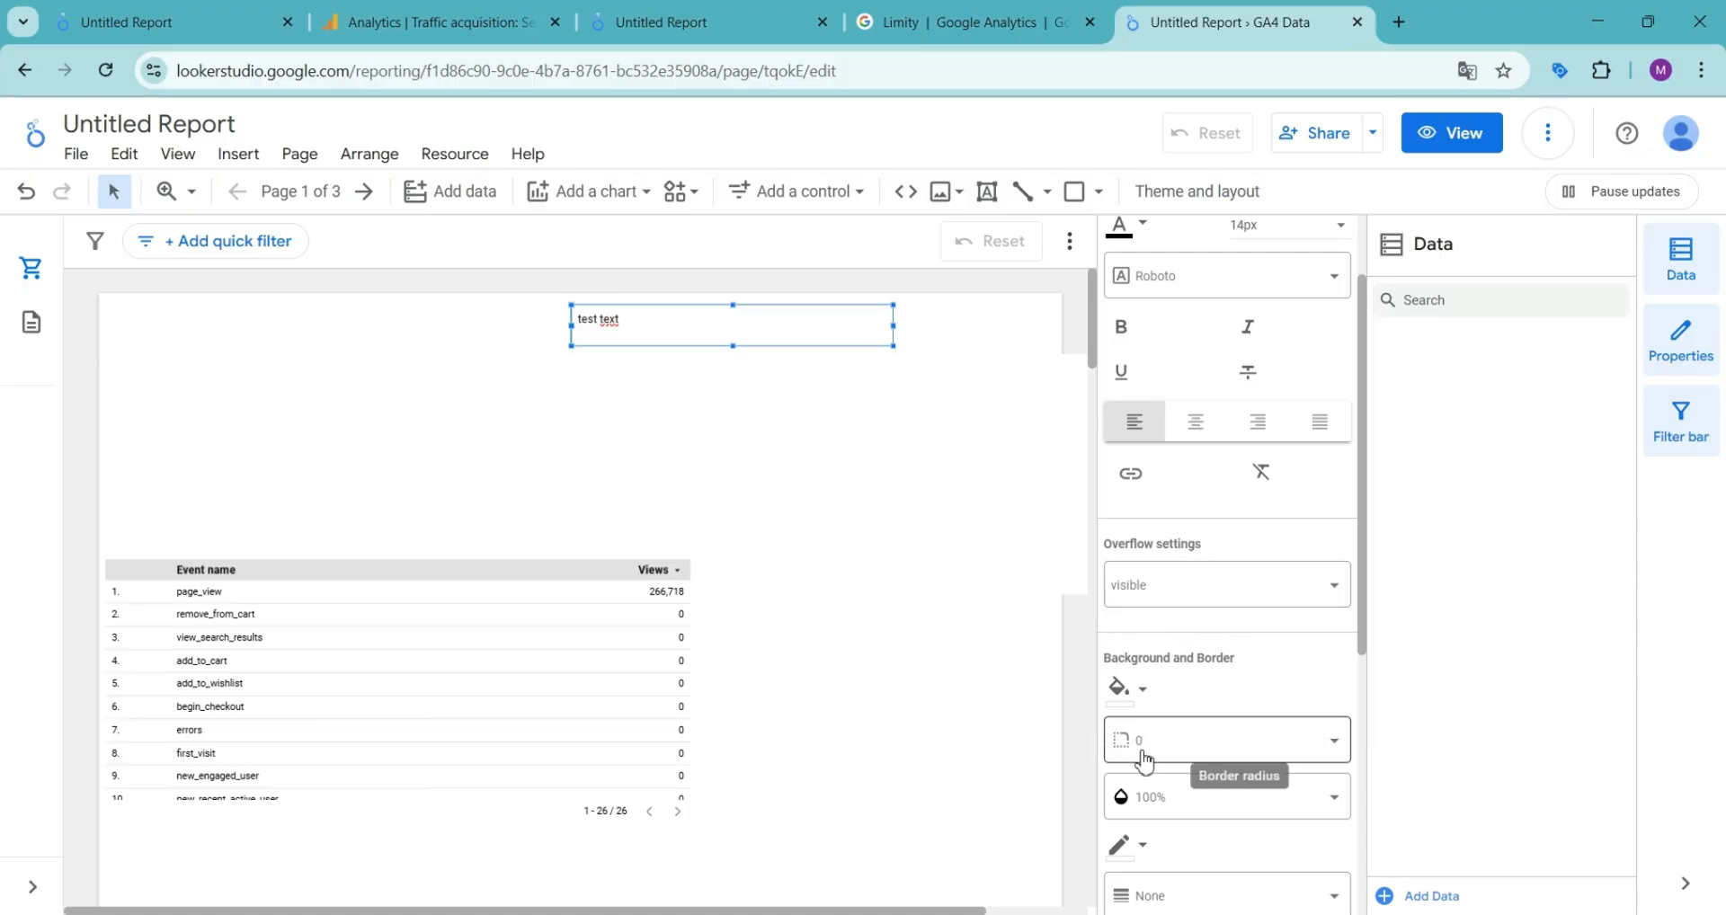
scroll(1187, 791, "down", 2)
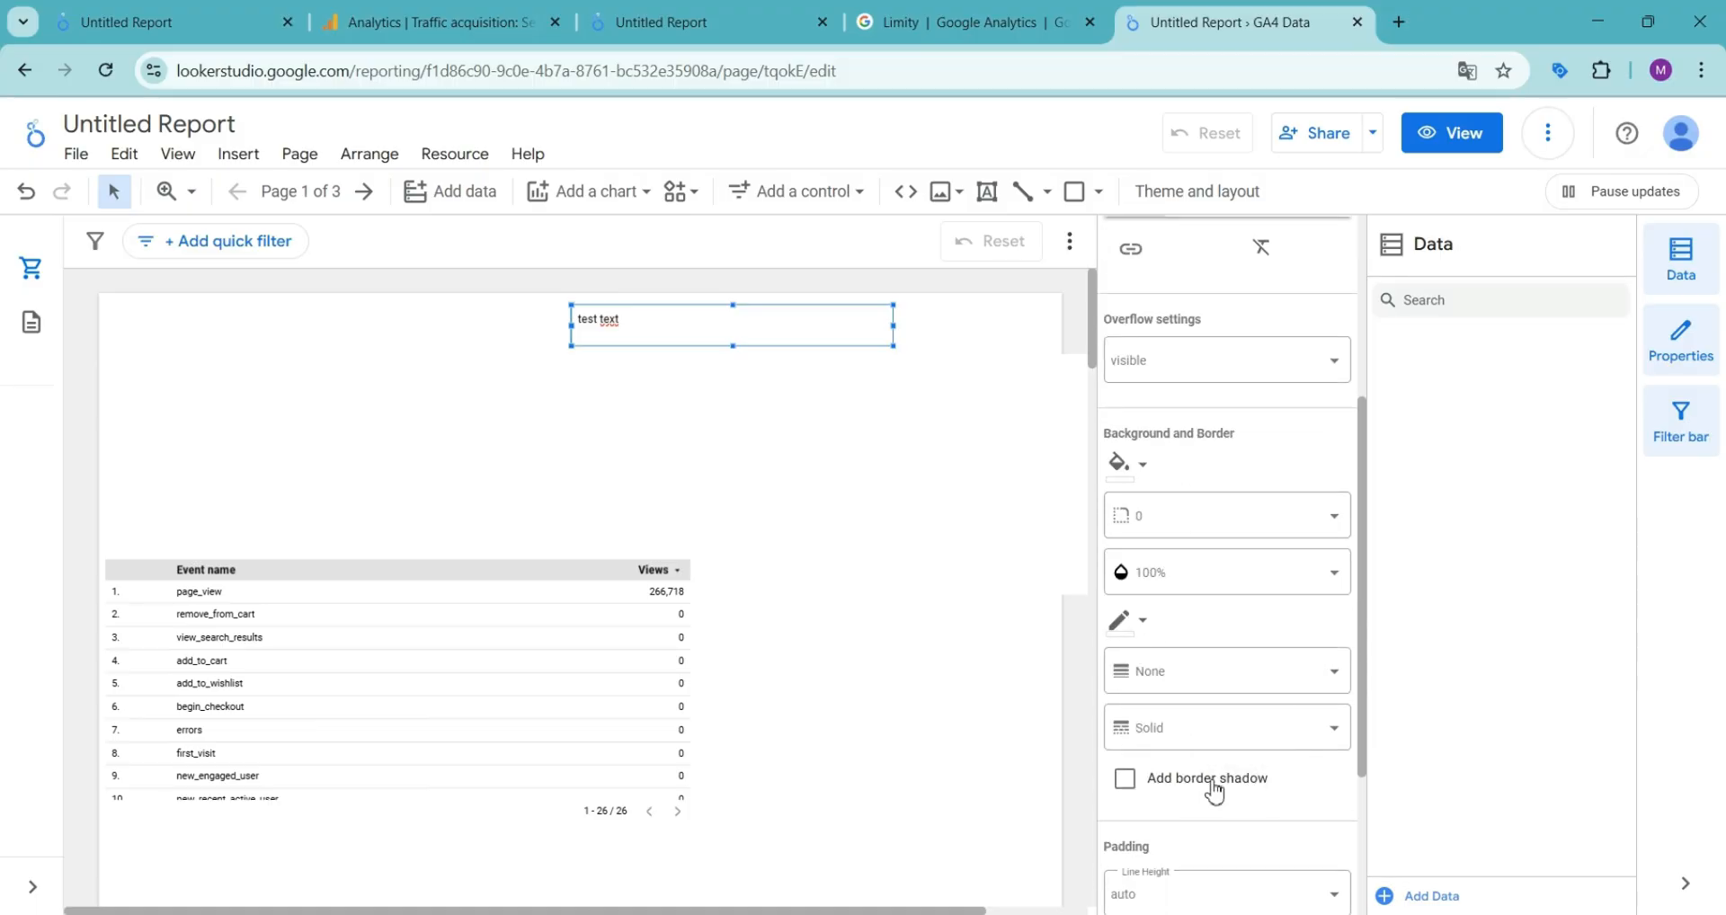
scroll(1214, 791, "down", 2)
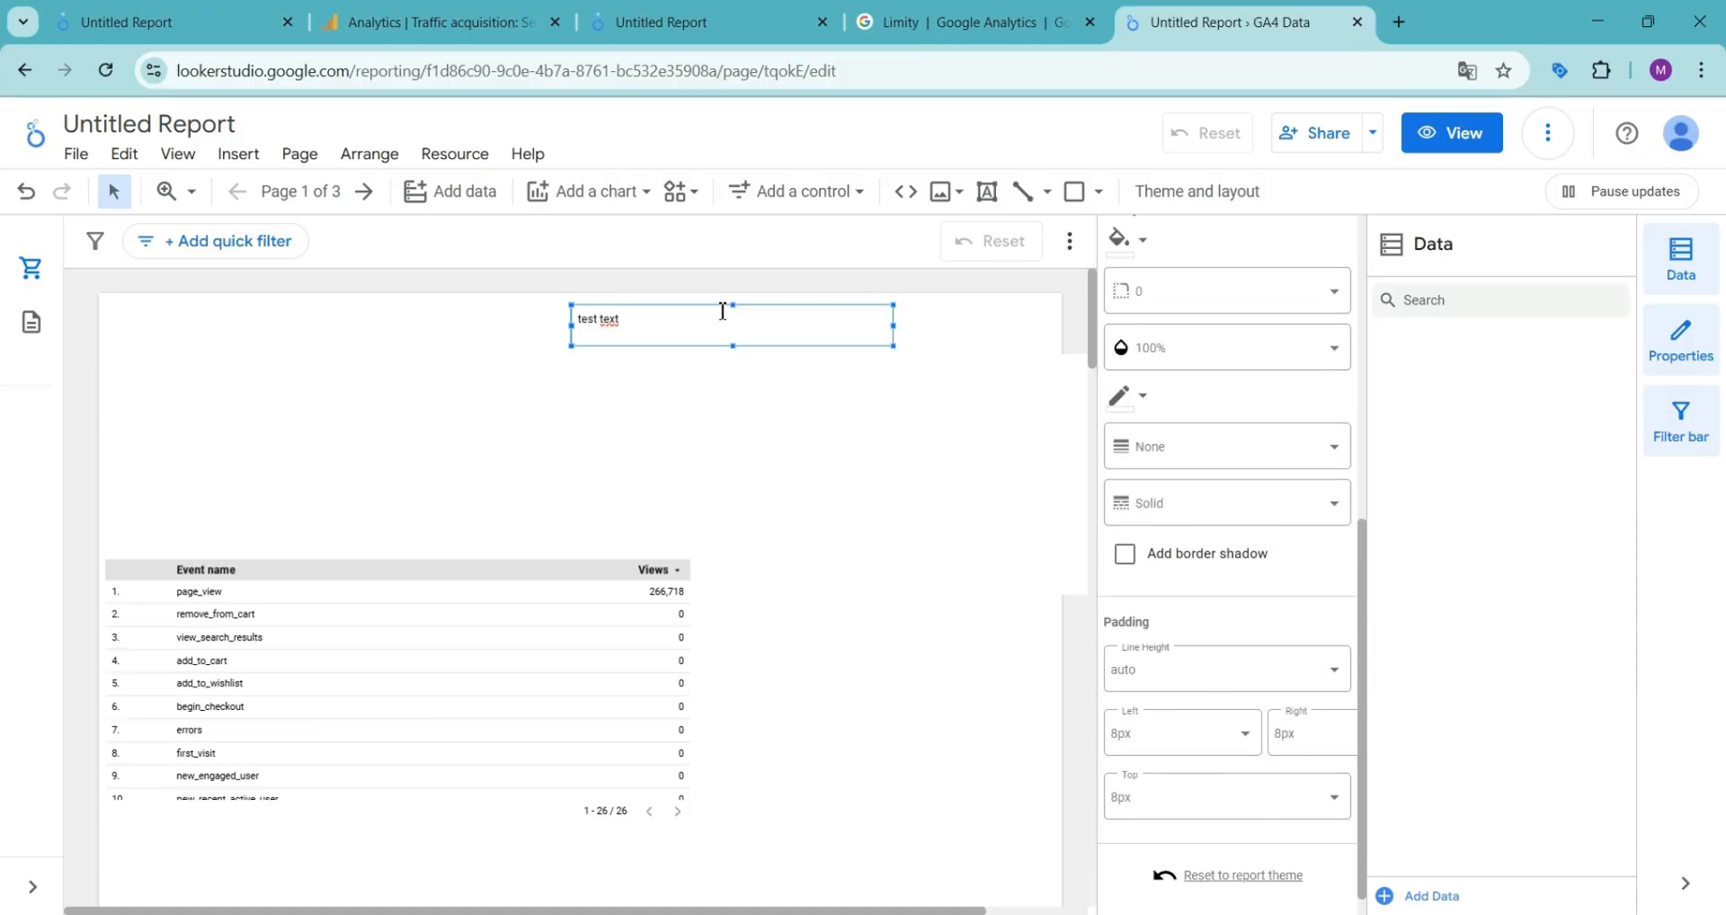
Draw a horizontal line from the page's left edge, between the test text and the event table.
left_click(1022, 192)
mouse_move(302, 454)
left_mouse_down()
mouse_move(100, 470)
mouse_move(100, 454)
left_mouse_up()
left_click_drag(557, 460, 1062, 455)
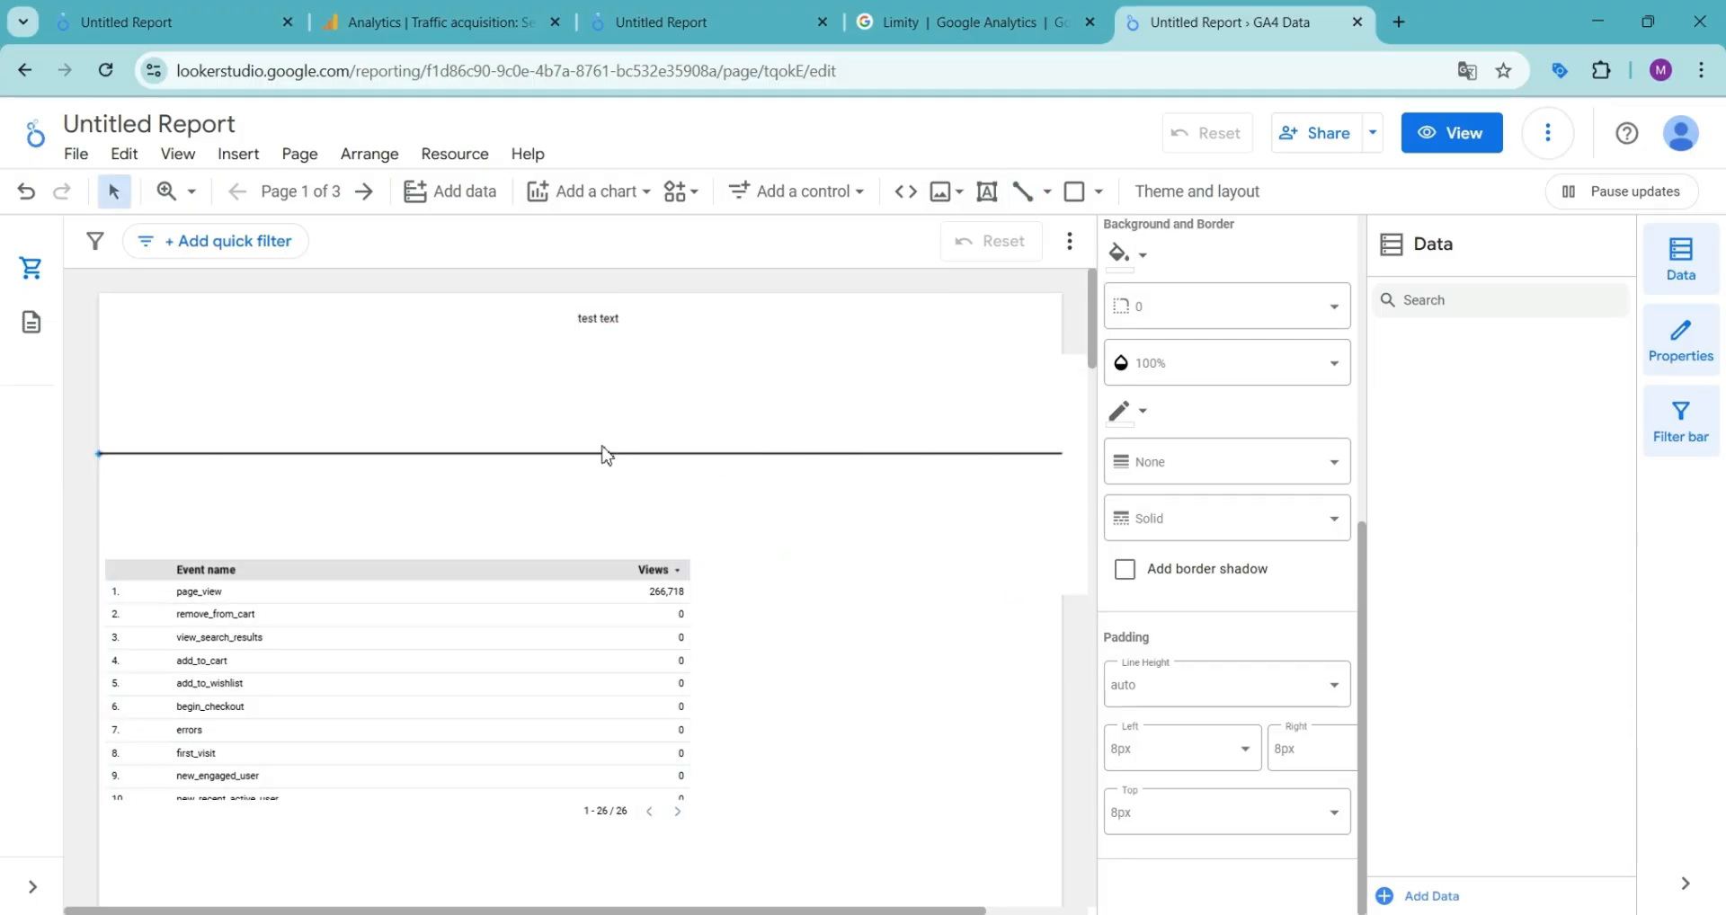
Look through the text formatting properties and the rectangle and circle shapes available for the page.
scroll(1196, 450, "up", 6)
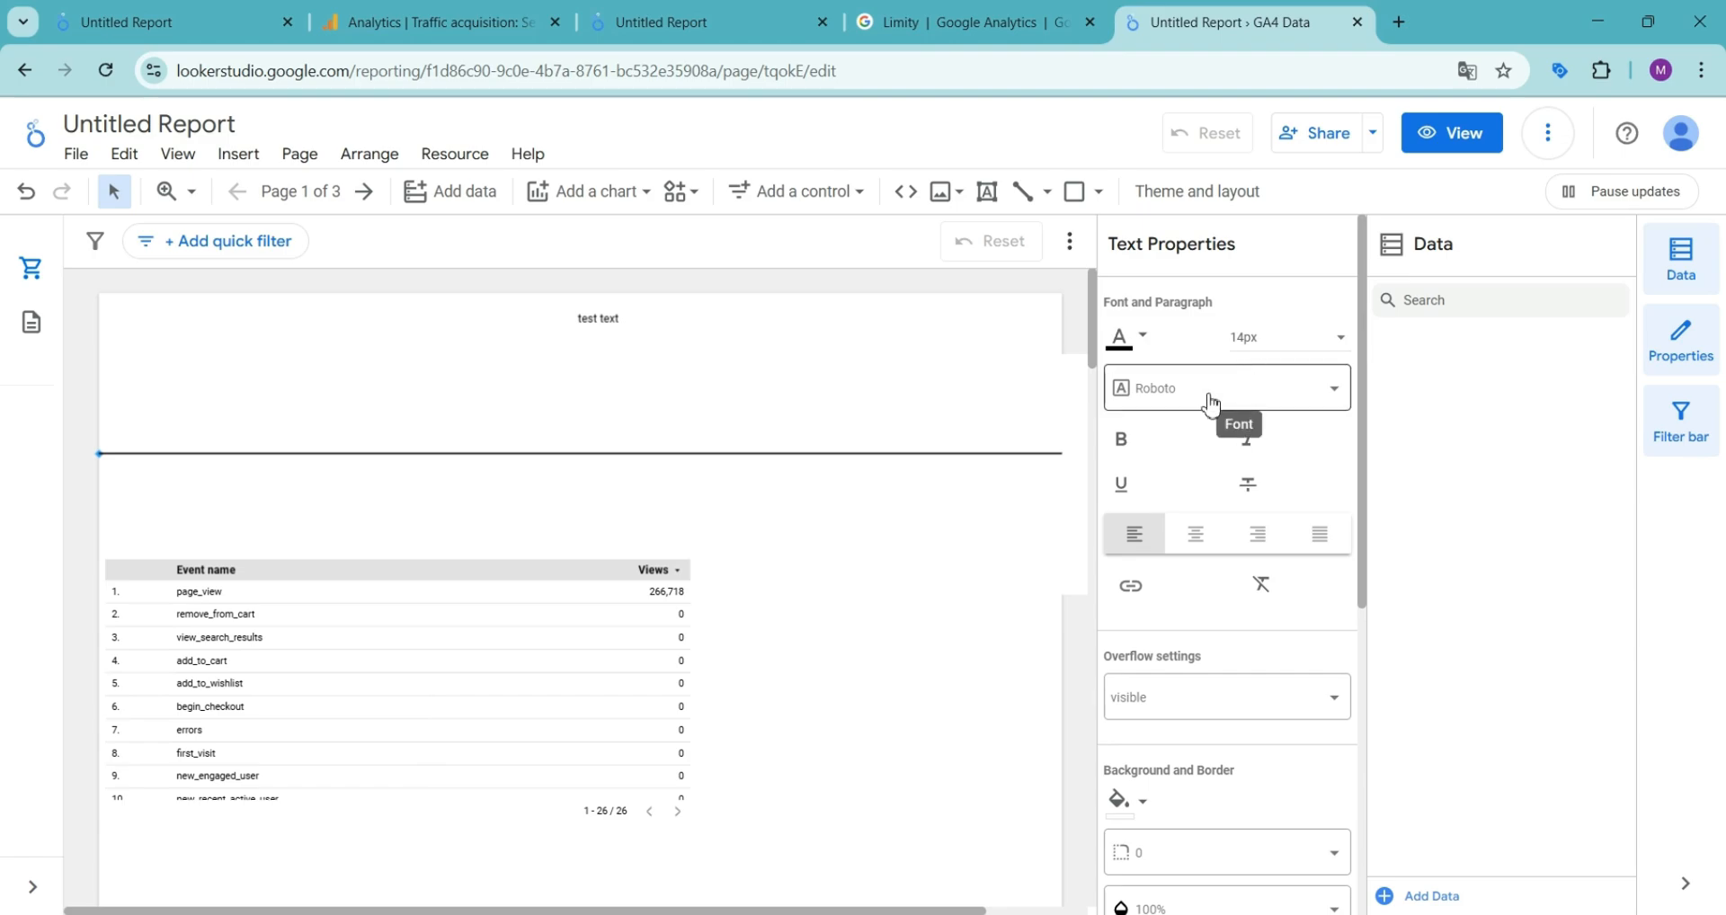
scroll(1205, 562, "down", 1)
scroll(1205, 558, "down", 2)
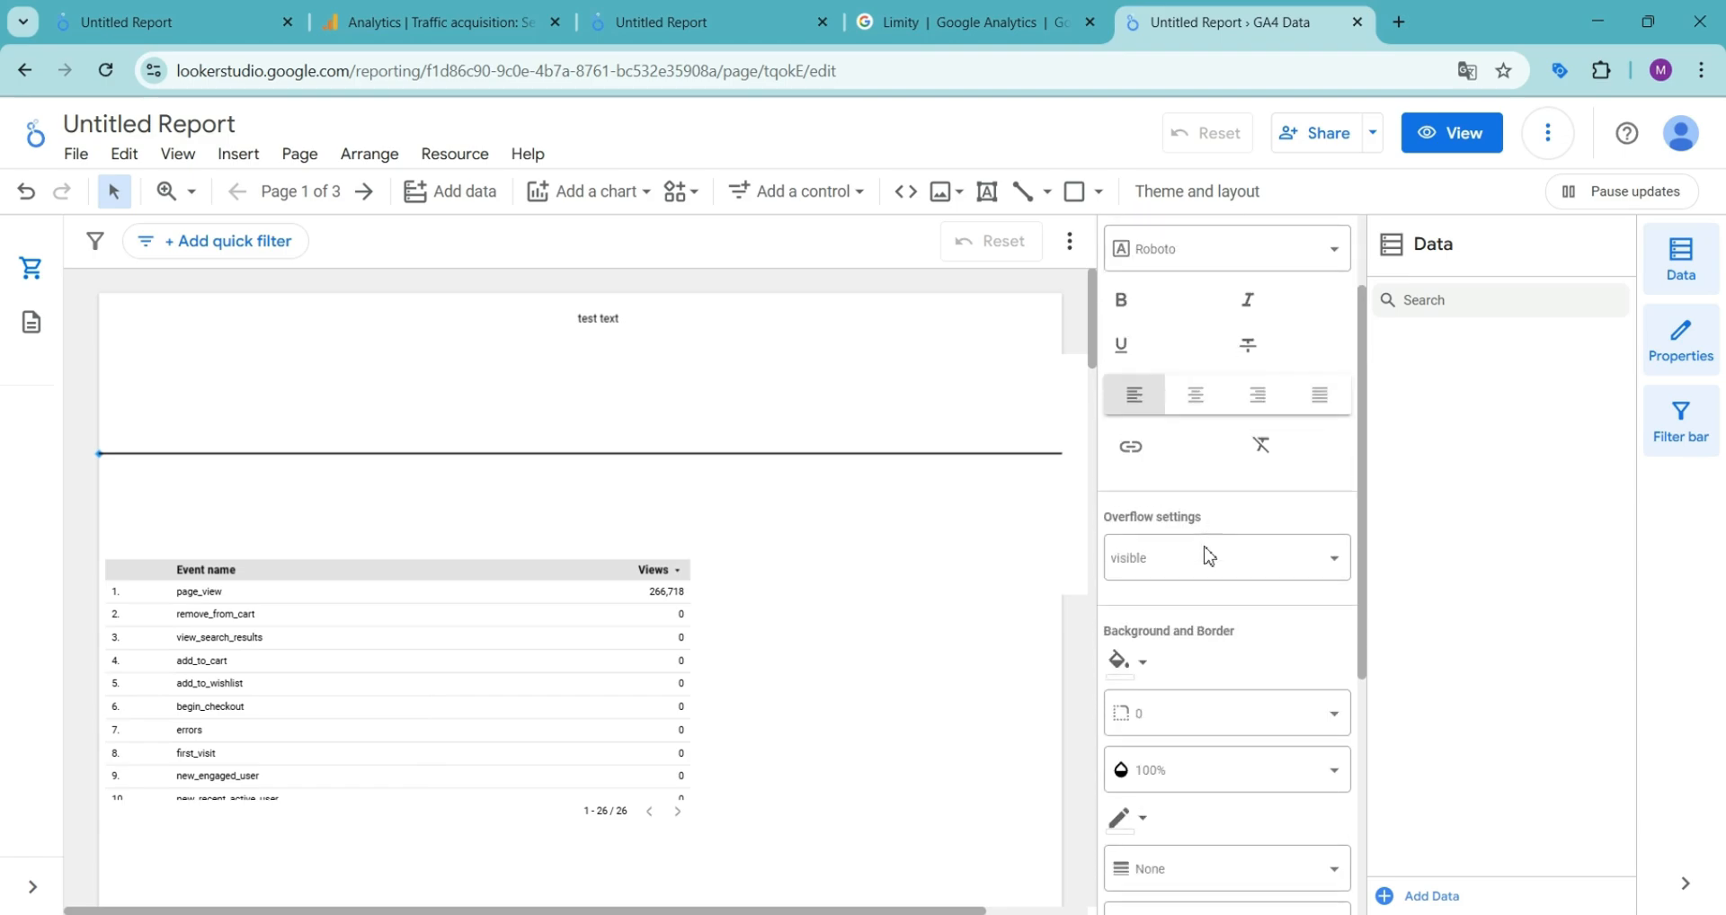
left_click(1097, 205)
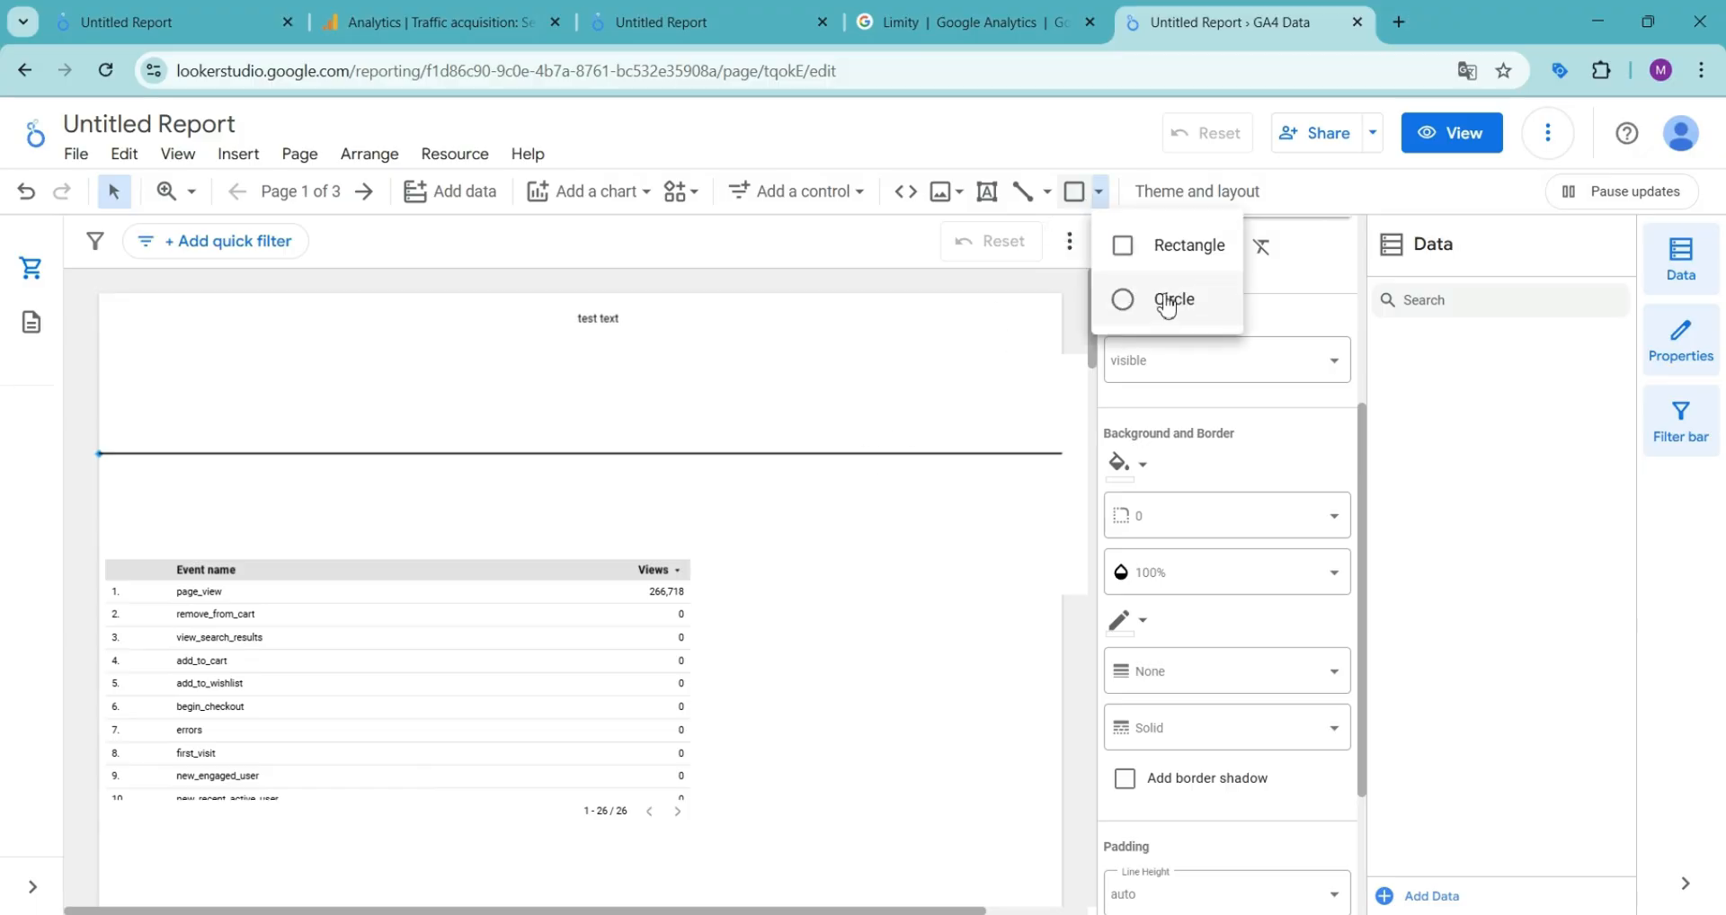
left_click(1150, 199)
Examine the report's file commands, including version history, and its editing commands.
left_click(76, 154)
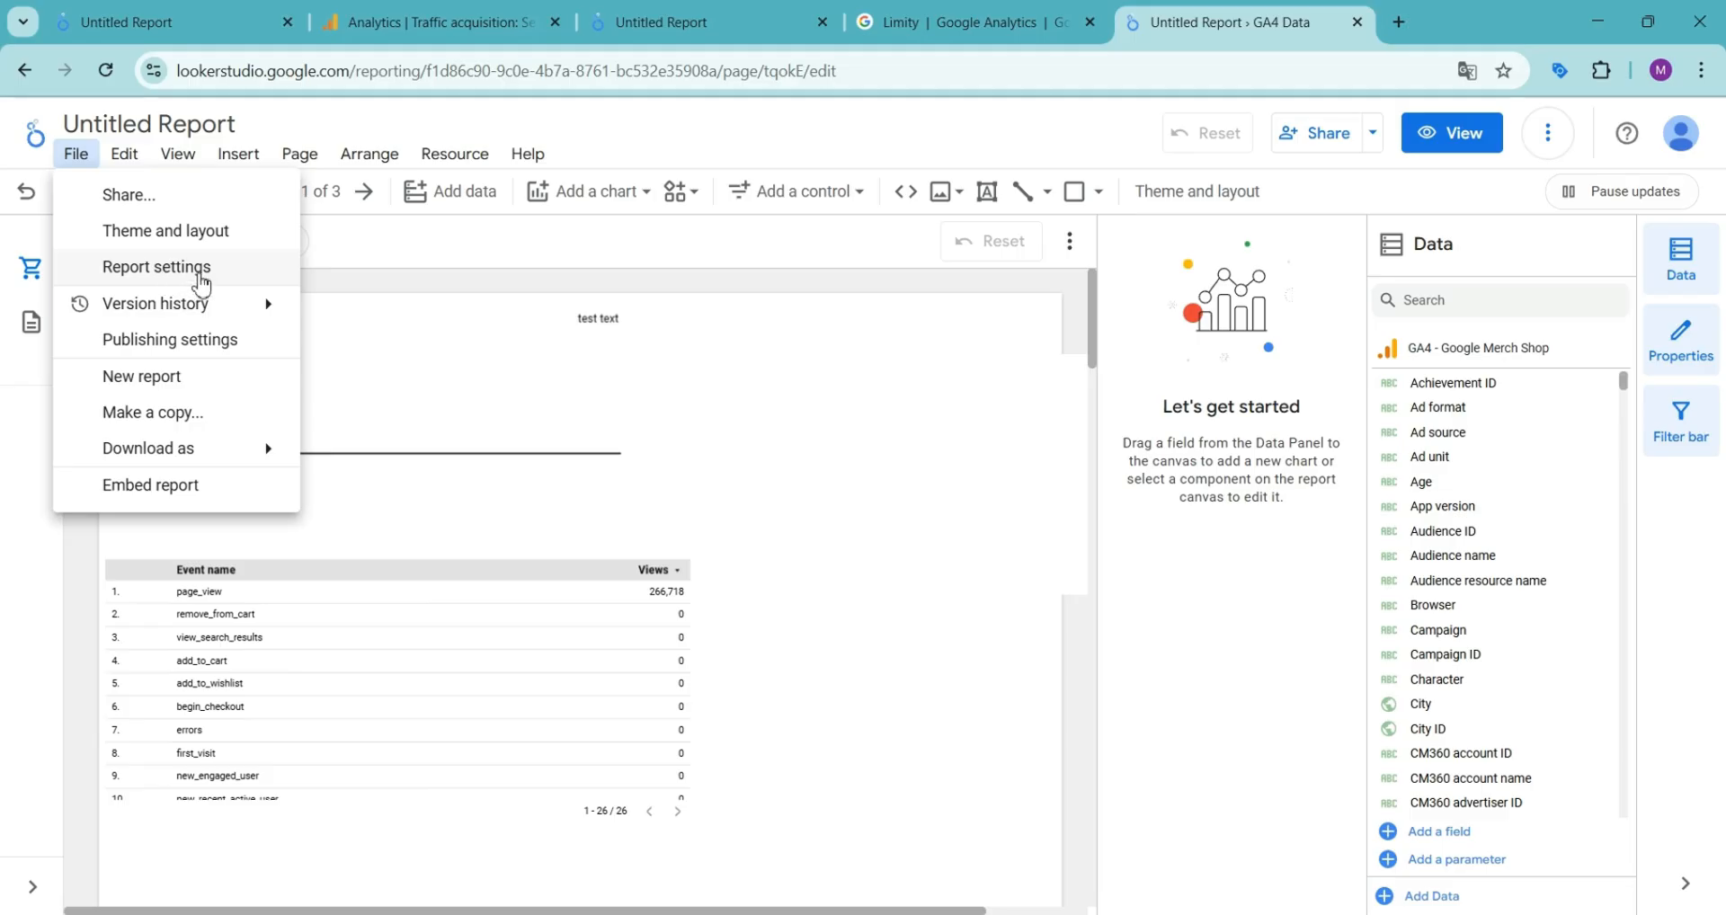
mouse_move(172, 303)
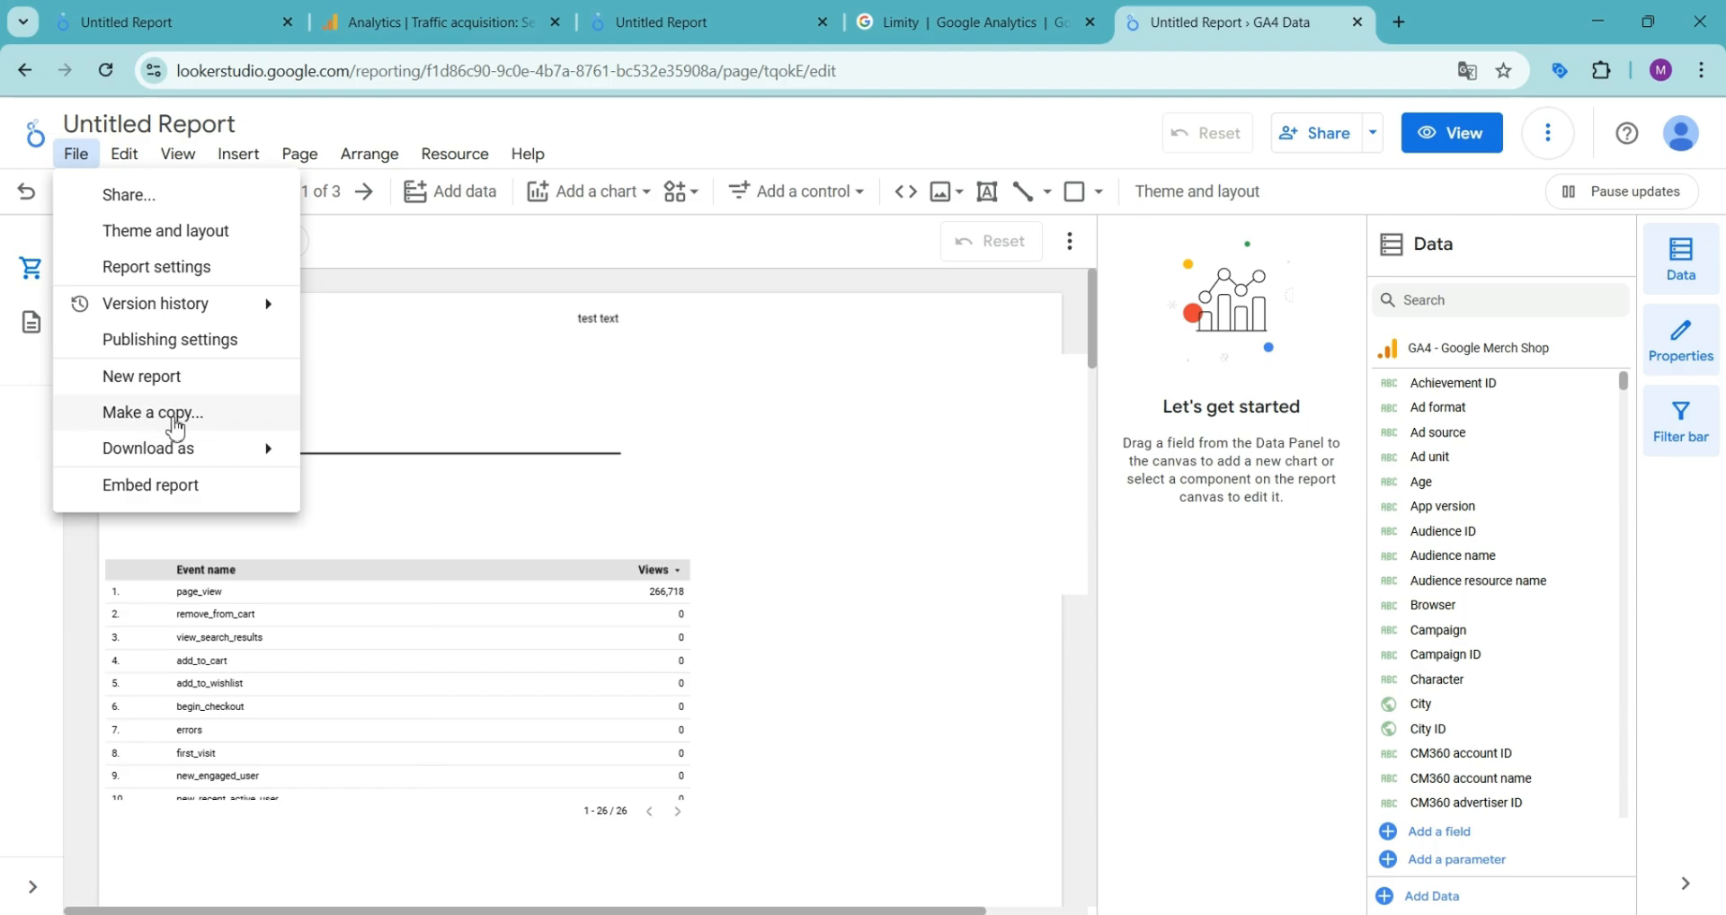
mouse_move(192, 451)
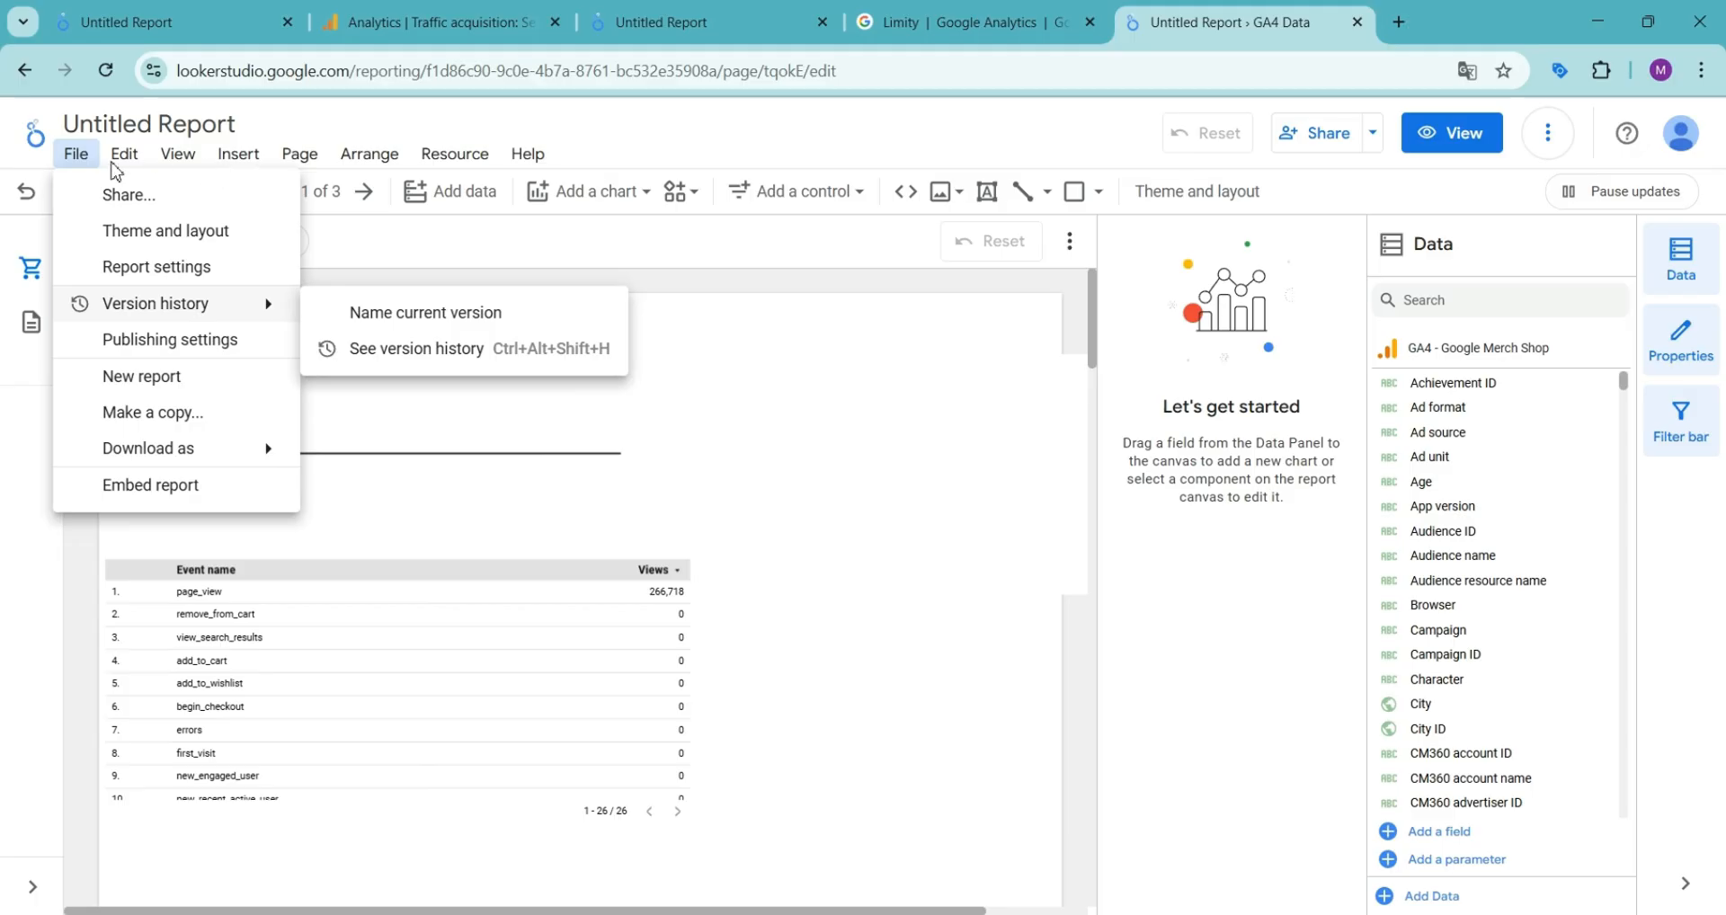
mouse_move(124, 165)
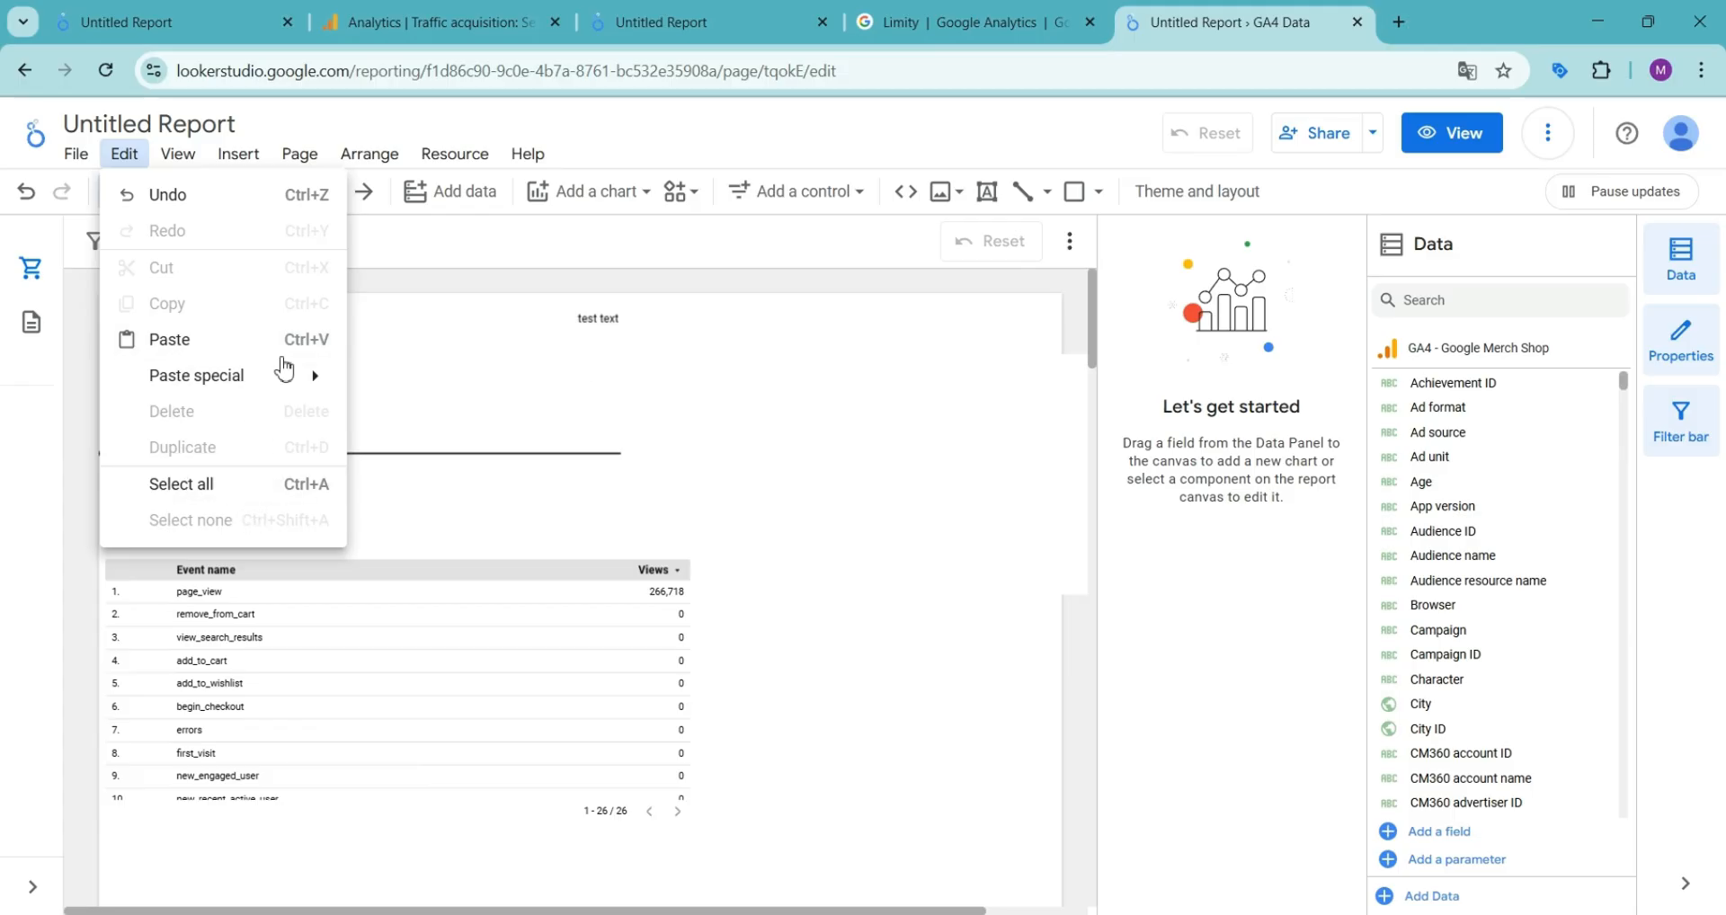
Examine the view options for snapping, grid size, grid padding and horizontal and vertical grid offset.
left_click(185, 159)
left_click(185, 160)
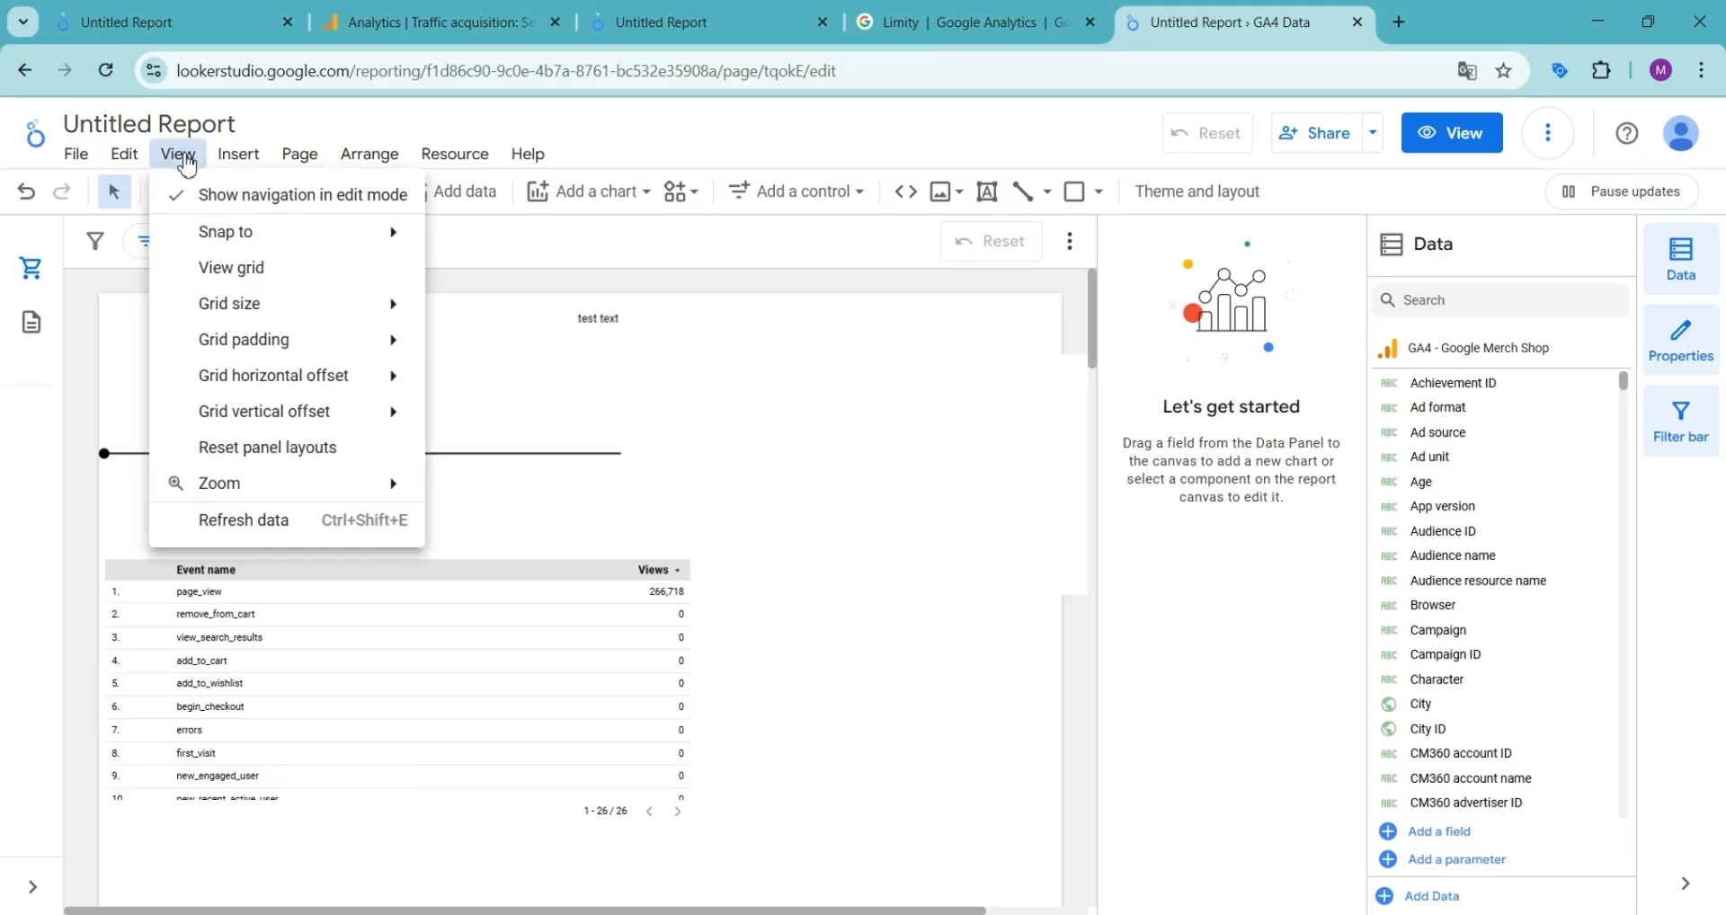
mouse_move(234, 229)
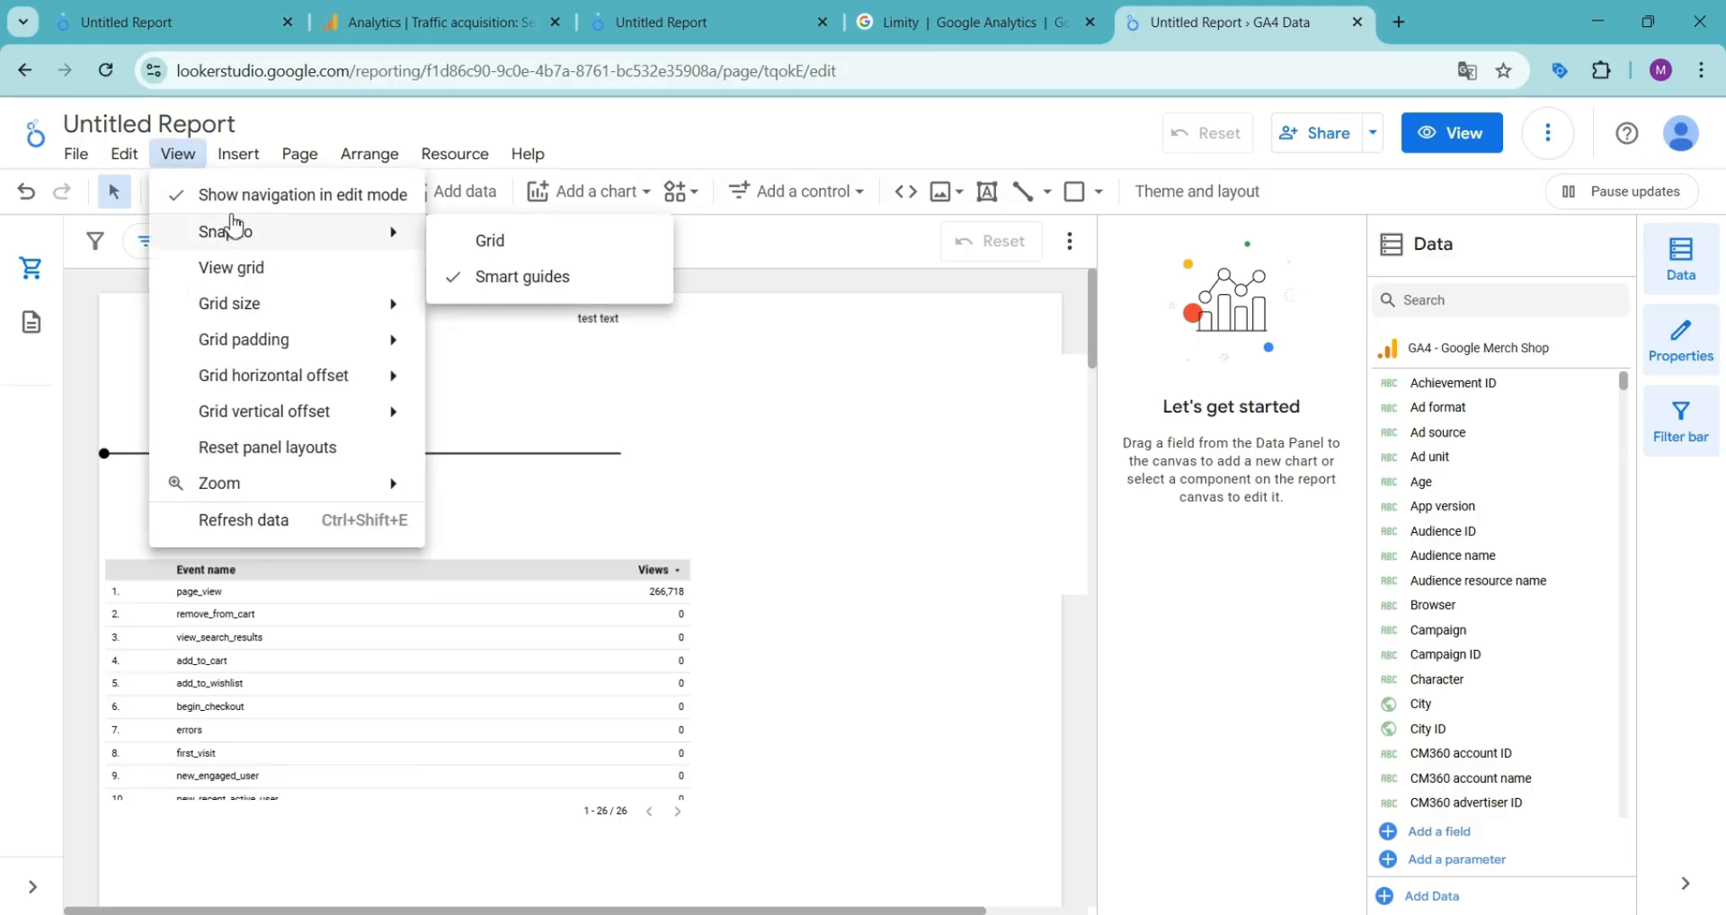
mouse_move(287, 300)
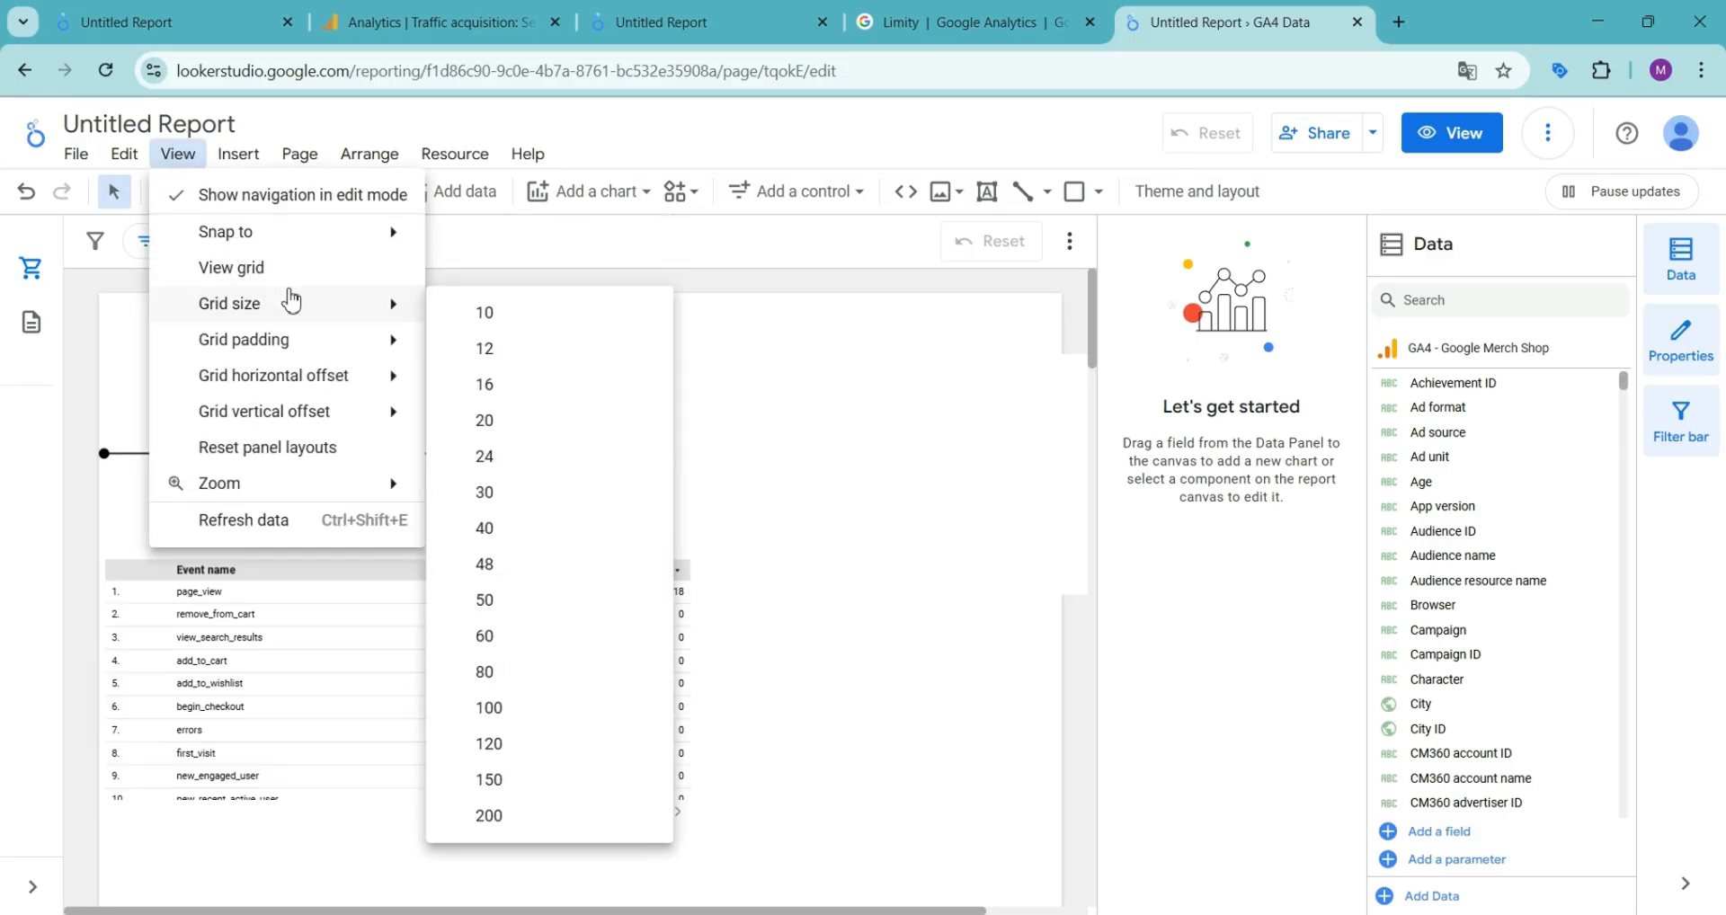
mouse_move(259, 353)
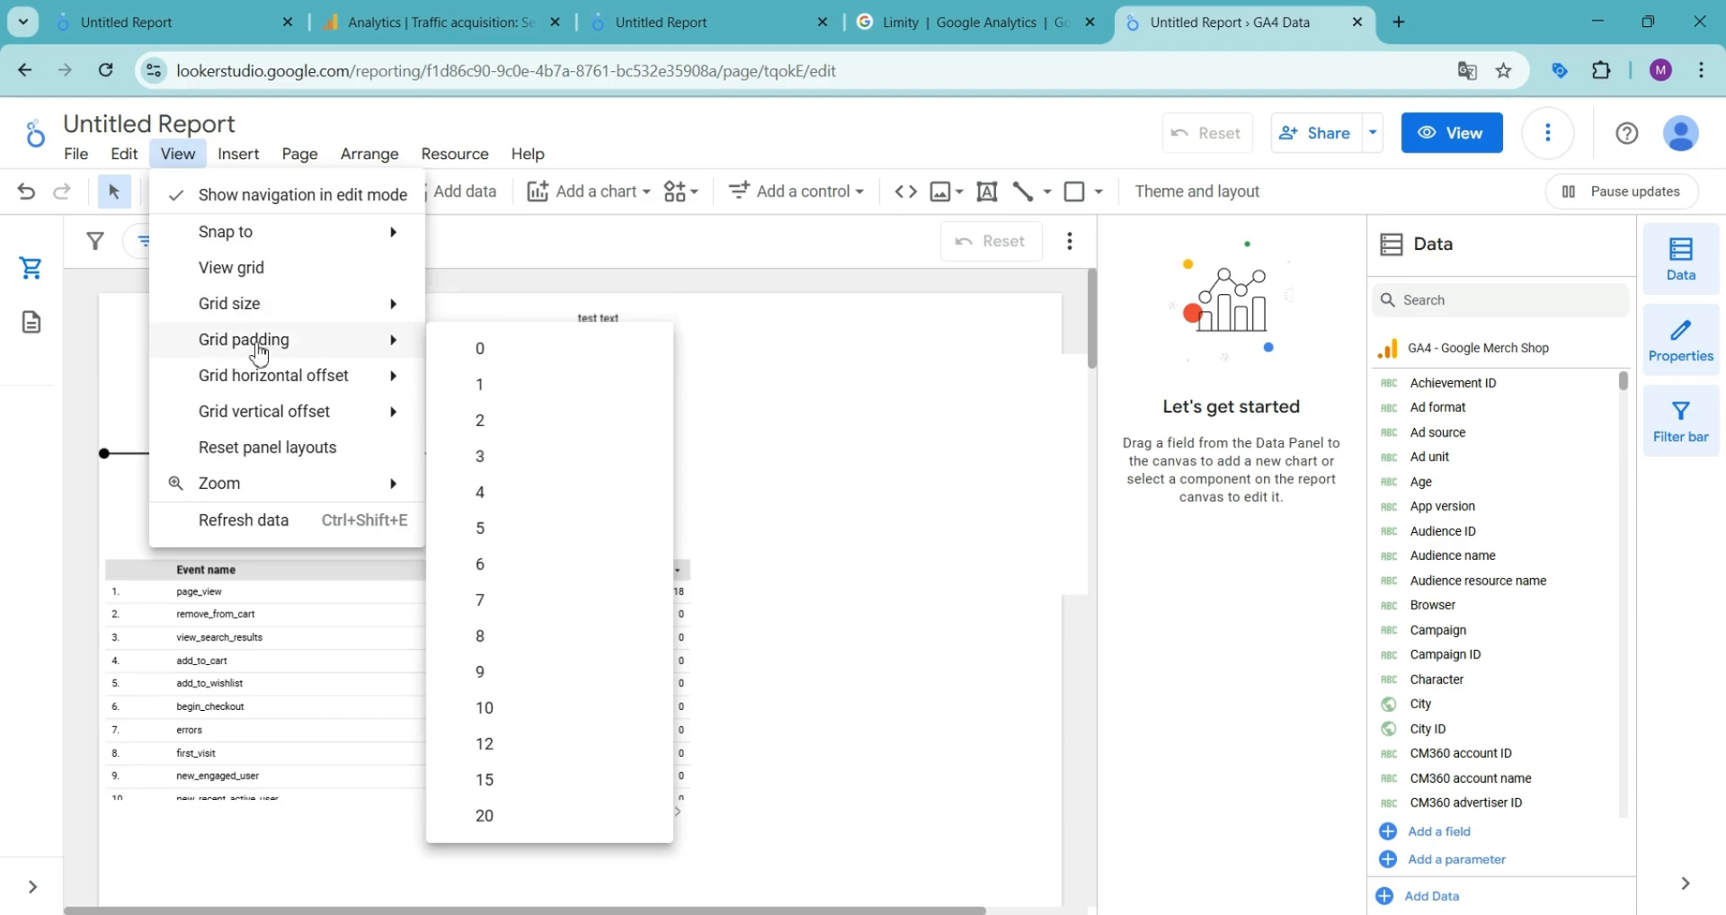
mouse_move(315, 387)
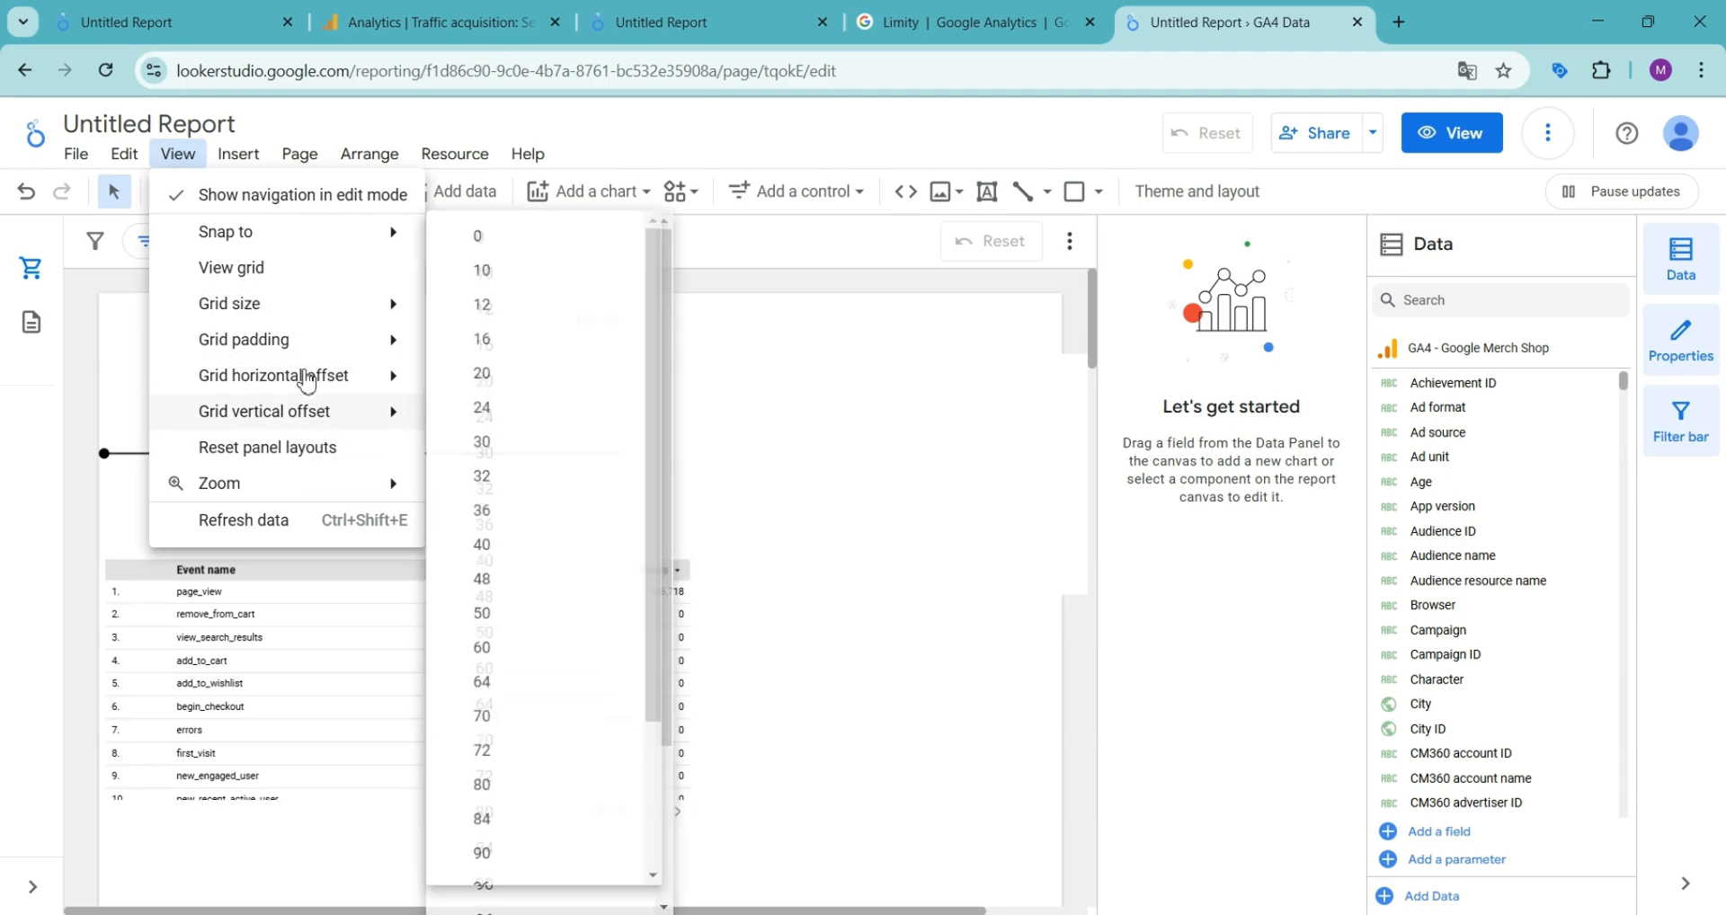
Examine the full list of charts, controls, text, image and shape elements that can be inserted.
left_click(250, 158)
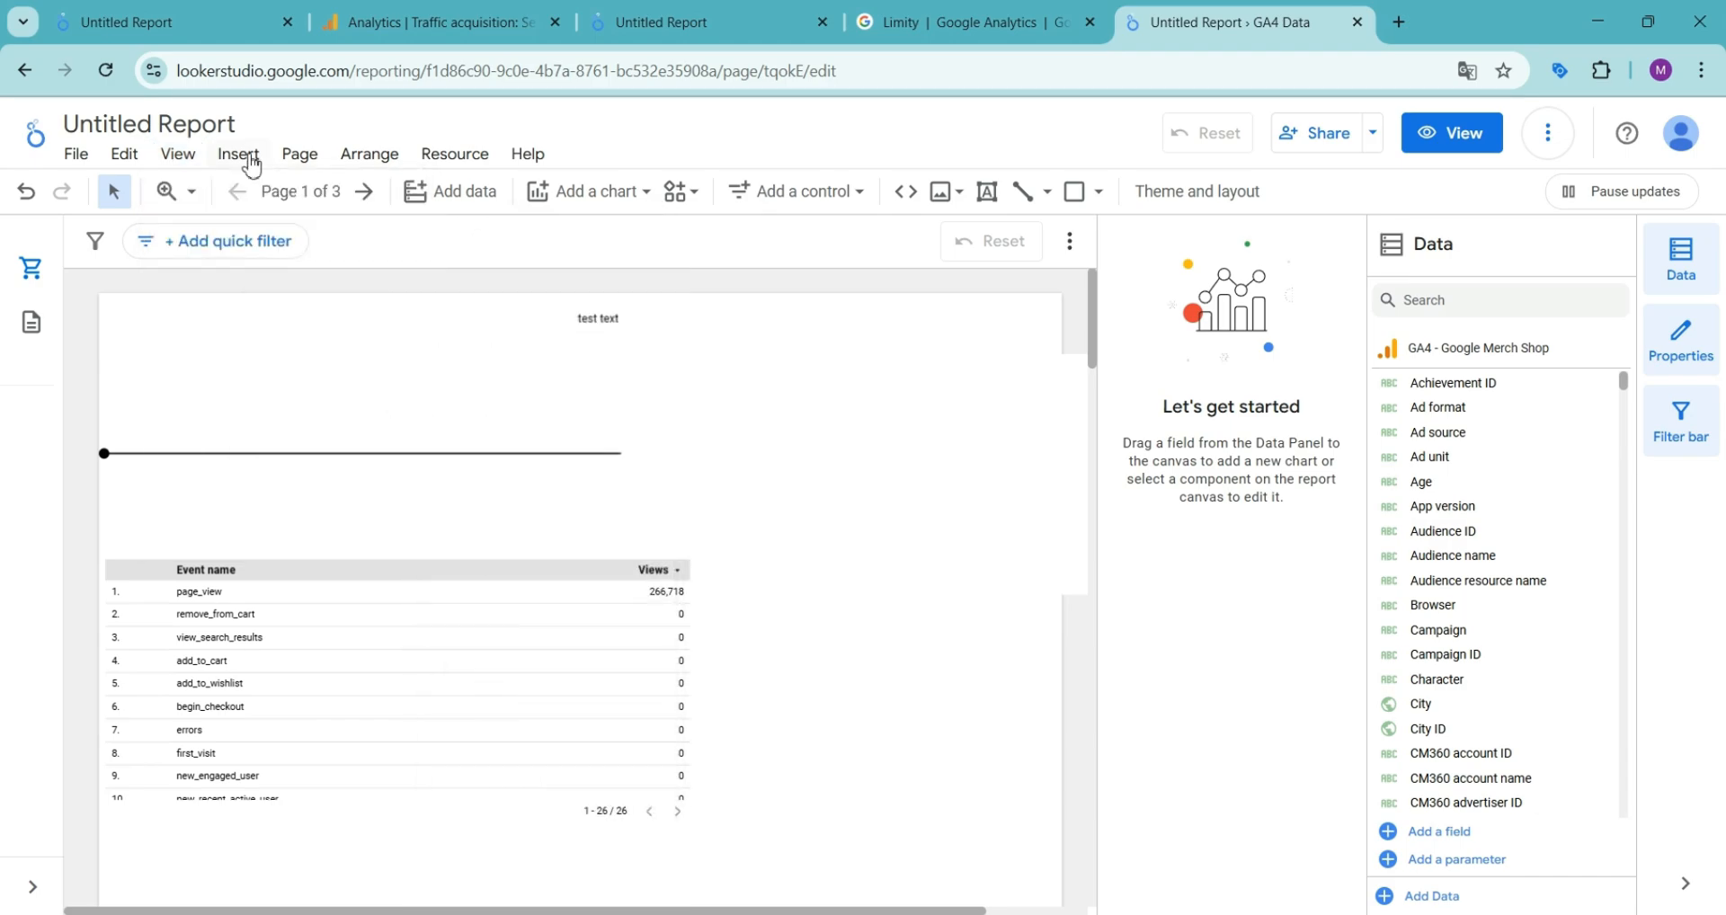
left_click(250, 159)
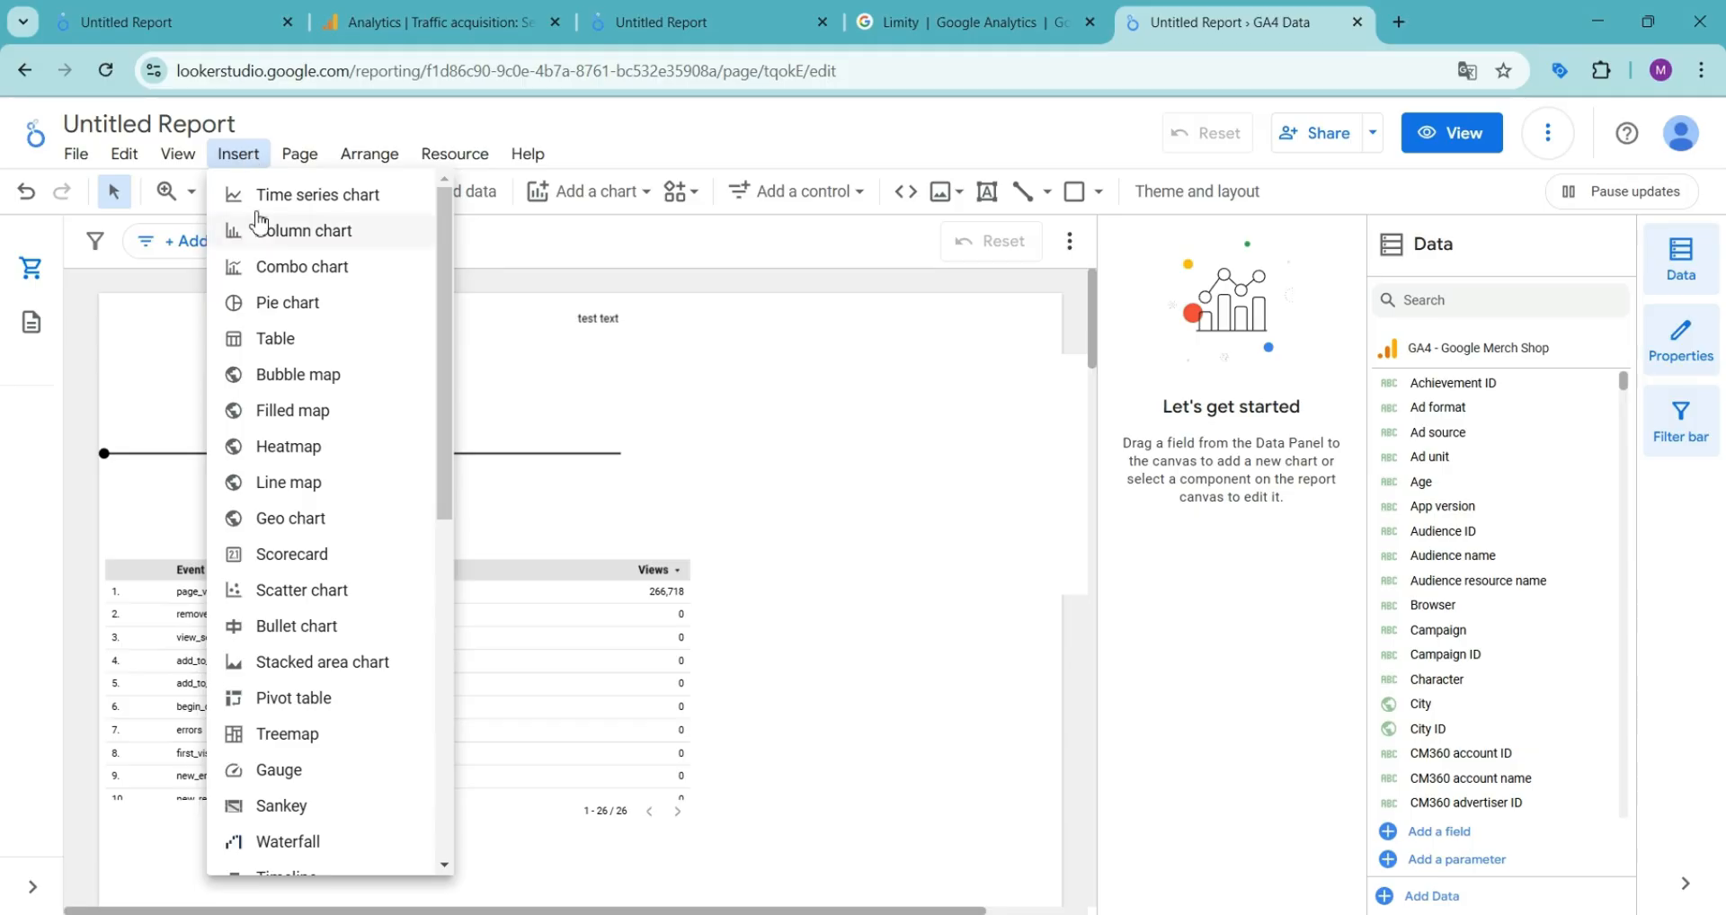
scroll(282, 236, "down", 4)
scroll(283, 236, "down", 5)
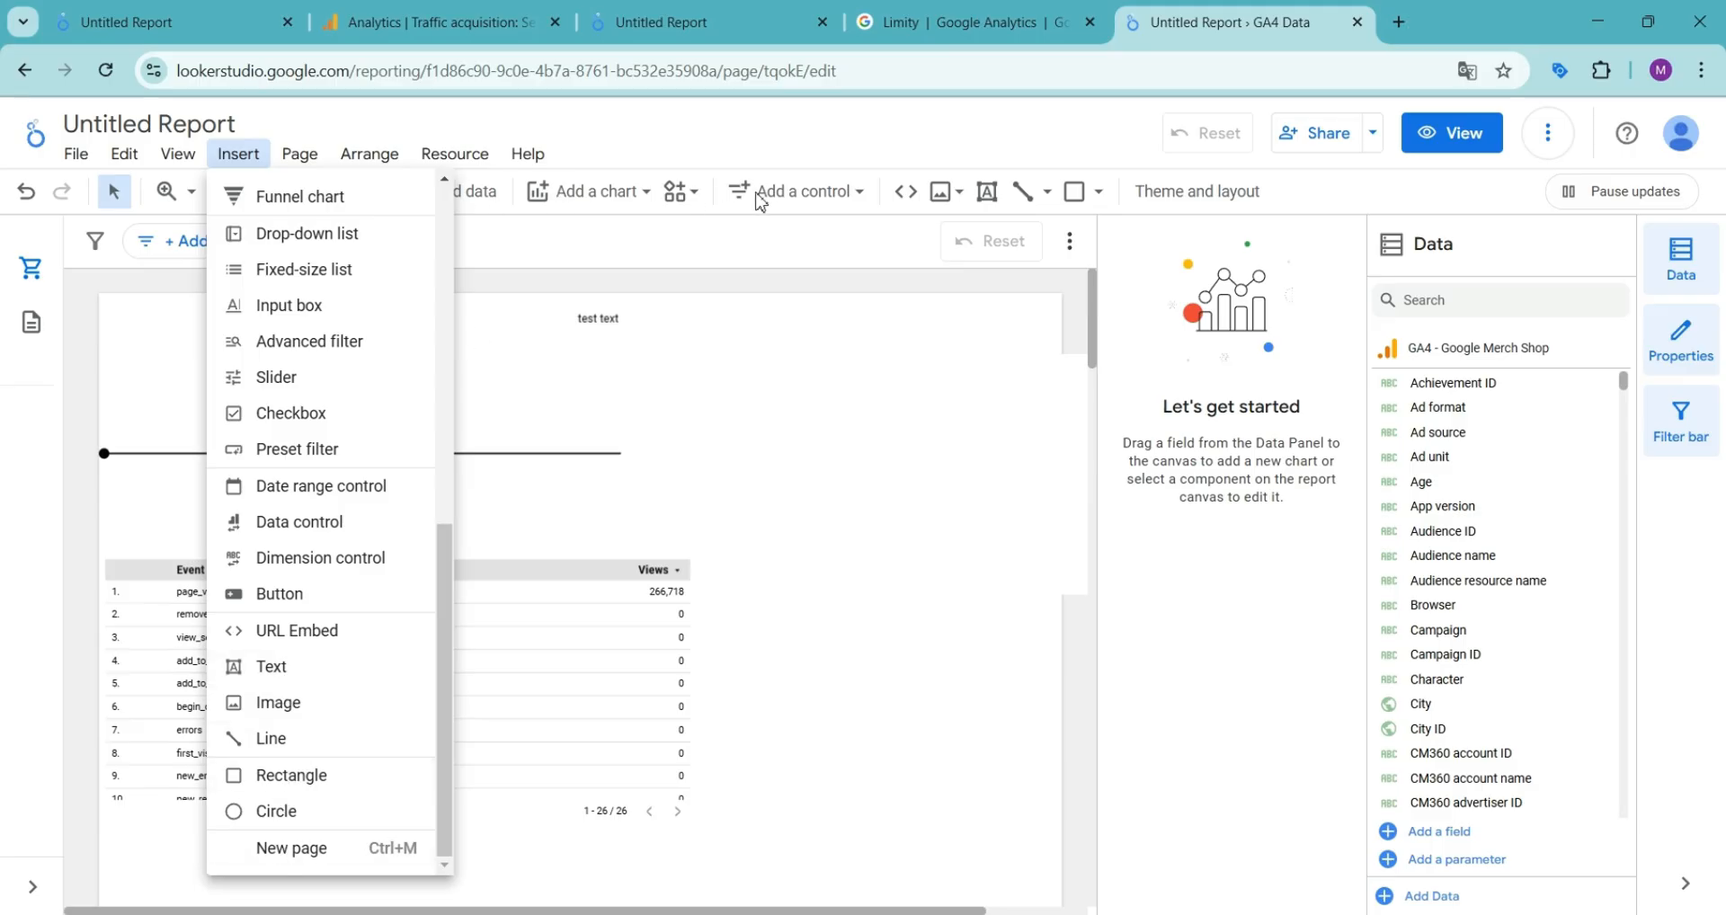
left_click(239, 157)
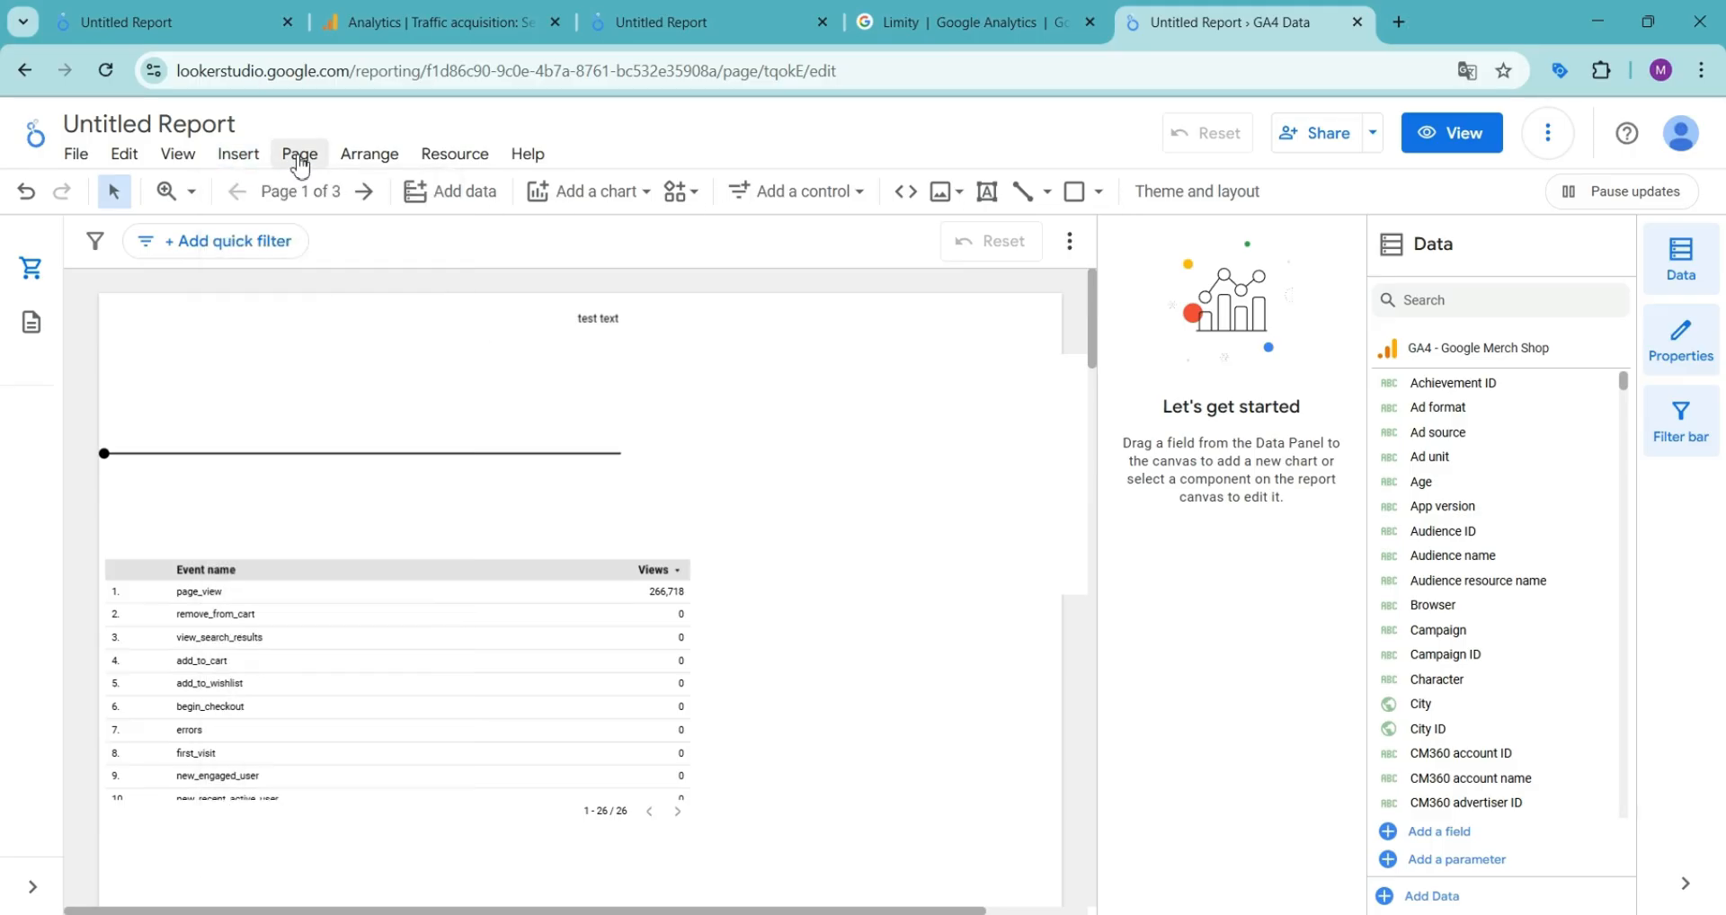
Examine the page management commands, the canvas context commands and the arrange commands for ordering, aligning and grouping.
left_click(297, 160)
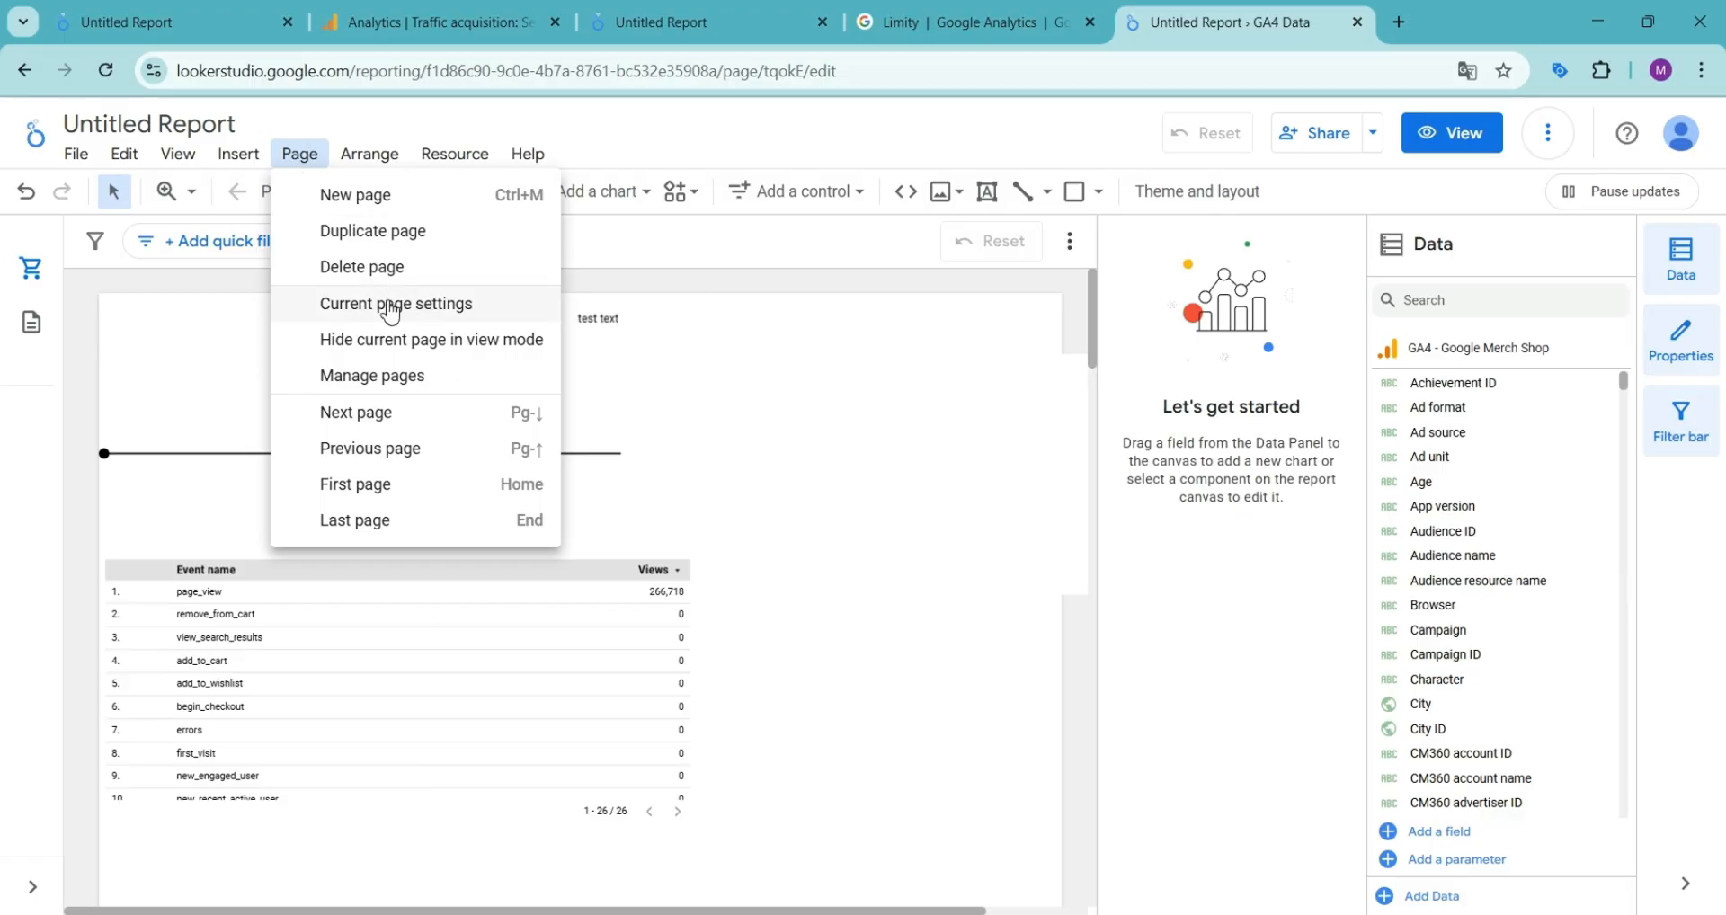
right_click(781, 619)
right_click(762, 620)
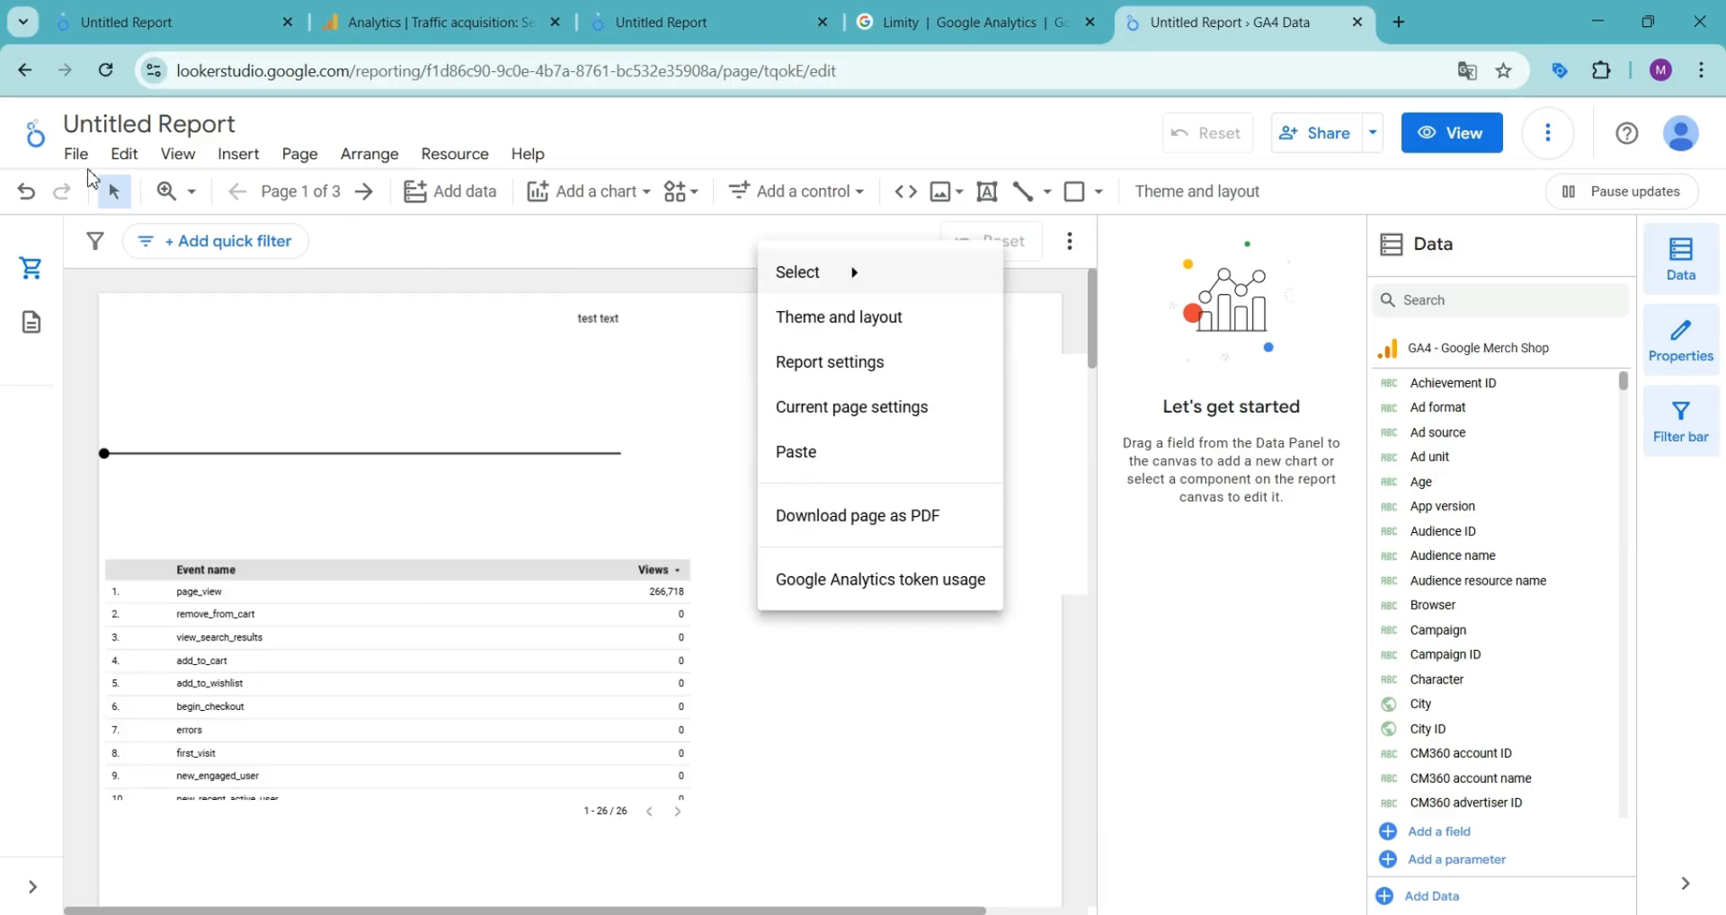
left_click(299, 154)
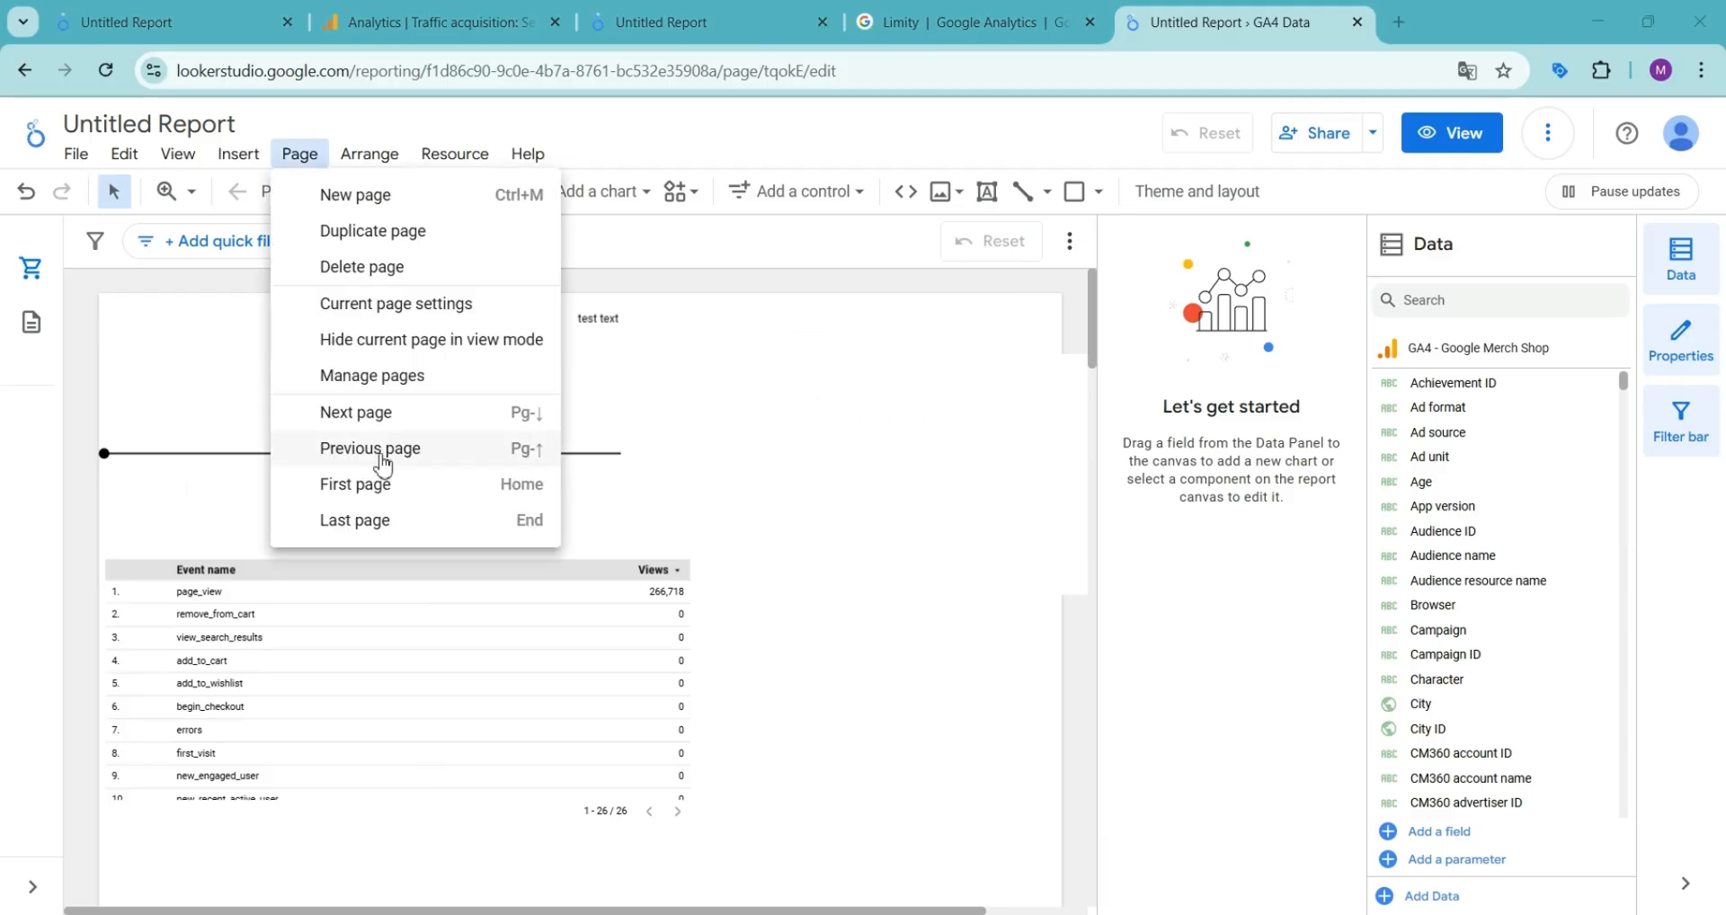
left_click(200, 330)
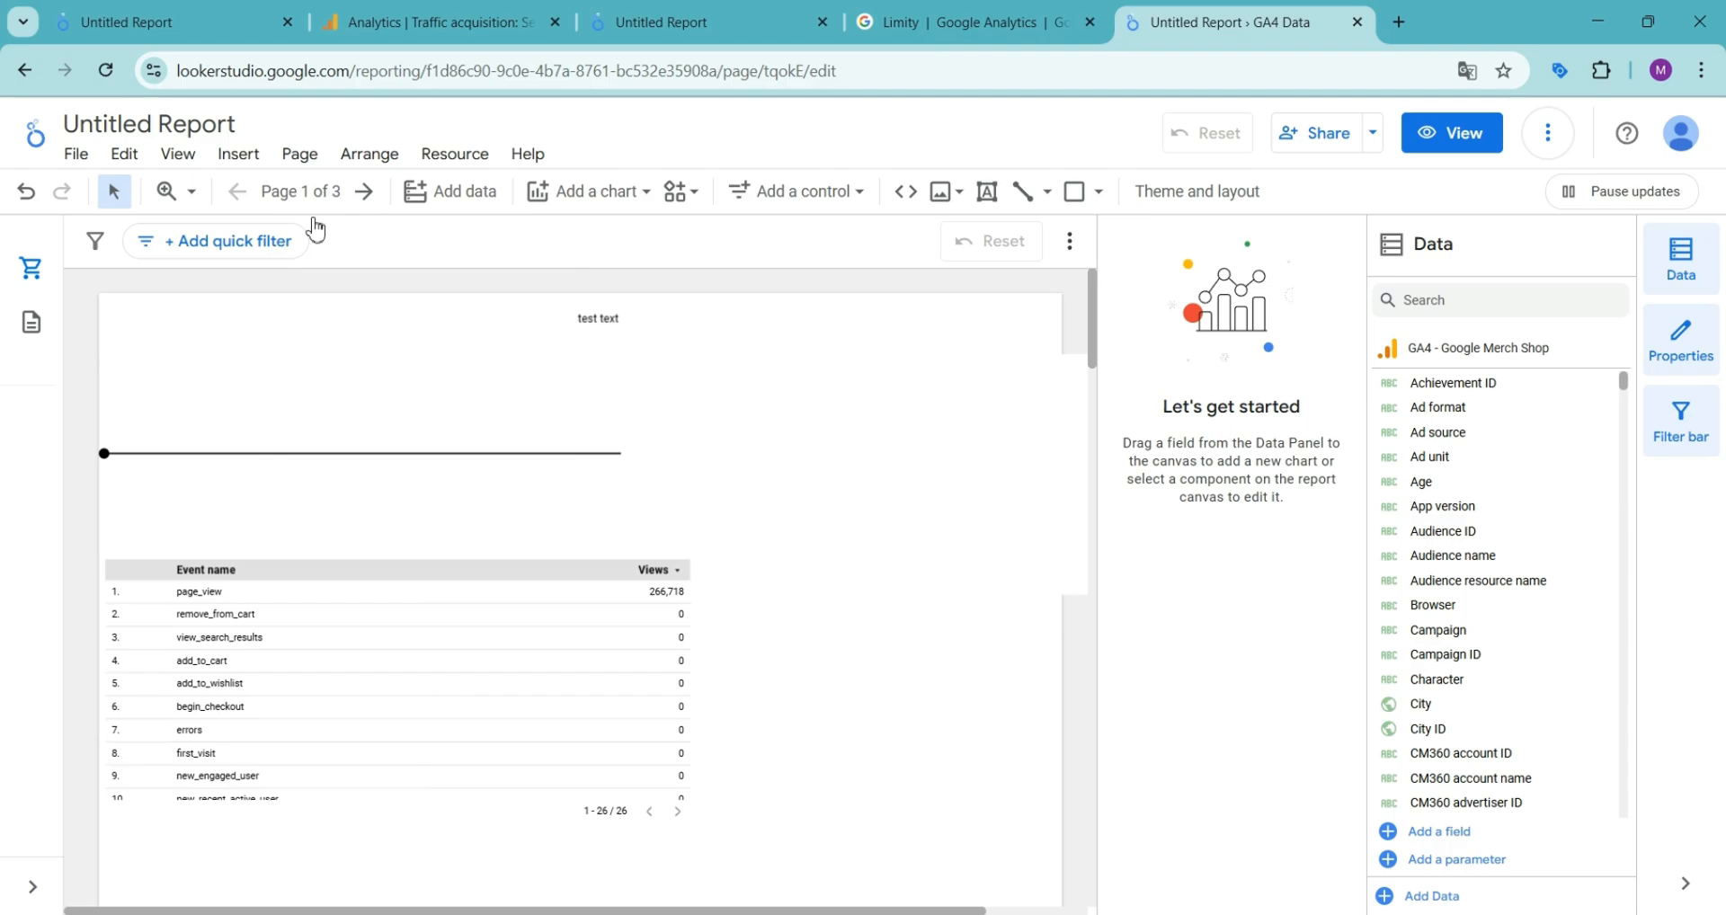
left_click(369, 153)
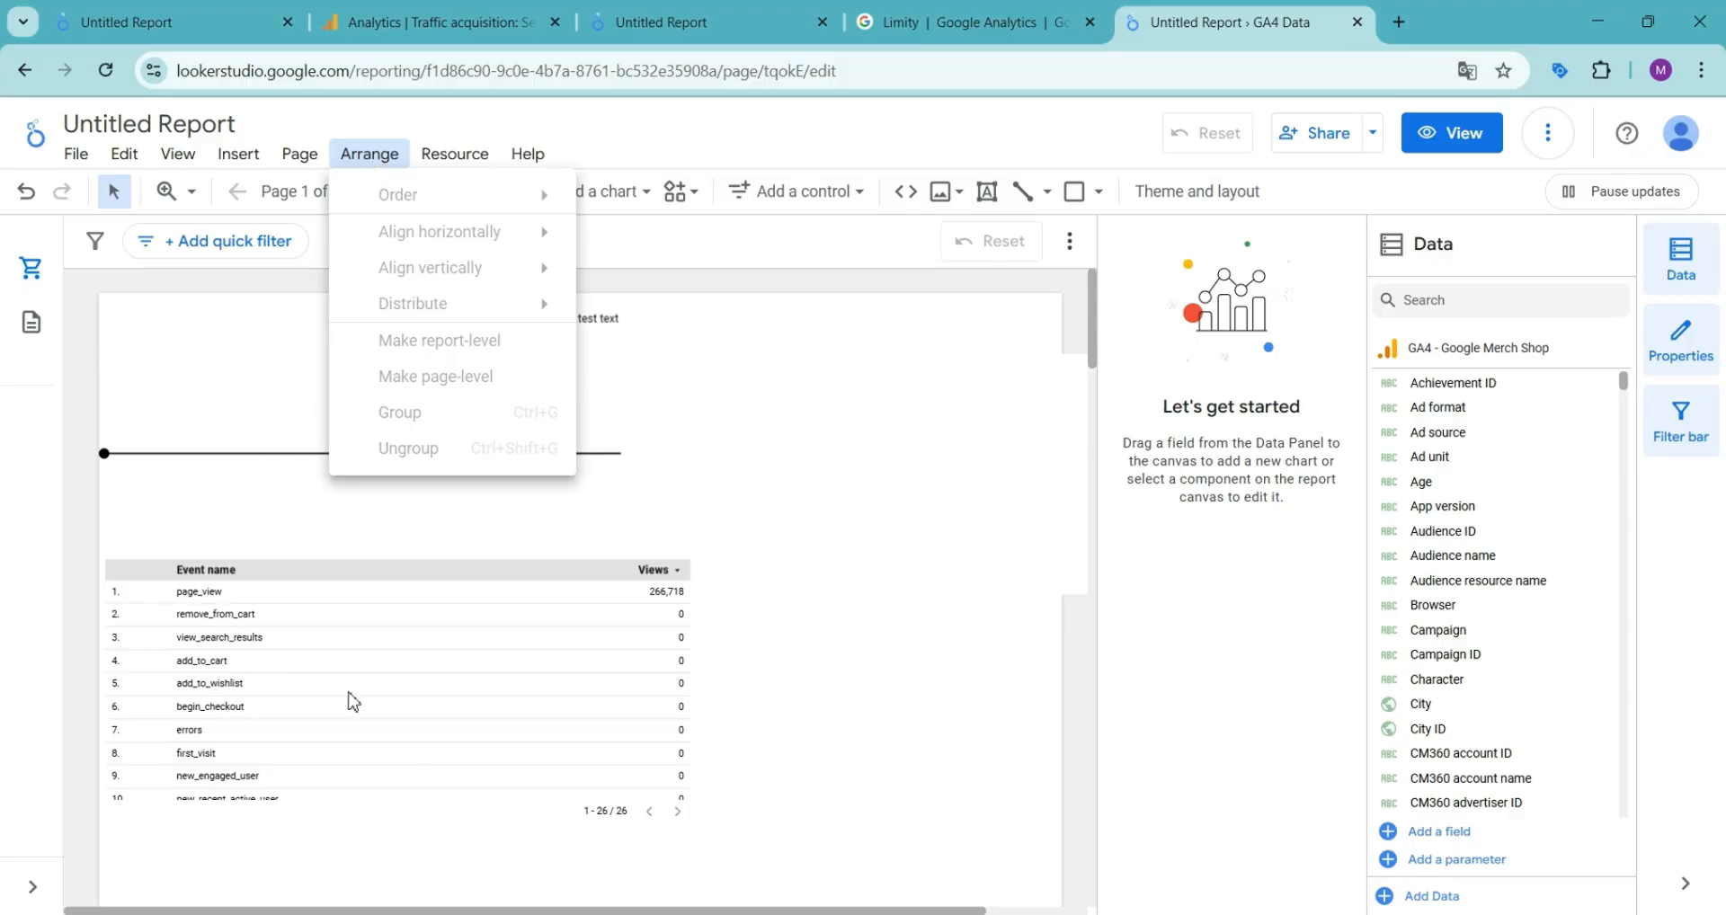
Select the event name table on page 1 and shift it slightly right and up on the canvas.
left_click(248, 435)
scroll(297, 495, "down", 3)
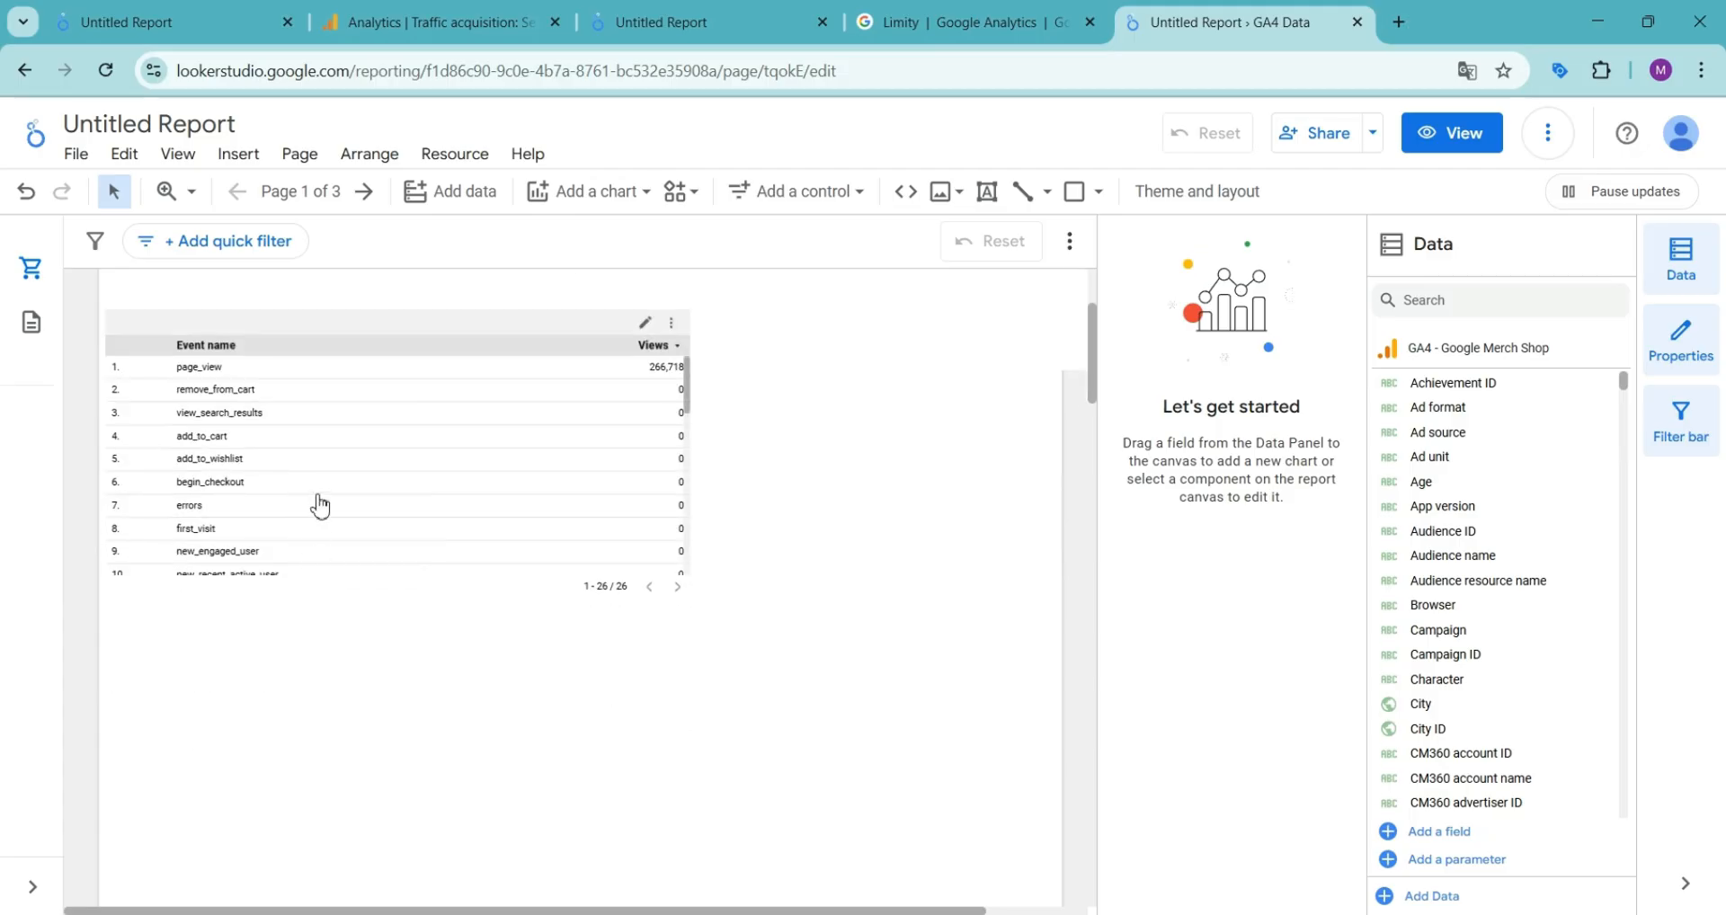
left_click(319, 507)
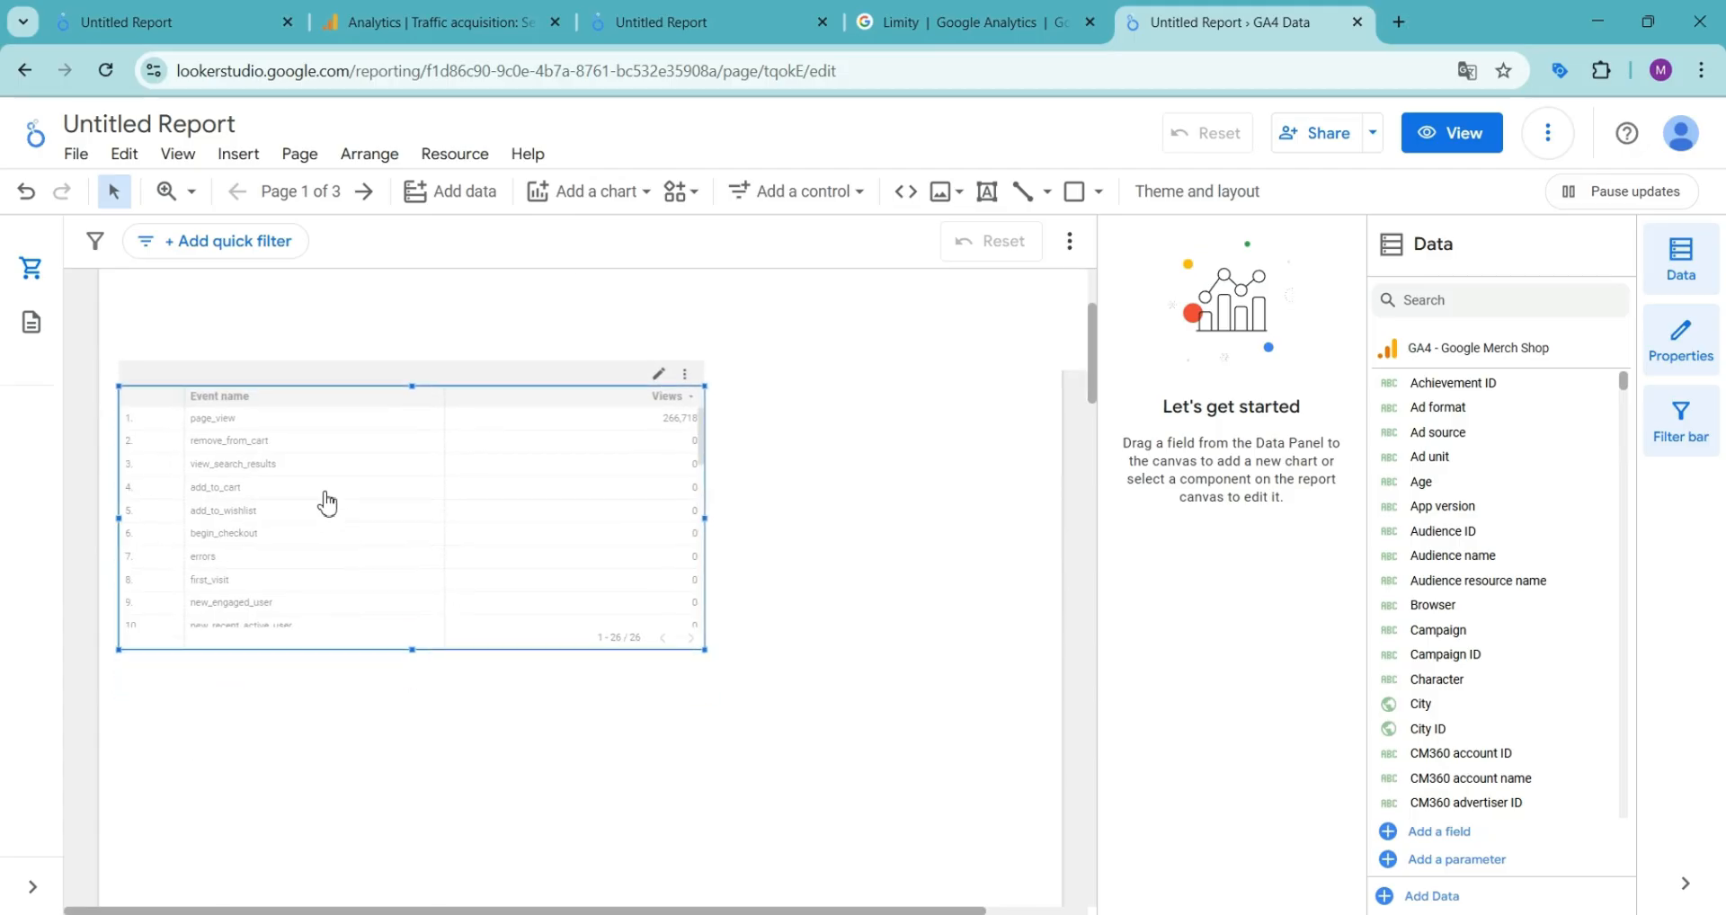
Examine the resource management commands for data sources, blends, filters and URL parameters, and the available help commands.
left_click(446, 160)
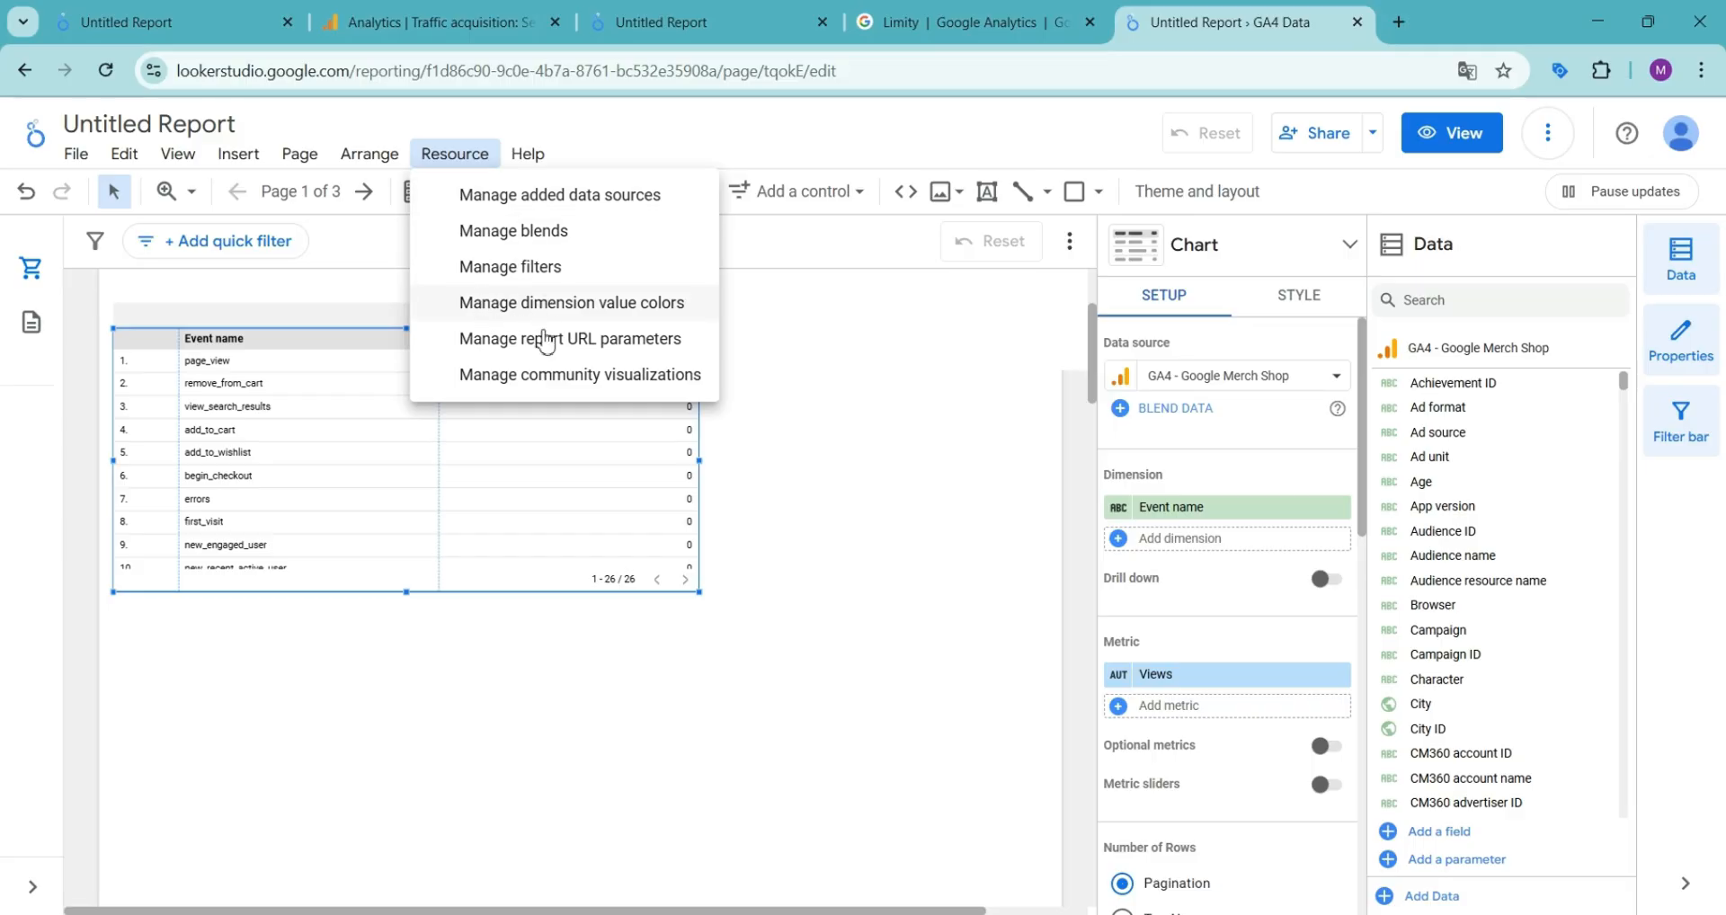
left_click(531, 162)
left_click(528, 162)
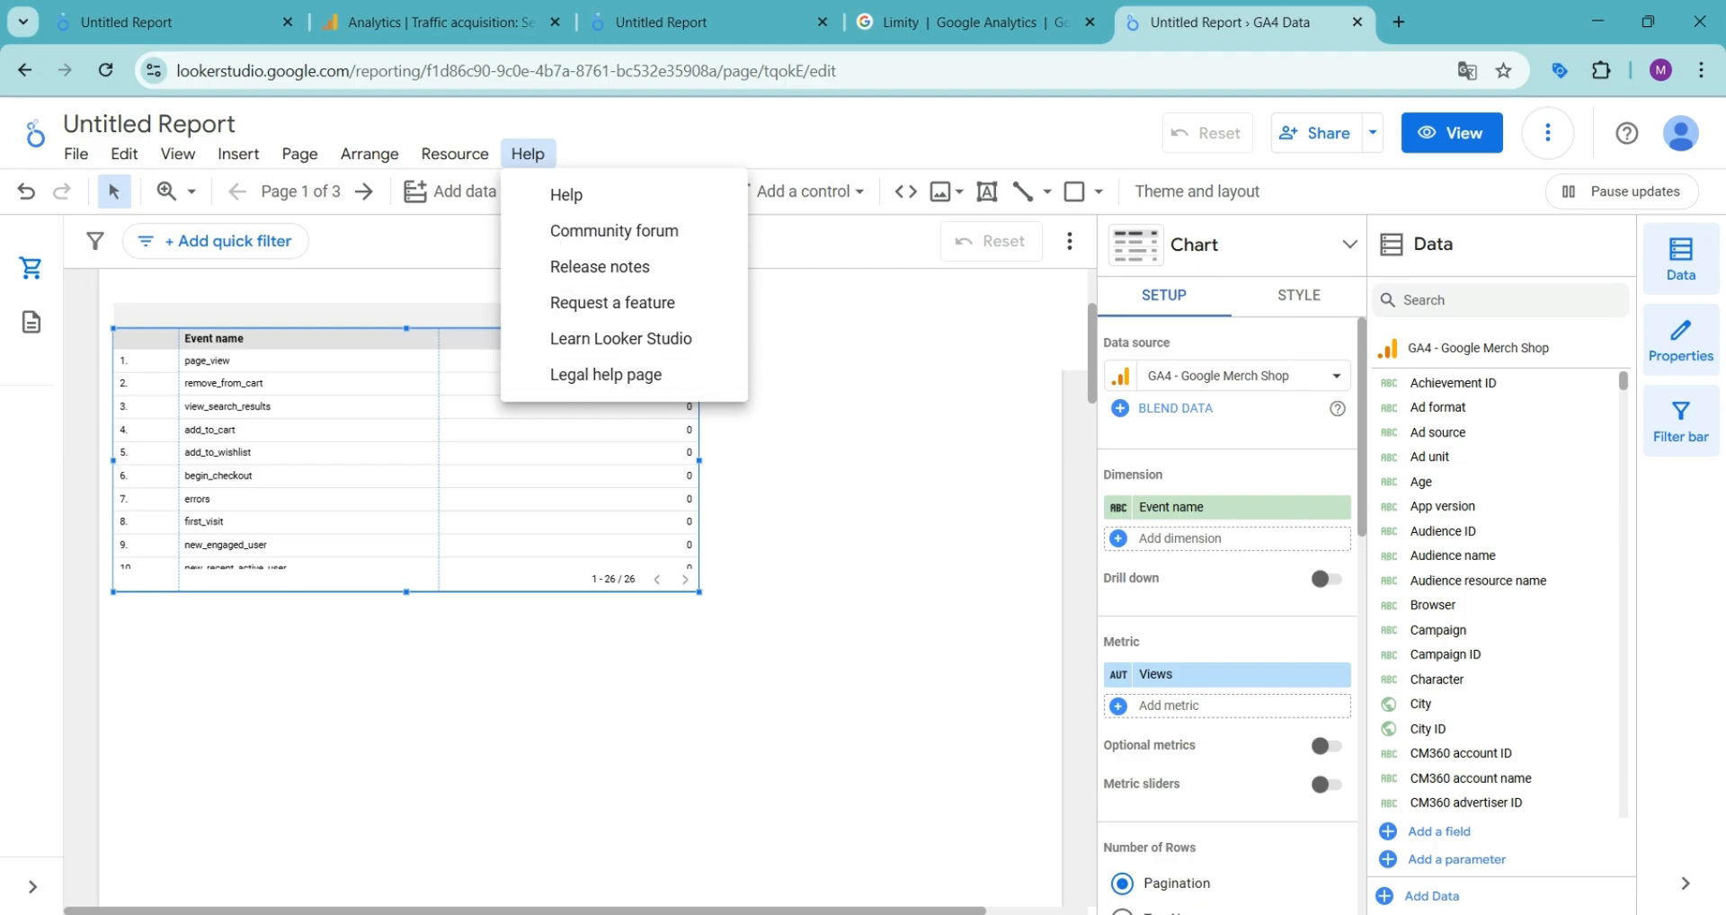
Rename the untitled report as "Report looker course".
left_click(147, 115)
triple_click(148, 116)
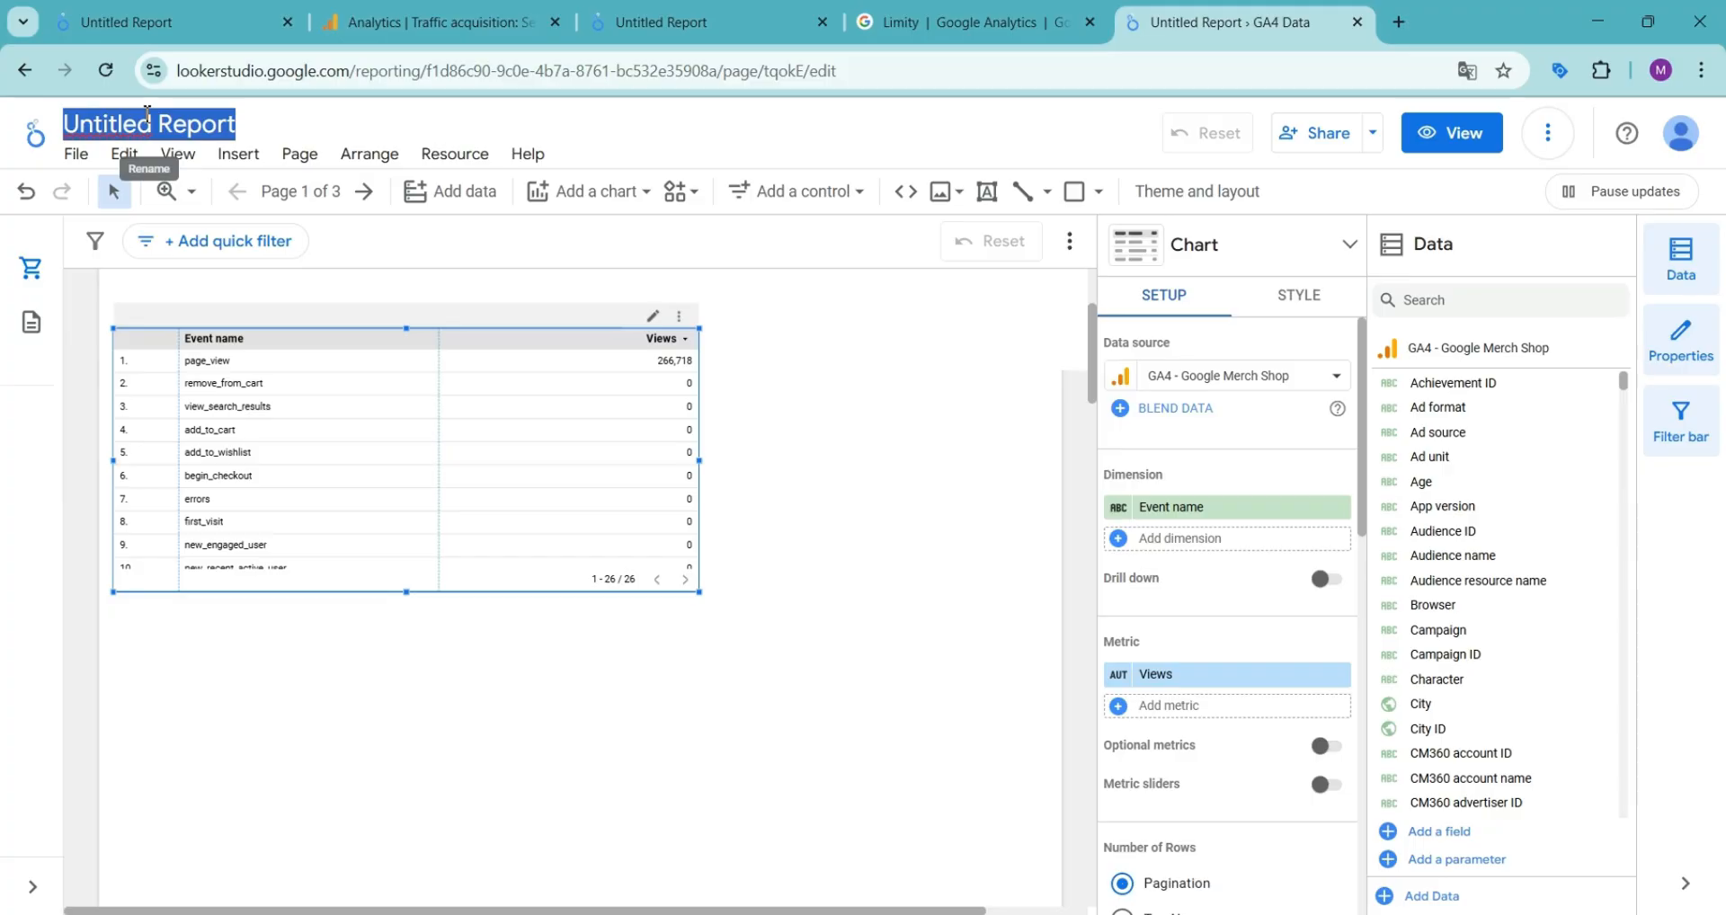
type("Re")
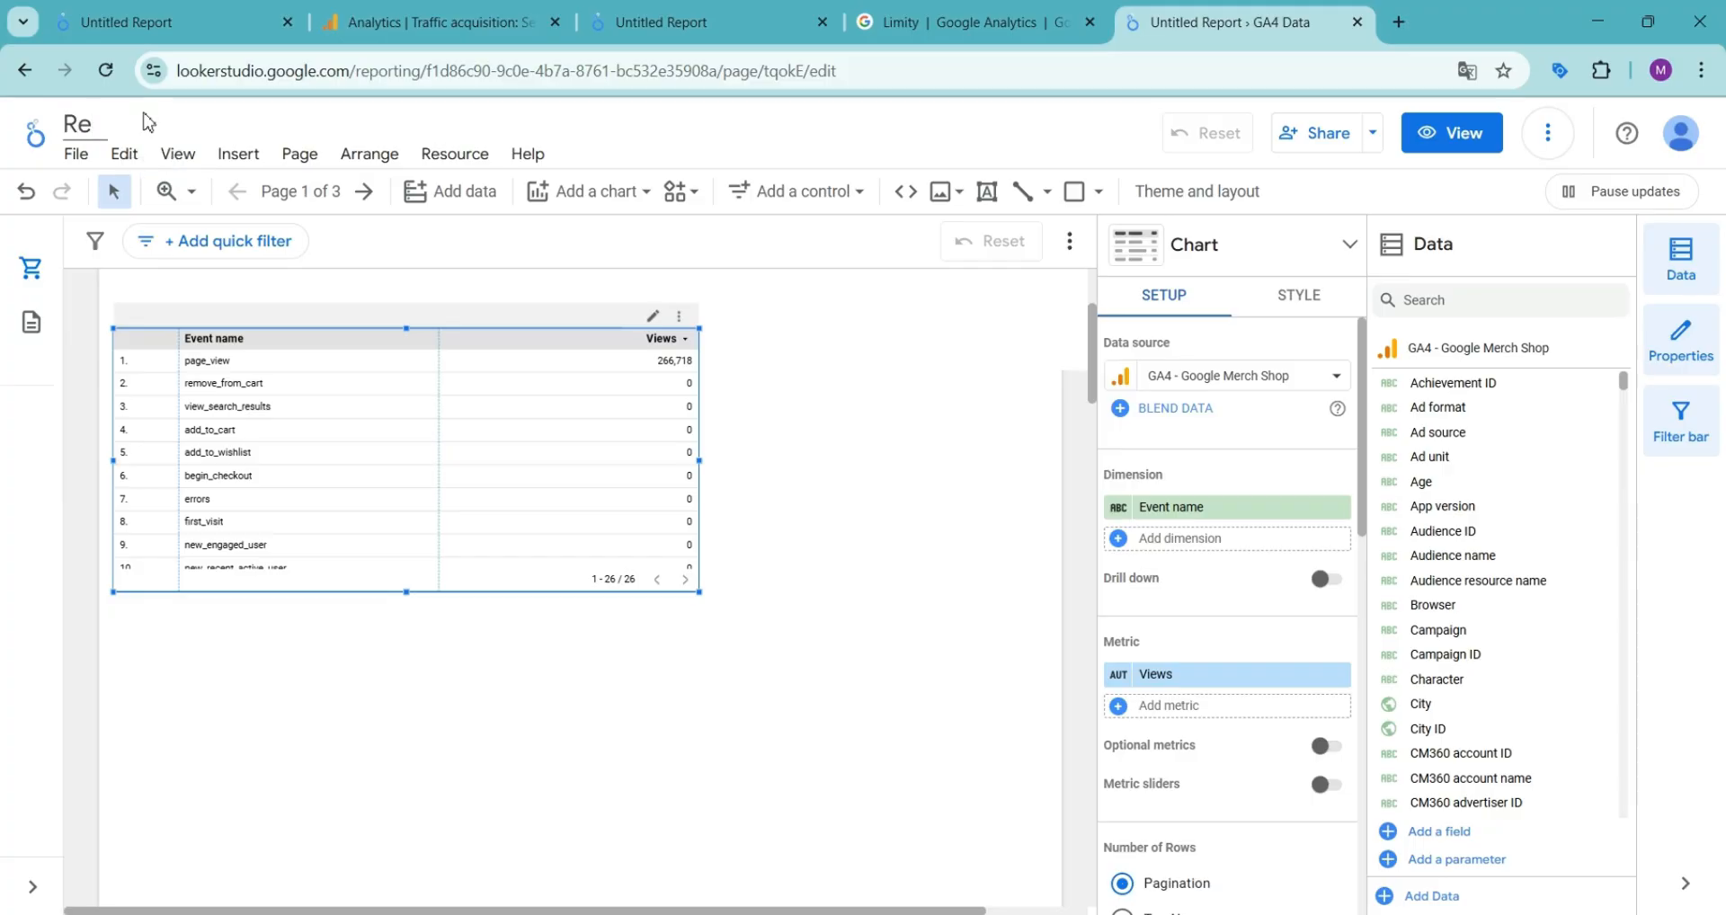
type("port")
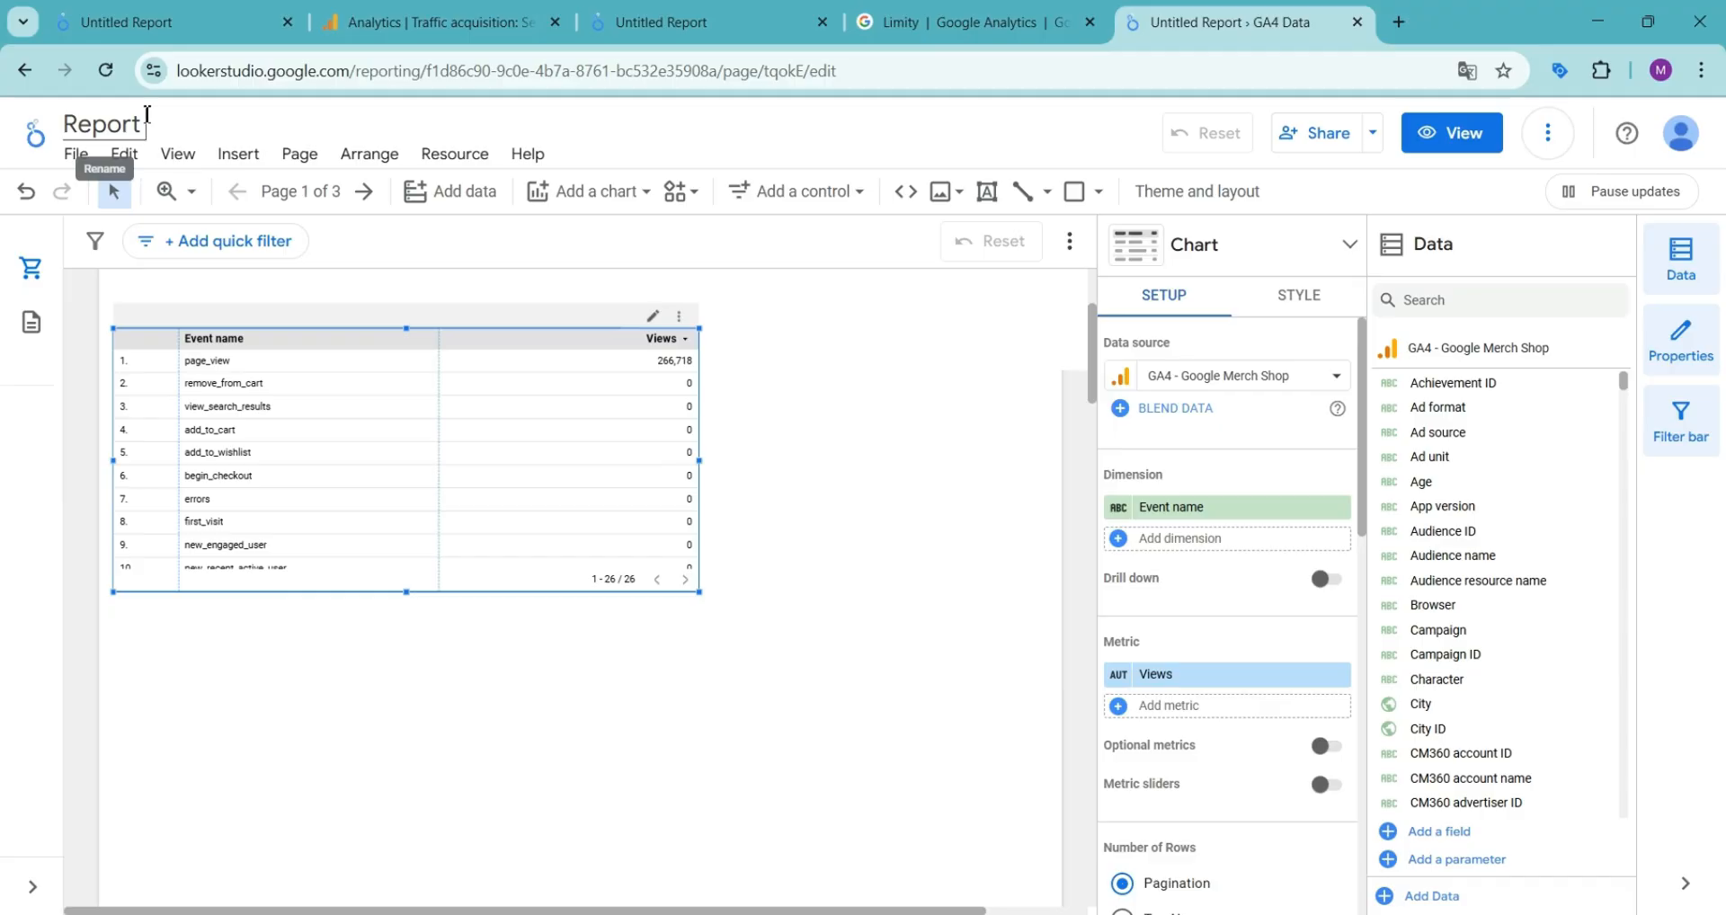
type(" looker")
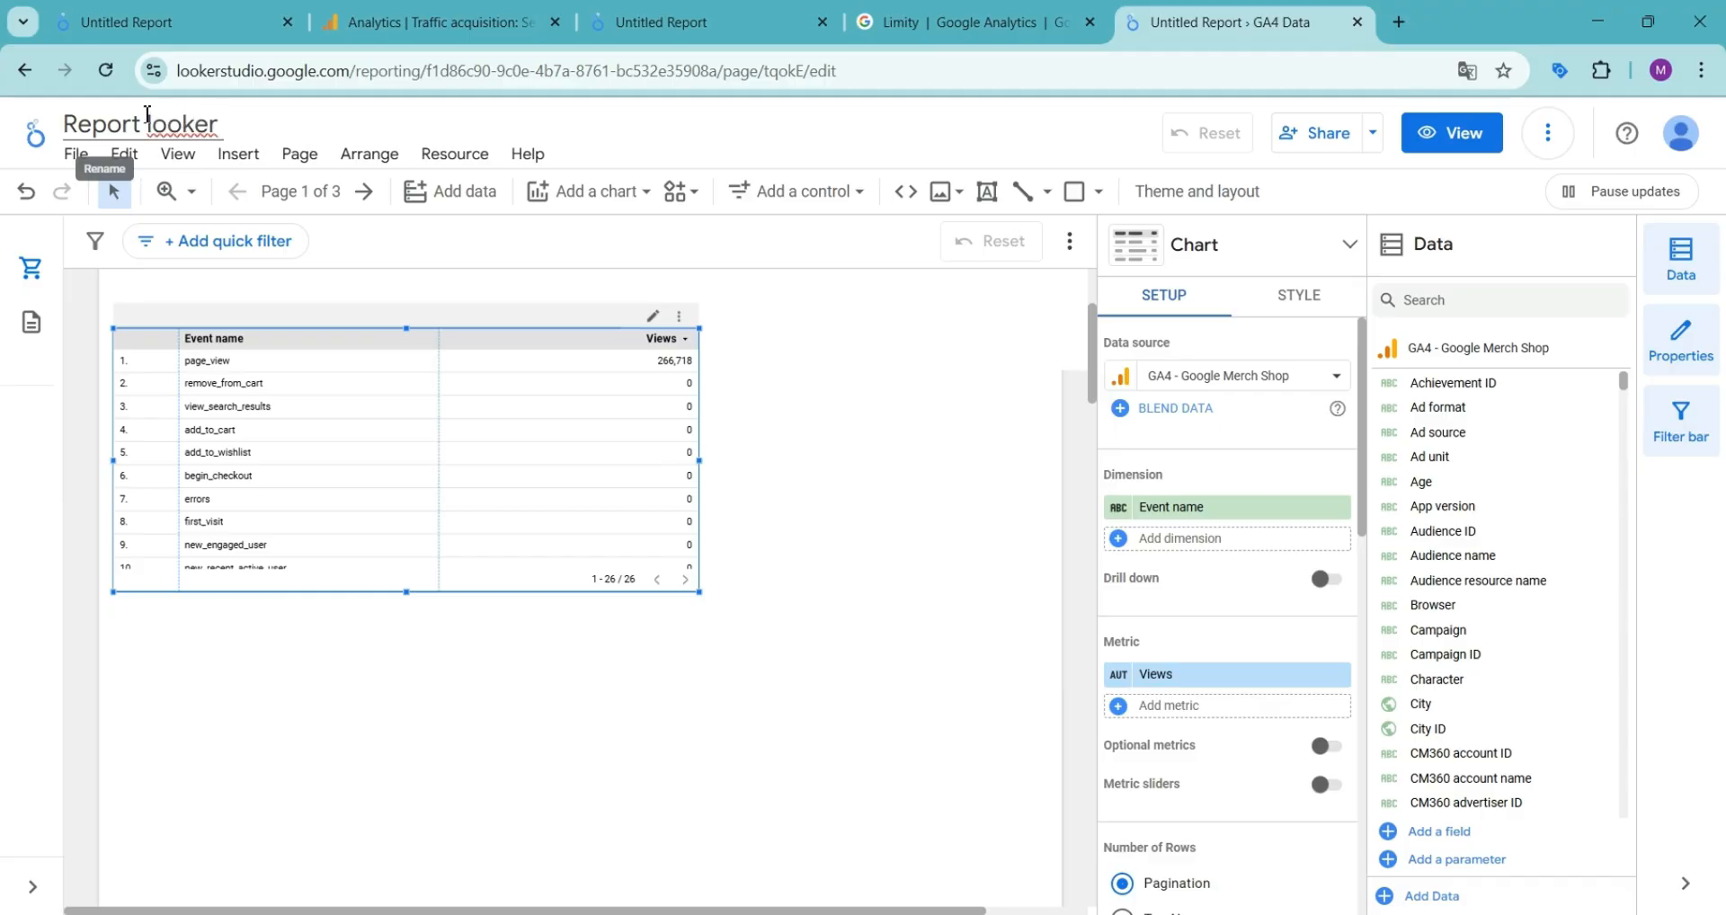
type(" course")
key("Return")
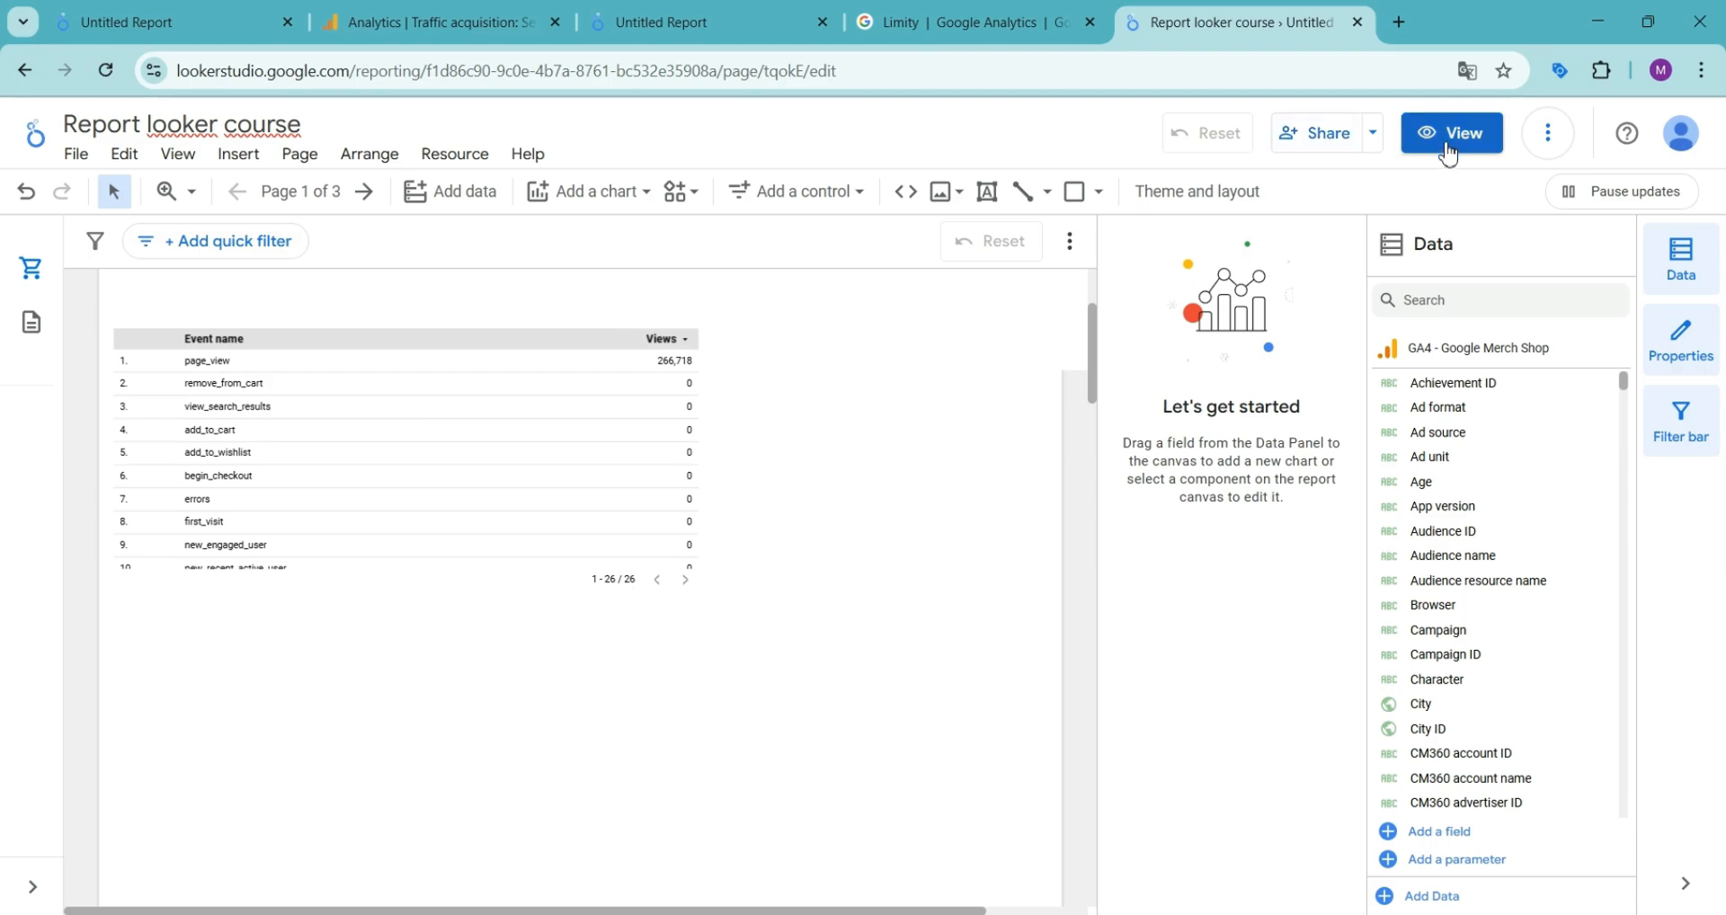
Examine the additional report options for refreshing data and making a copy.
left_click(1539, 137)
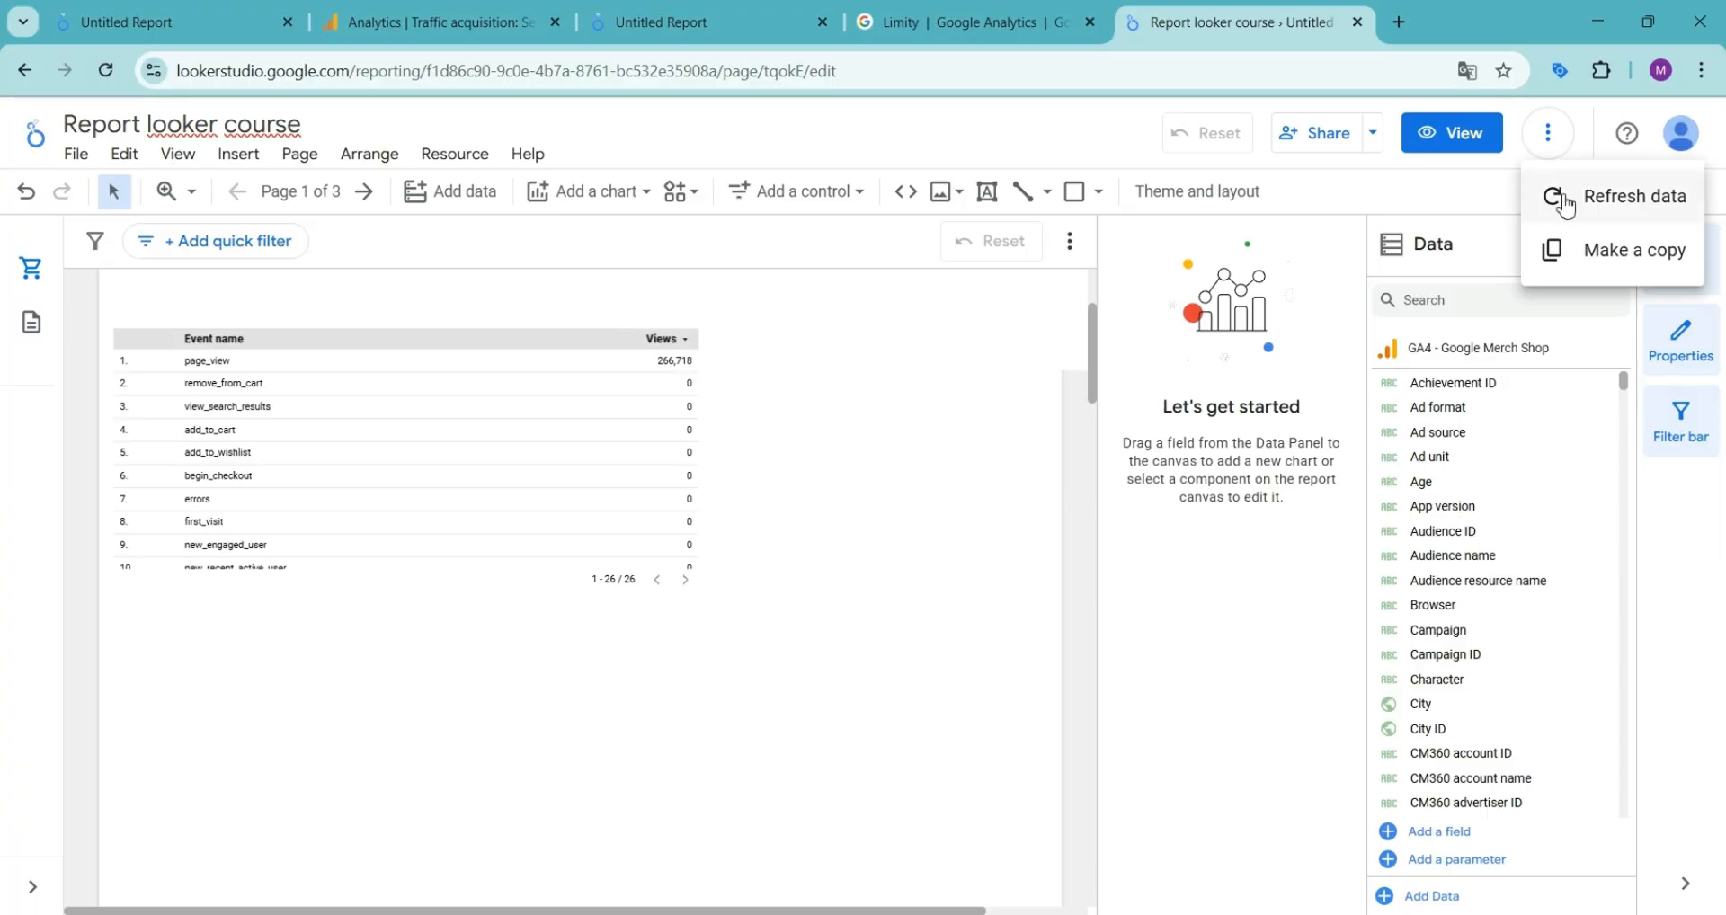
left_click(998, 342)
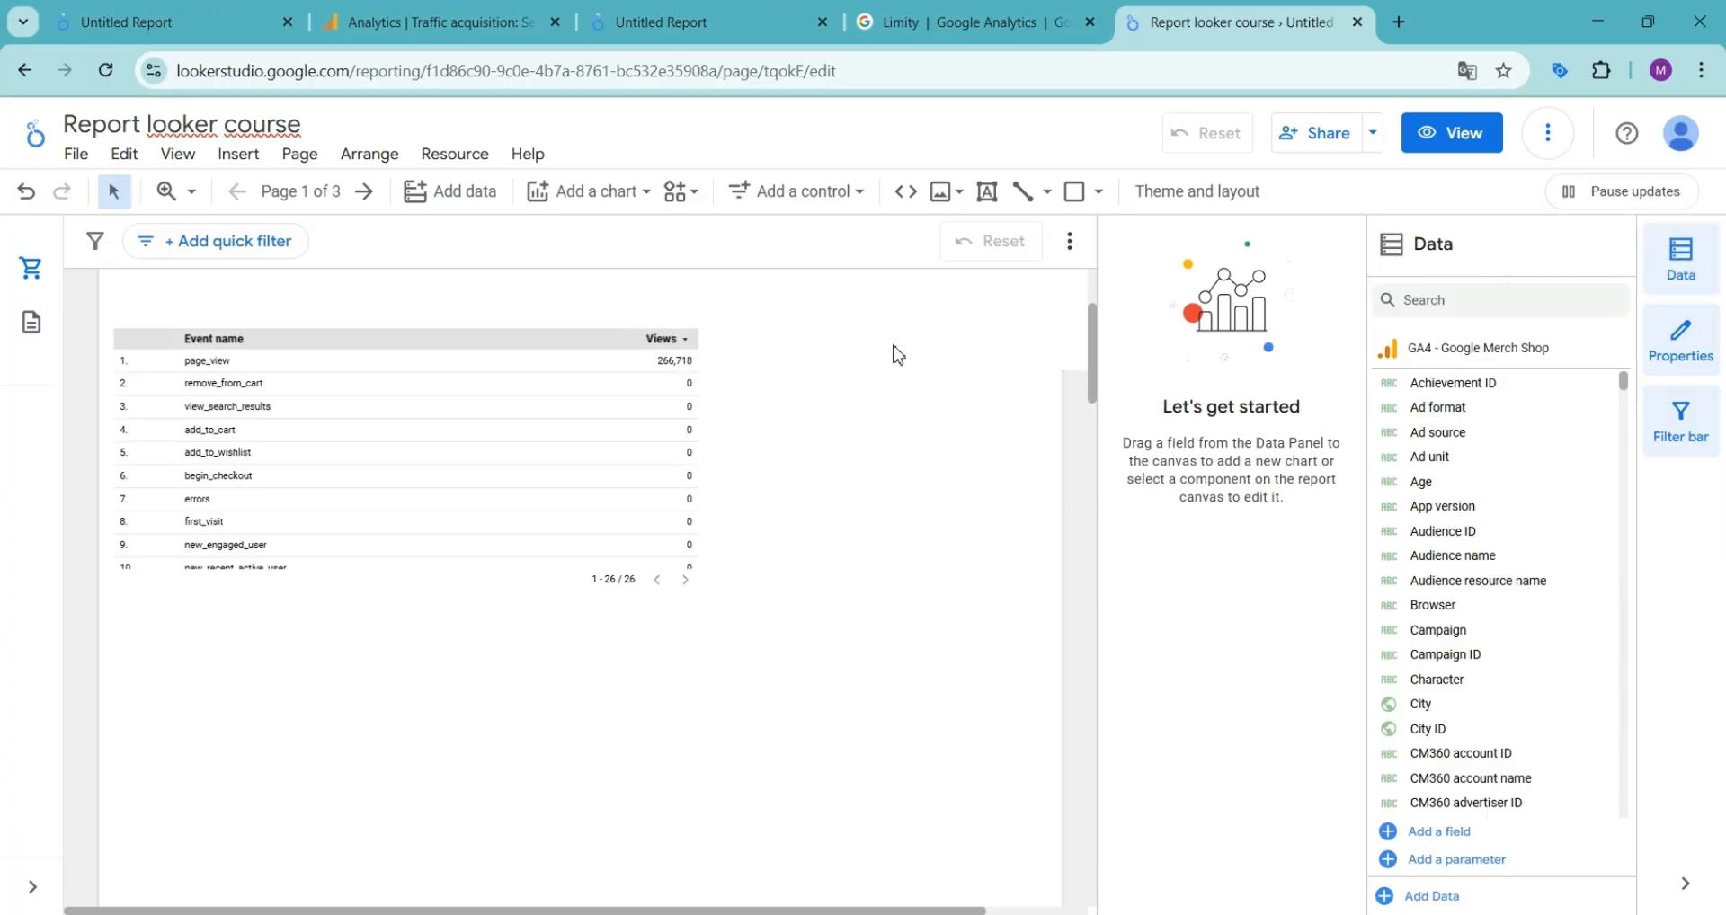